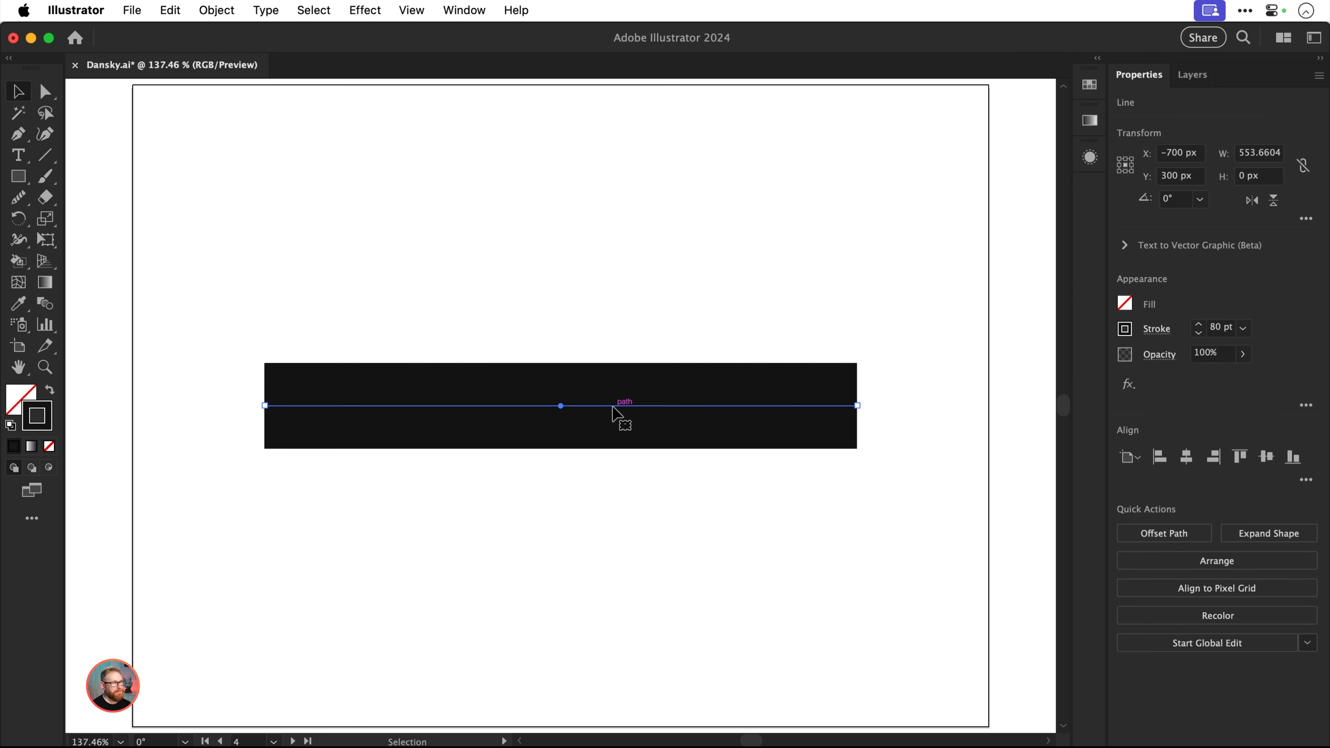
# Copy the thick line 80 px straight down with Move, and repeat the transformation twice to stack four lines
pyautogui.click(225, 11)
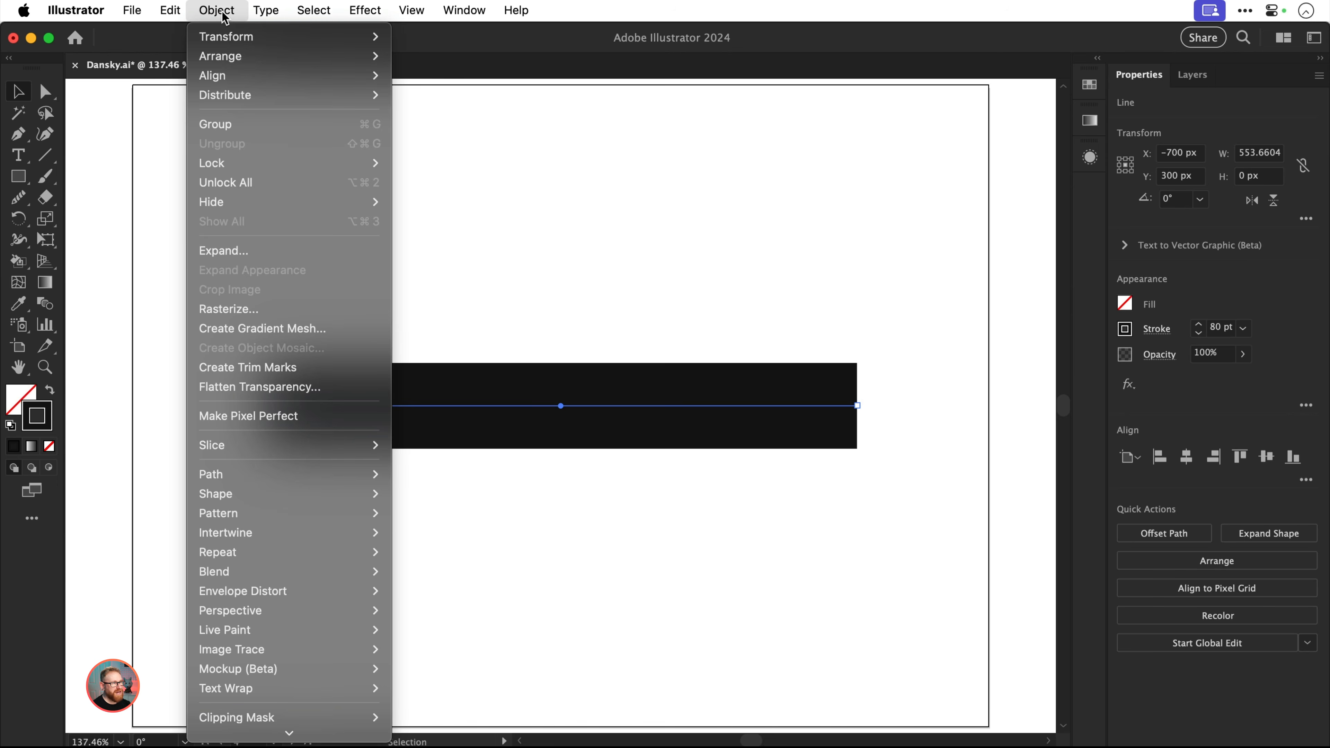
pyautogui.moveTo(221, 37)
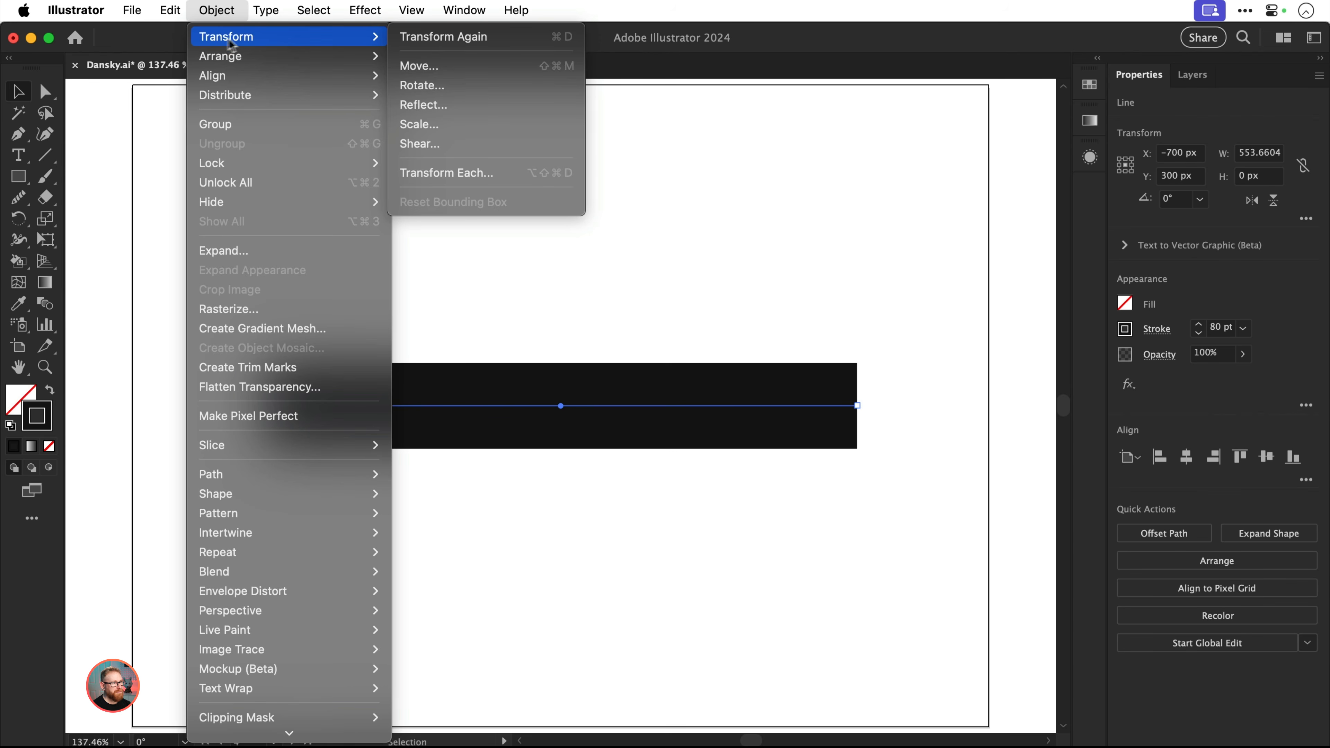
pyautogui.click(399, 65)
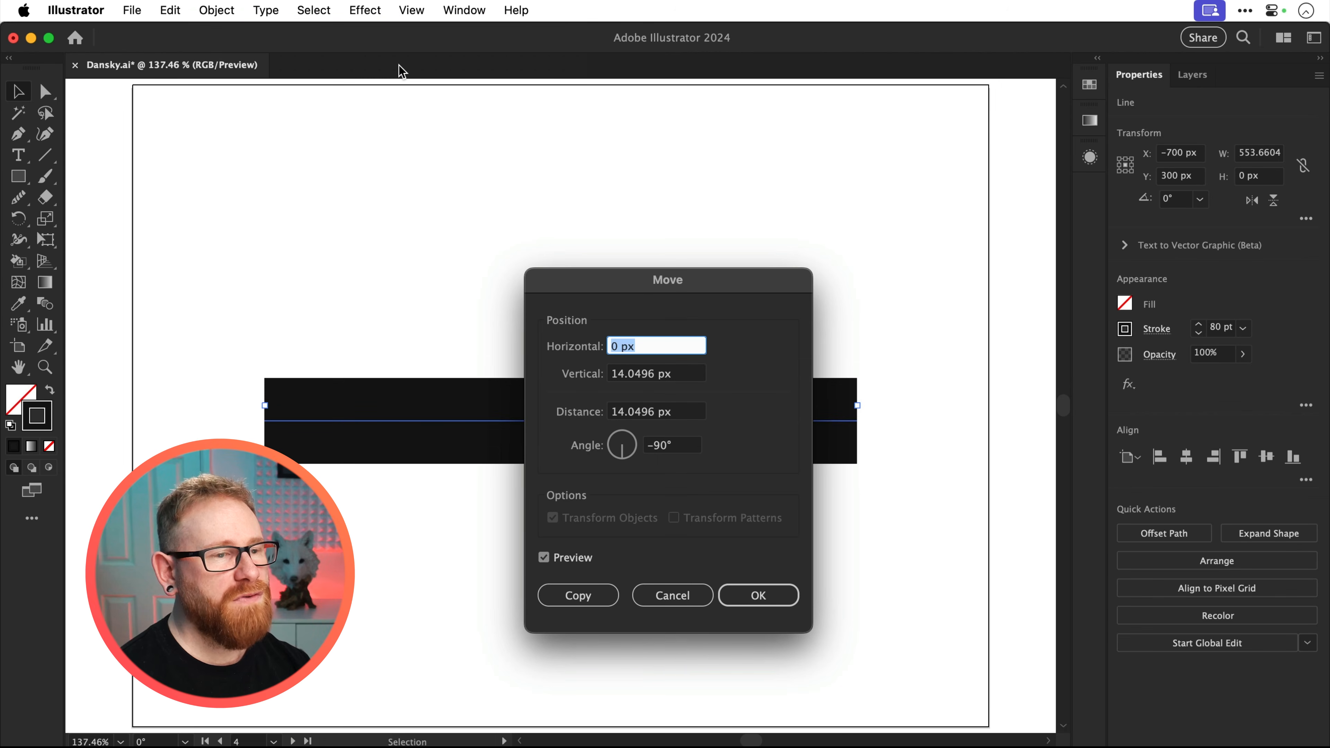
pyautogui.click(664, 378)
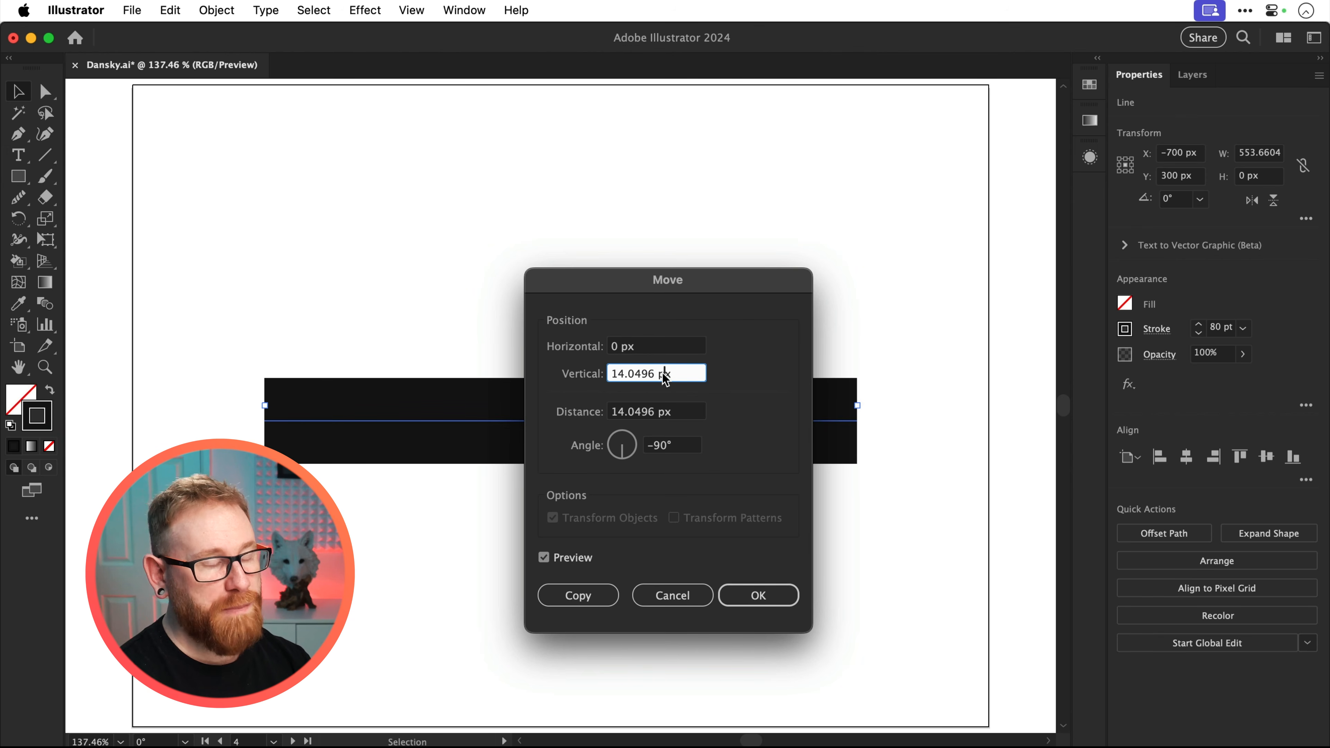
pyautogui.tripleClick(664, 378)
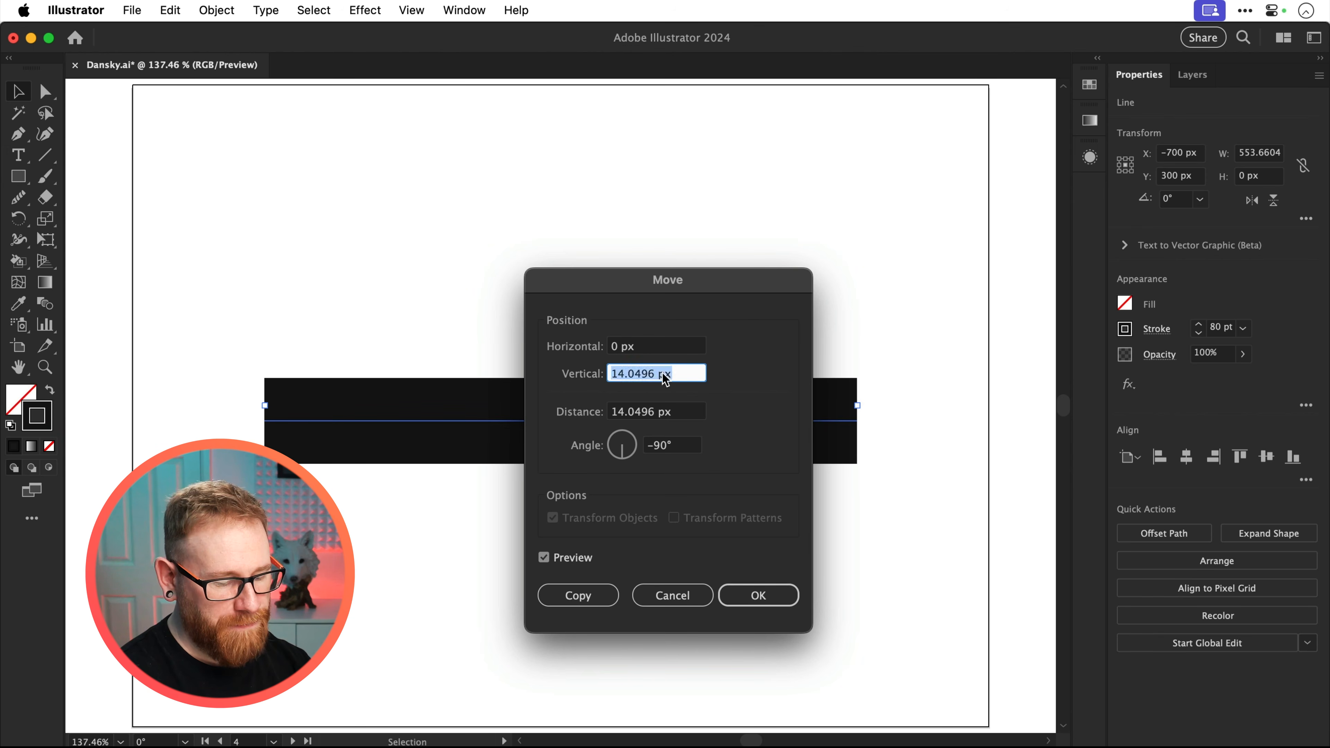
pyautogui.write('80px')
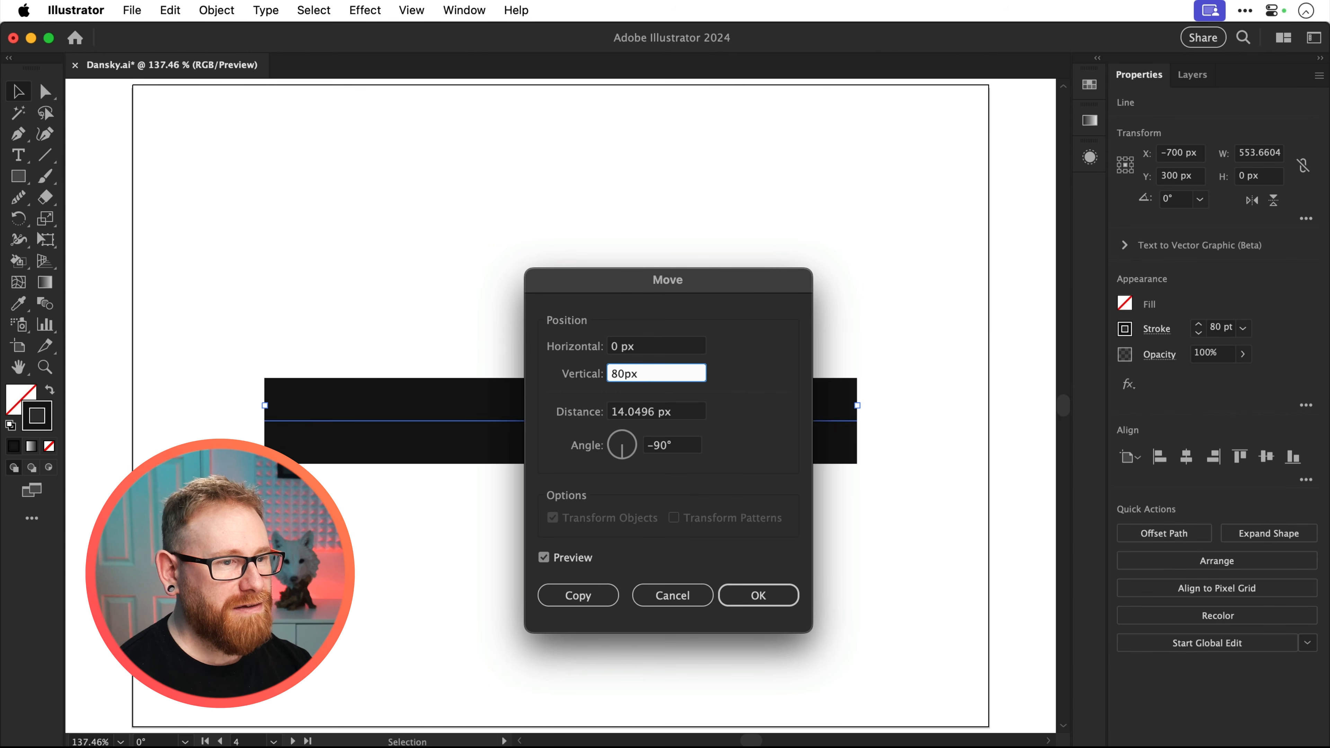
pyautogui.click(606, 600)
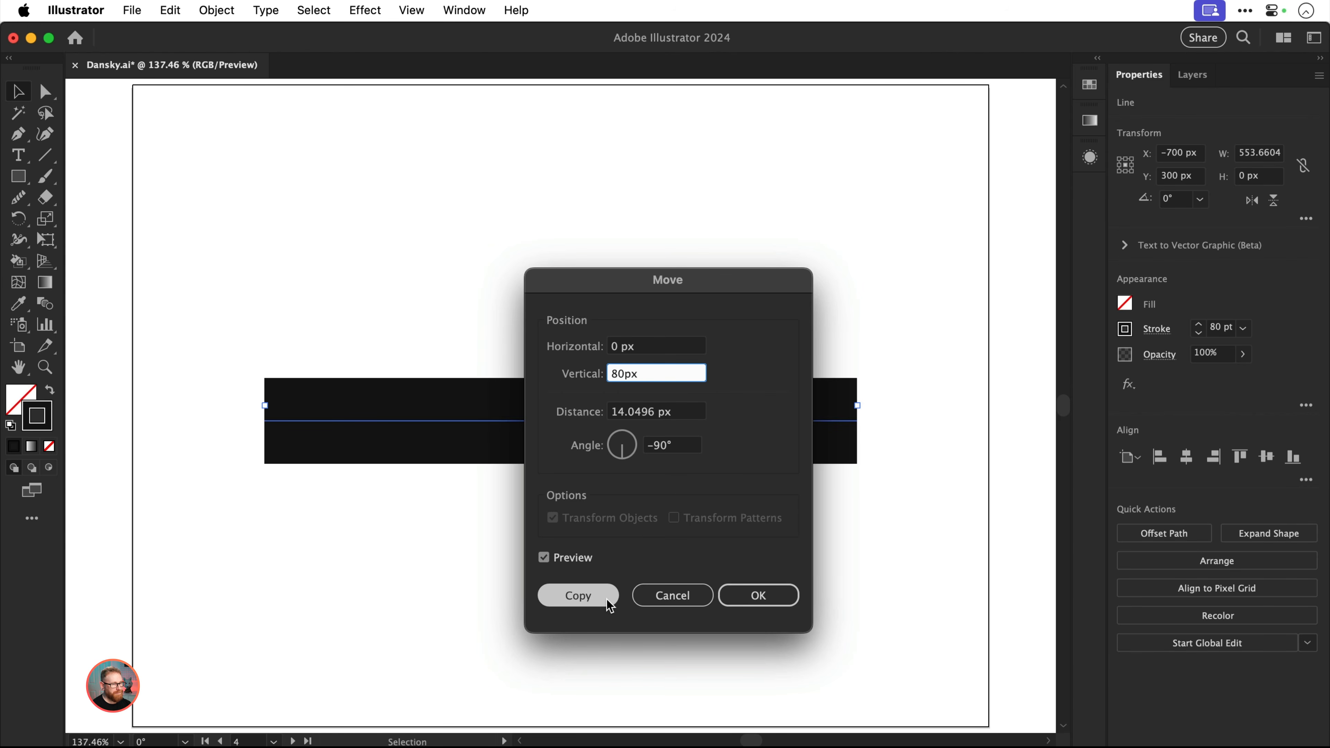
pyautogui.click(607, 600)
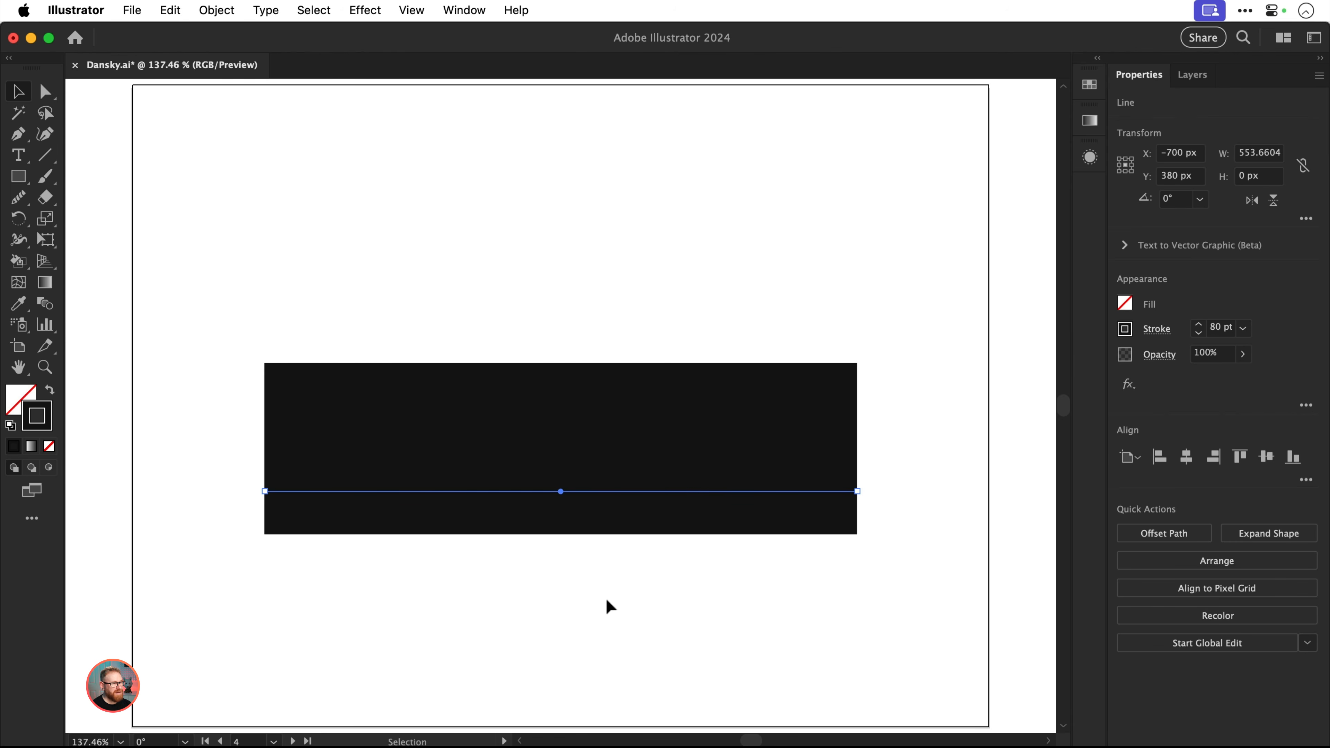
pyautogui.press('super+d')
pyautogui.press('super+d')
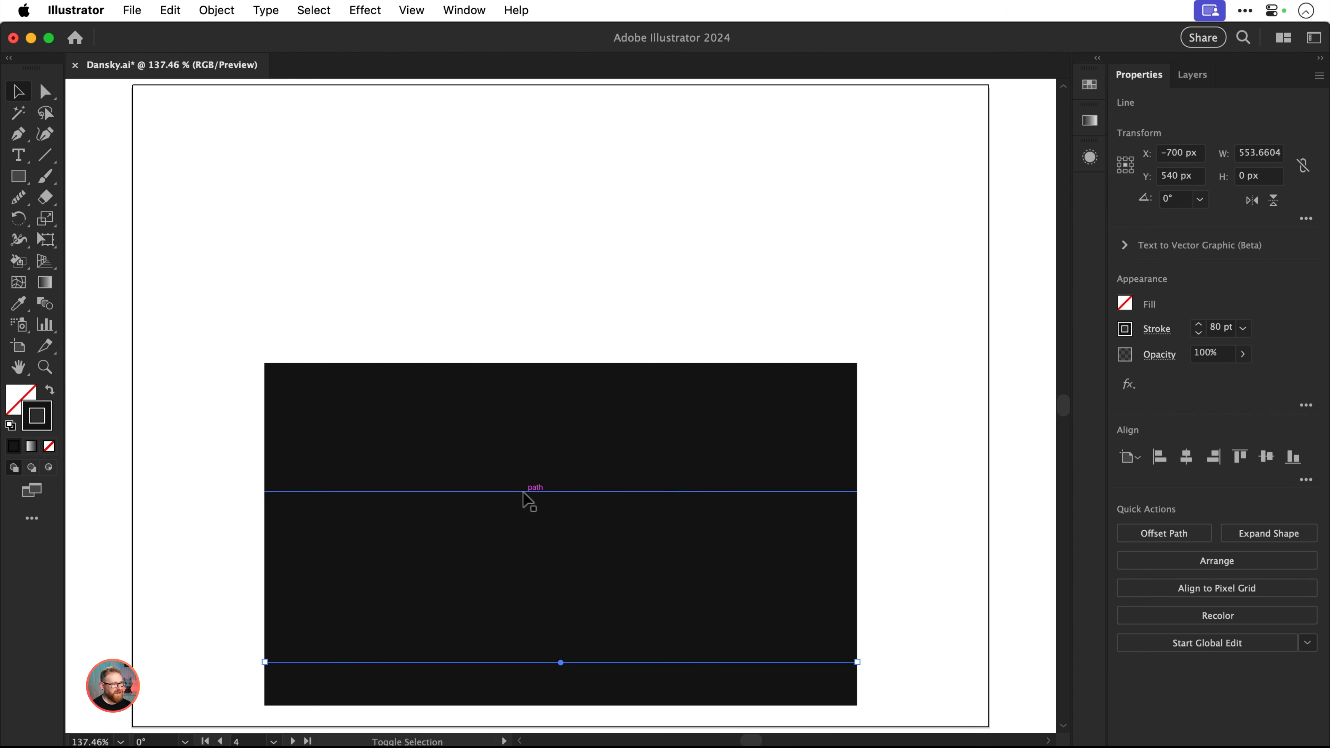
# Recolor the strokes of the second and fourth lines to yellow FFD527
pyautogui.keyDown('shift'); pyautogui.click(522, 491); pyautogui.keyUp('shift')
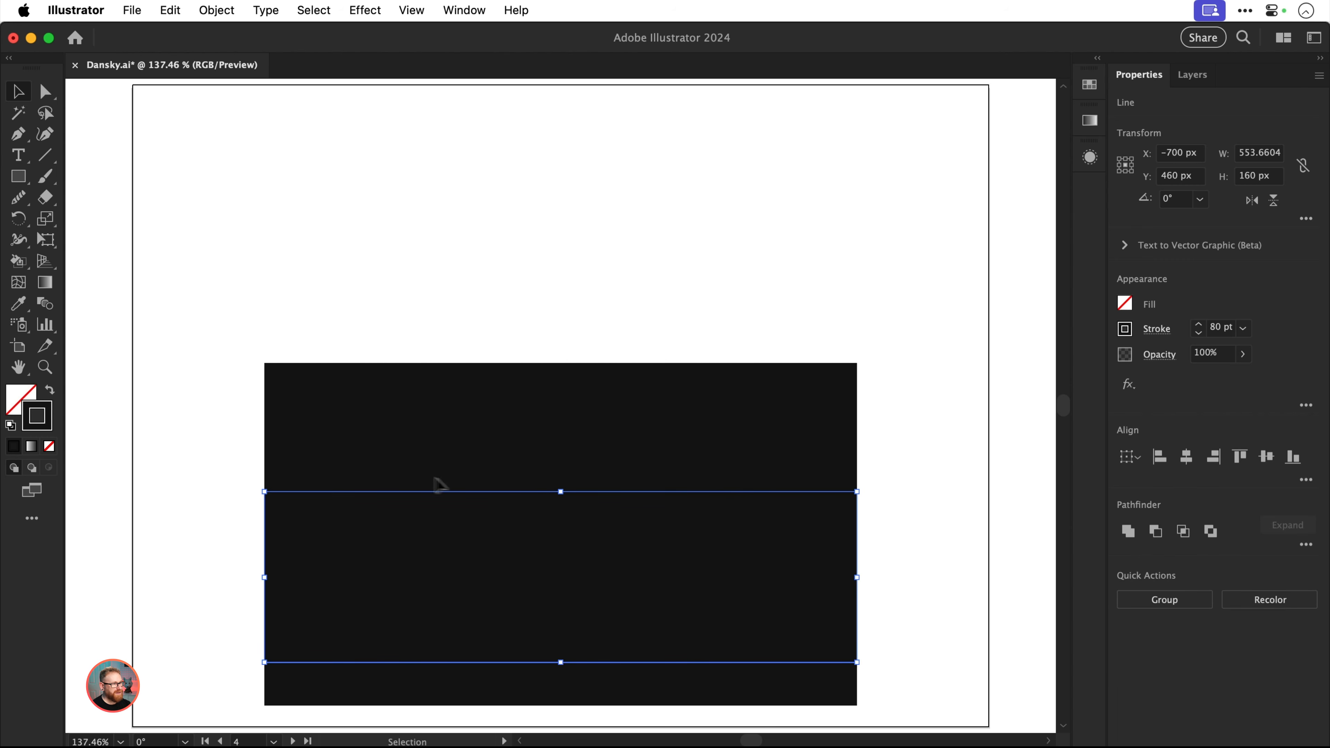
pyautogui.doubleClick(38, 417)
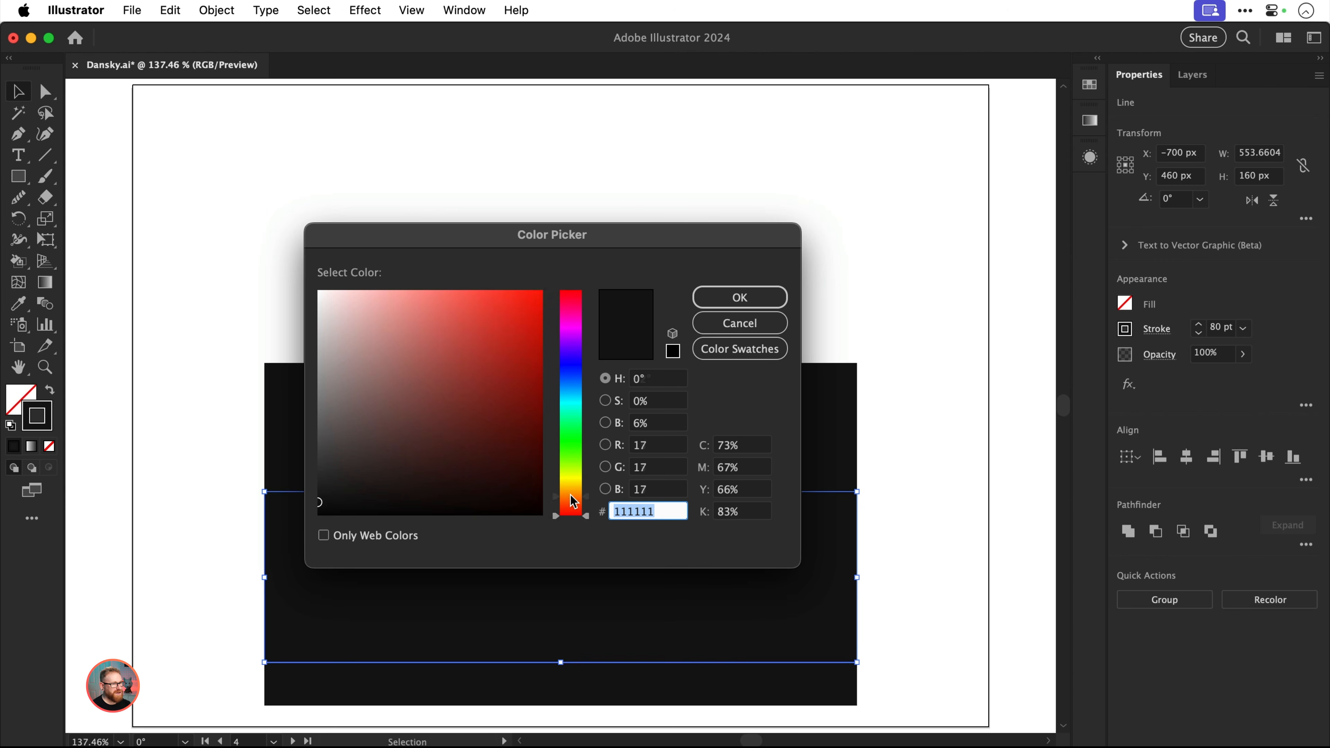
pyautogui.moveTo(570, 495)
pyautogui.mouseDown()
pyautogui.moveTo(511, 416)
pyautogui.moveTo(510, 283)
pyautogui.mouseUp()
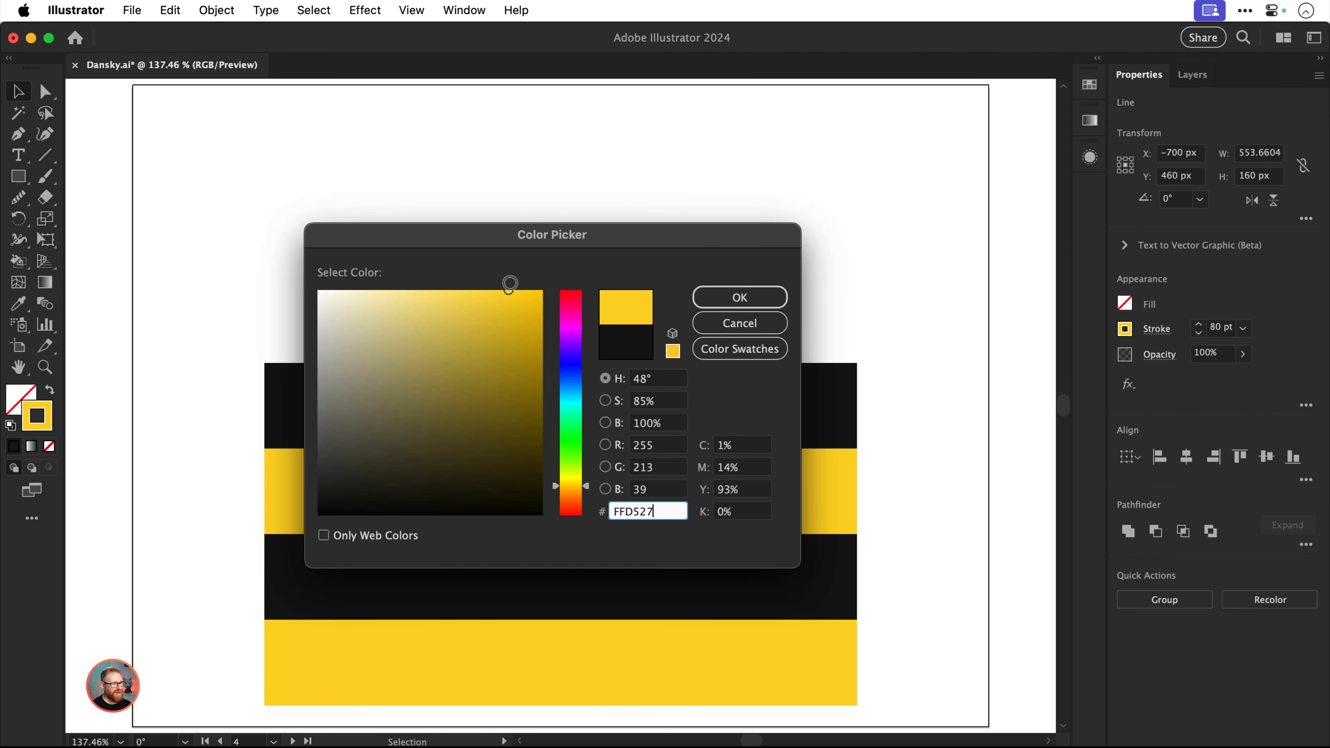
pyautogui.press('Return')
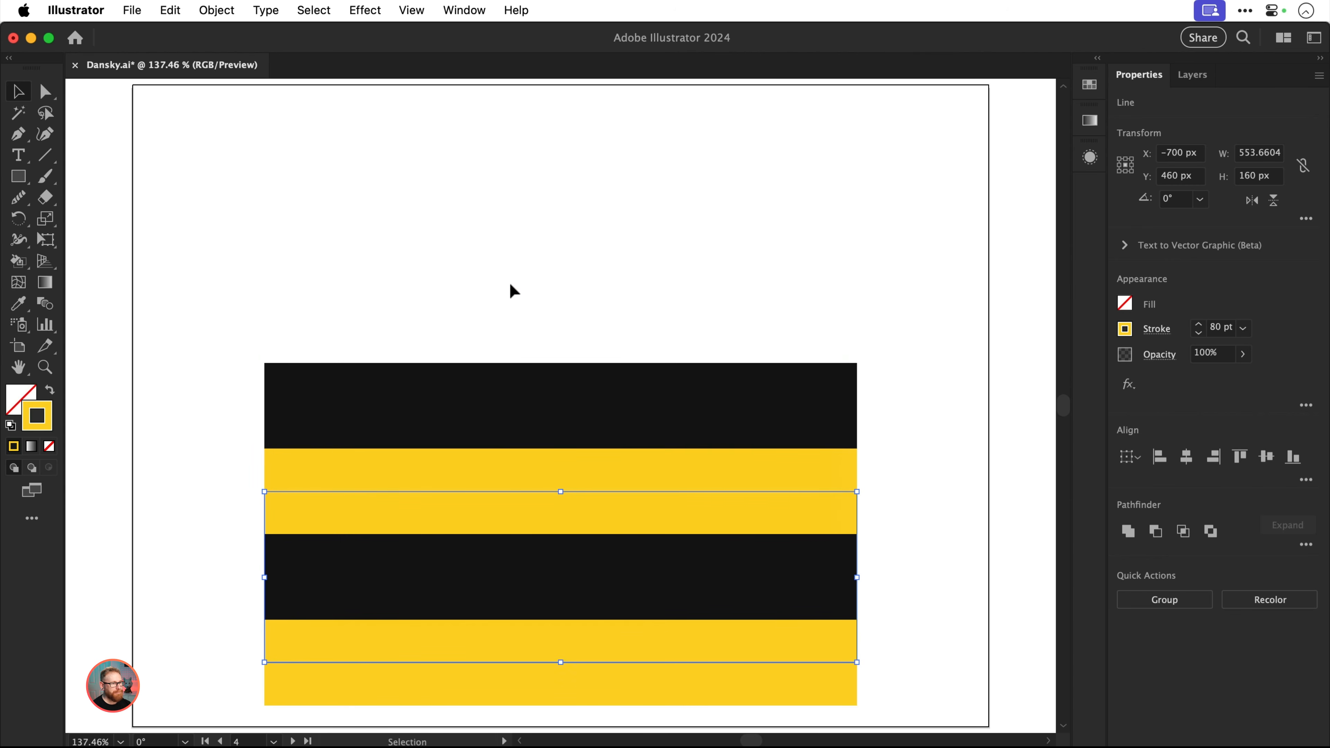
# Center the four stacked lines vertically on the artboard and rotate them 45° into rising diagonals
pyautogui.moveTo(509, 283); pyautogui.dragTo(756, 594)
pyautogui.moveTo(811, 658); pyautogui.dragTo(811, 533)
pyautogui.press('r')
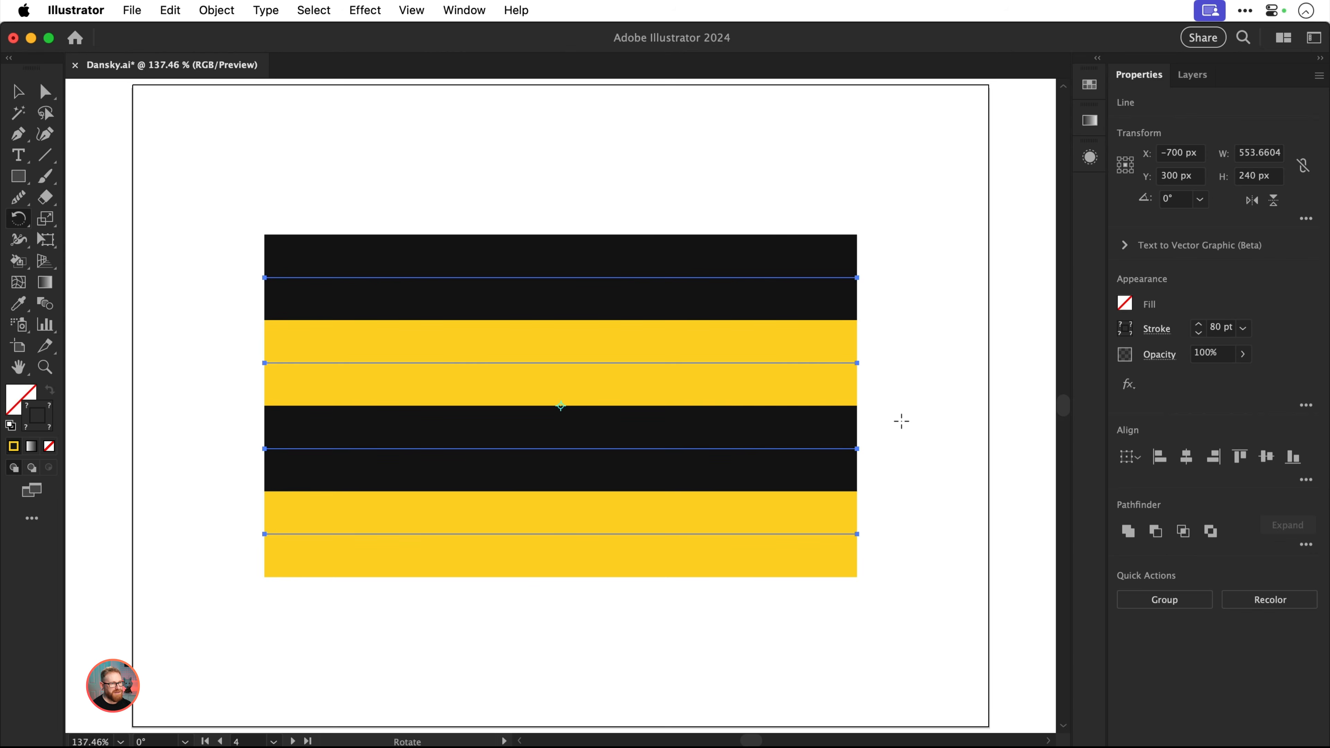
pyautogui.moveTo(853, 363); pyautogui.dragTo(800, 281)
pyautogui.press('v')
pyautogui.press('super+shift+a')
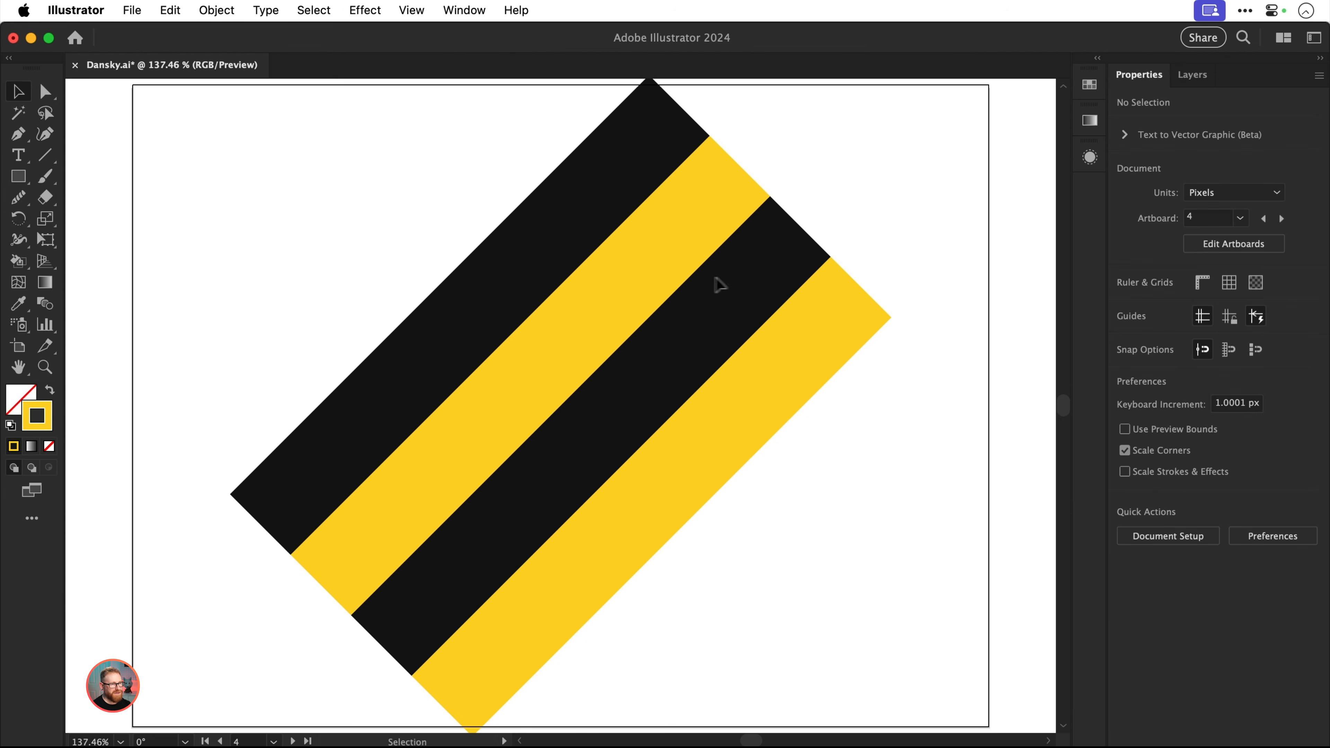
# Shift the two yellow lines together diagonally down-left along their length so they are staggered against the black ones
pyautogui.click(643, 273)
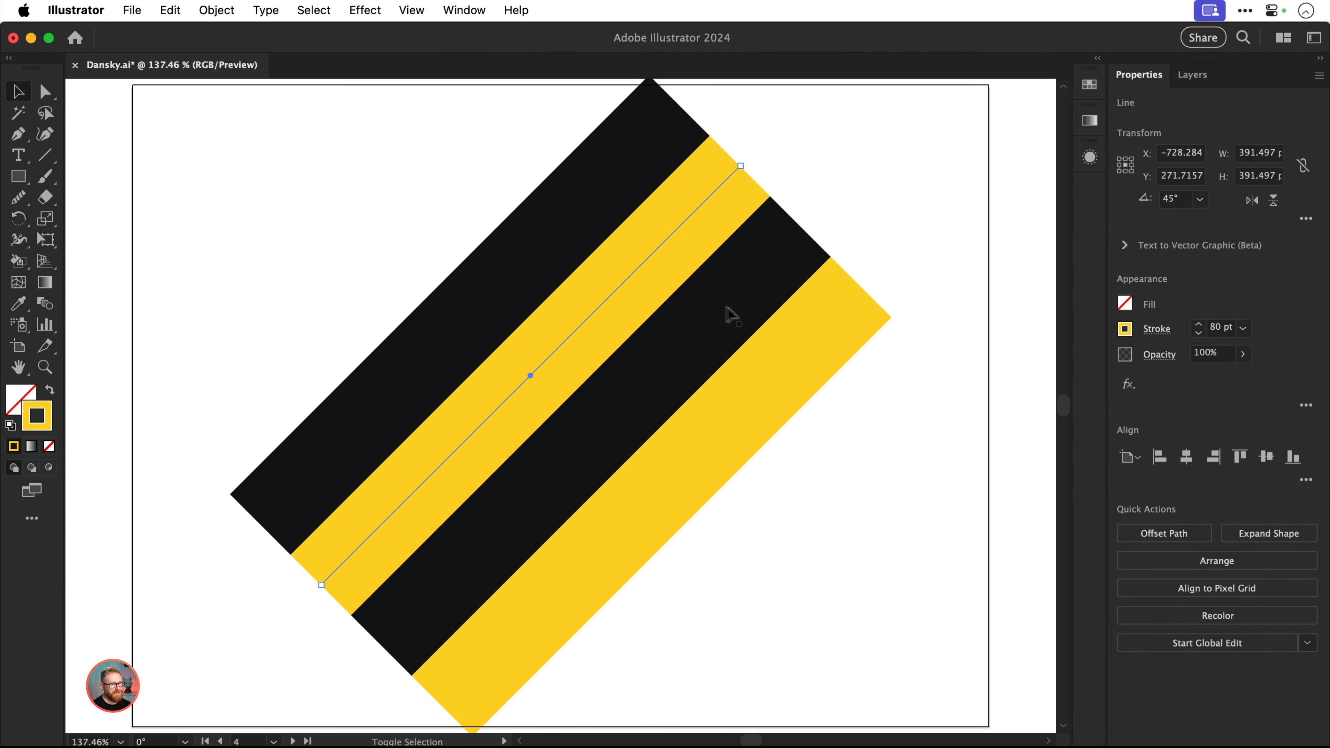
pyautogui.keyDown('shift'); pyautogui.click(808, 339); pyautogui.keyUp('shift')
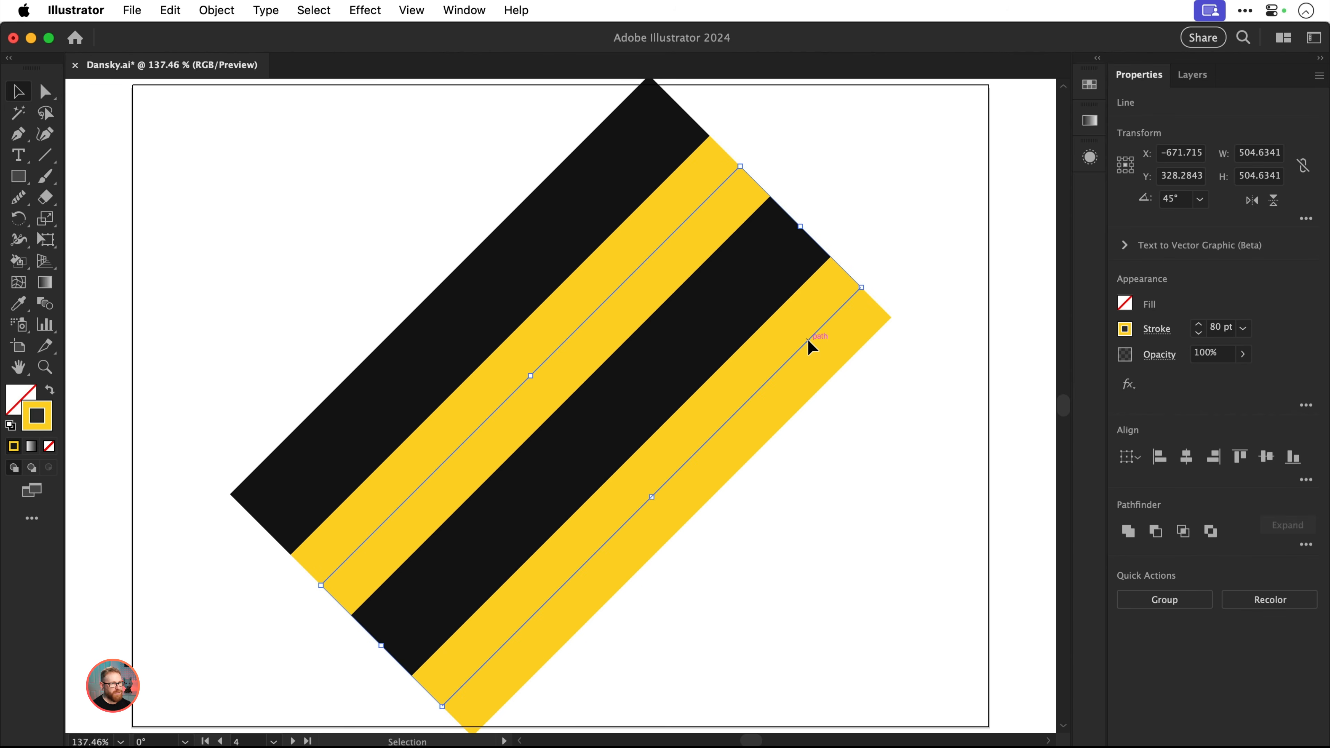
pyautogui.moveTo(807, 339); pyautogui.dragTo(746, 395)
# Give all four diagonal lines a round stroke cap
pyautogui.moveTo(354, 242); pyautogui.dragTo(811, 562)
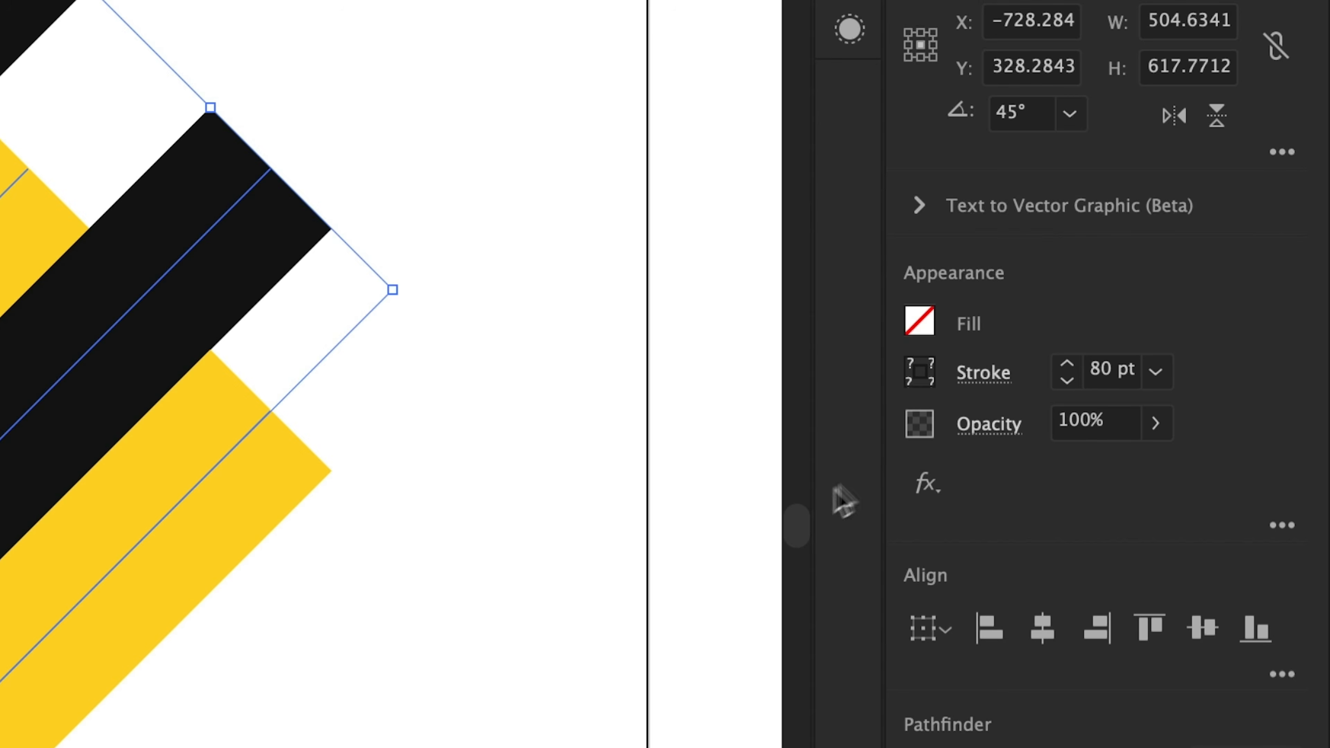
pyautogui.click(983, 379)
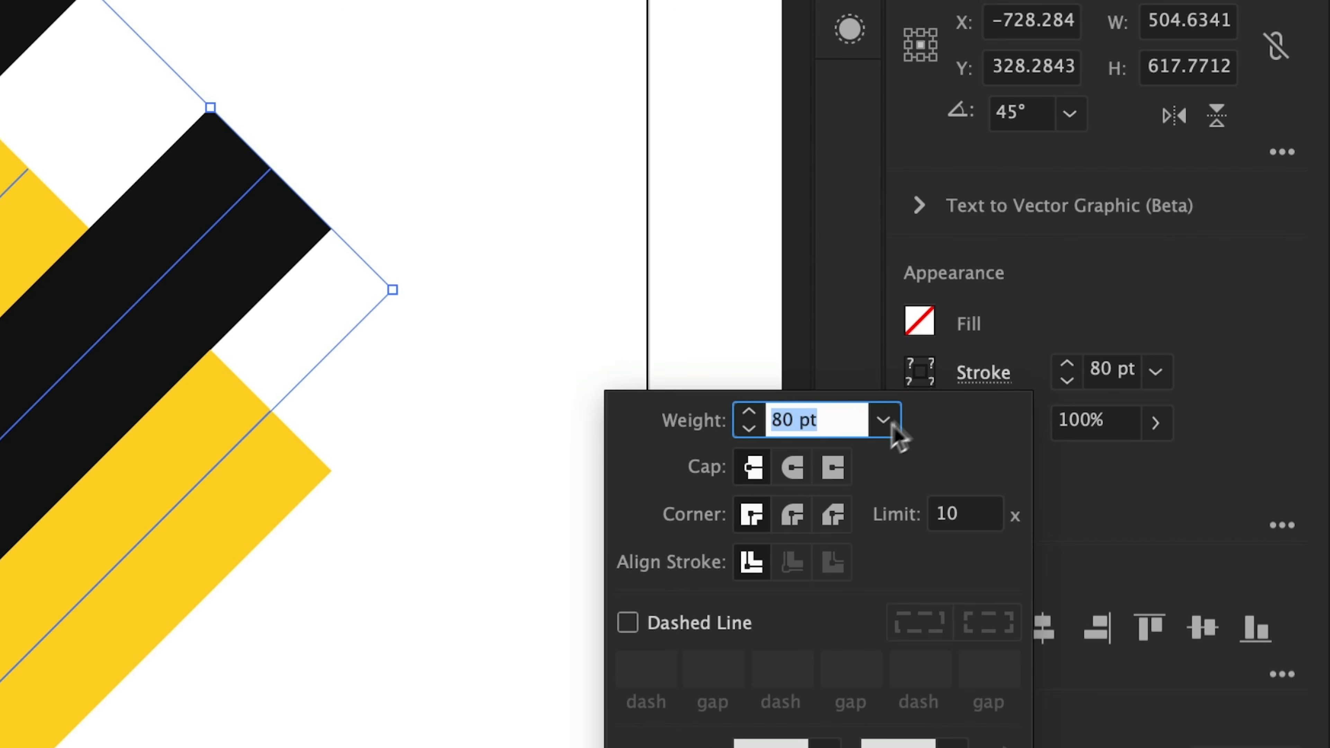
pyautogui.click(795, 470)
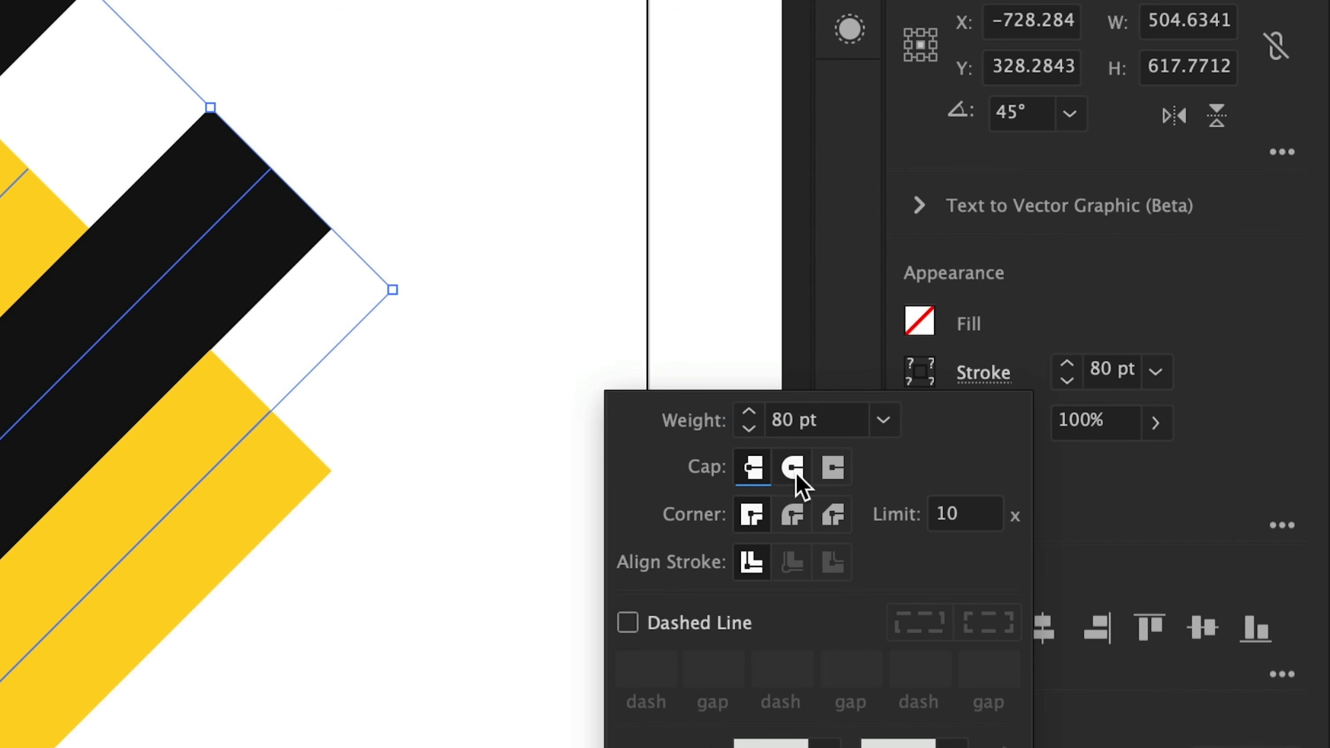
pyautogui.click(987, 378)
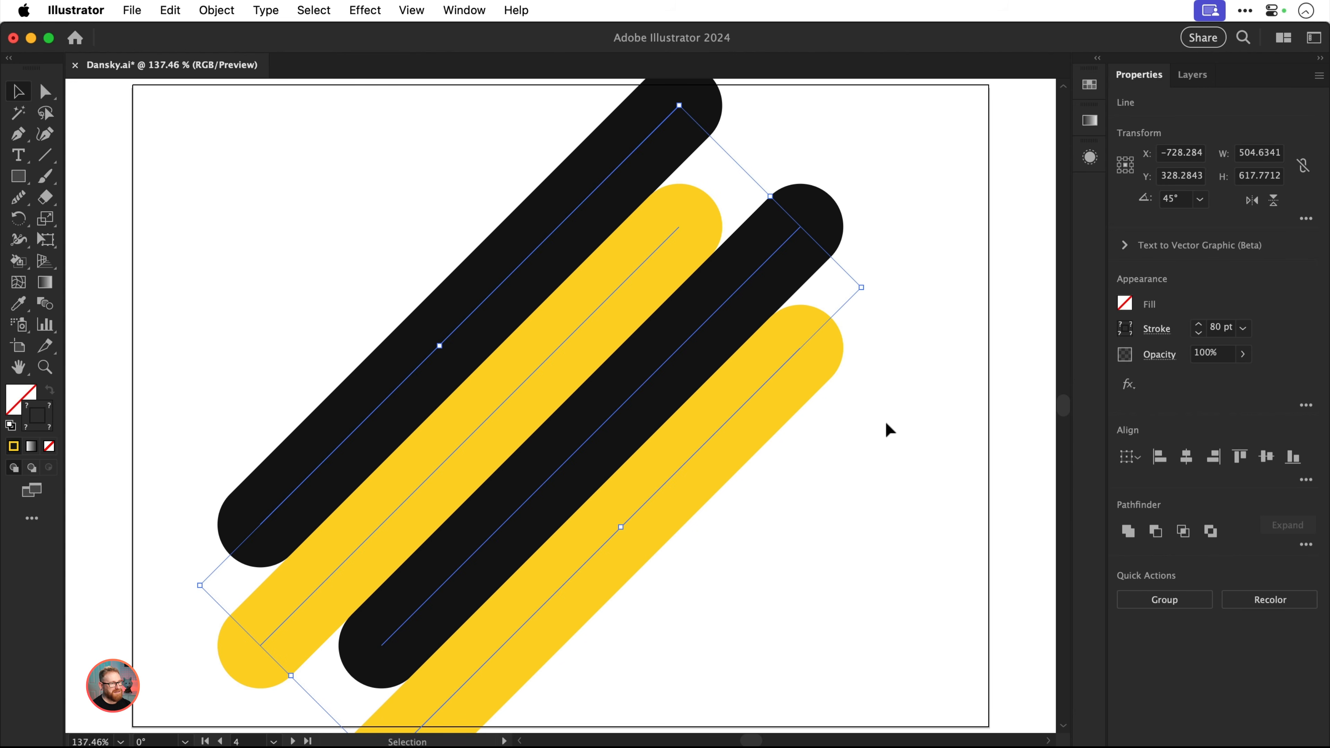
# Try scaling the four lines down without scaling their stroke weight, and undo the attempts
pyautogui.press('s')
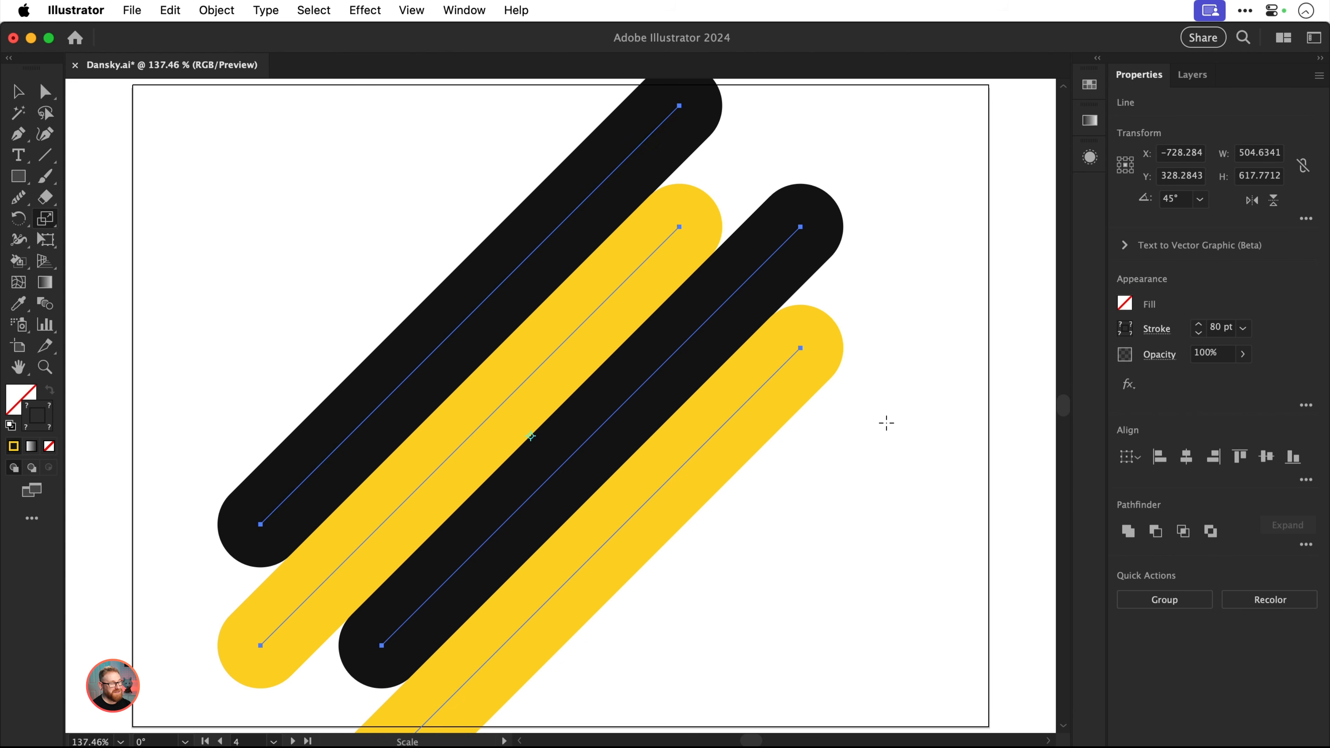
pyautogui.moveTo(886, 423)
pyautogui.mouseDown()
pyautogui.moveTo(832, 438)
pyautogui.moveTo(772, 499)
pyautogui.moveTo(775, 445)
pyautogui.moveTo(699, 495)
pyautogui.moveTo(745, 451)
pyautogui.moveTo(728, 471)
pyautogui.mouseUp()
pyautogui.press('super+z')
pyautogui.press('v')
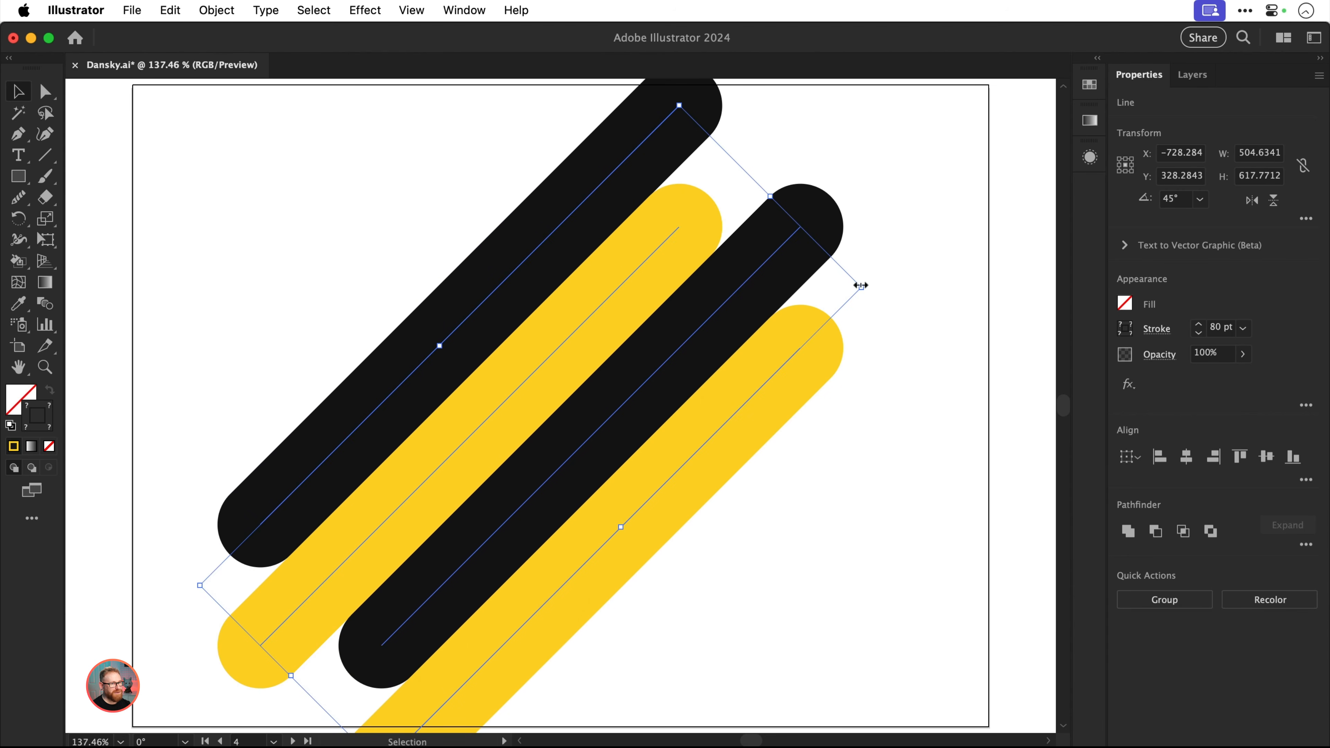
pyautogui.moveTo(861, 285); pyautogui.dragTo(826, 286)
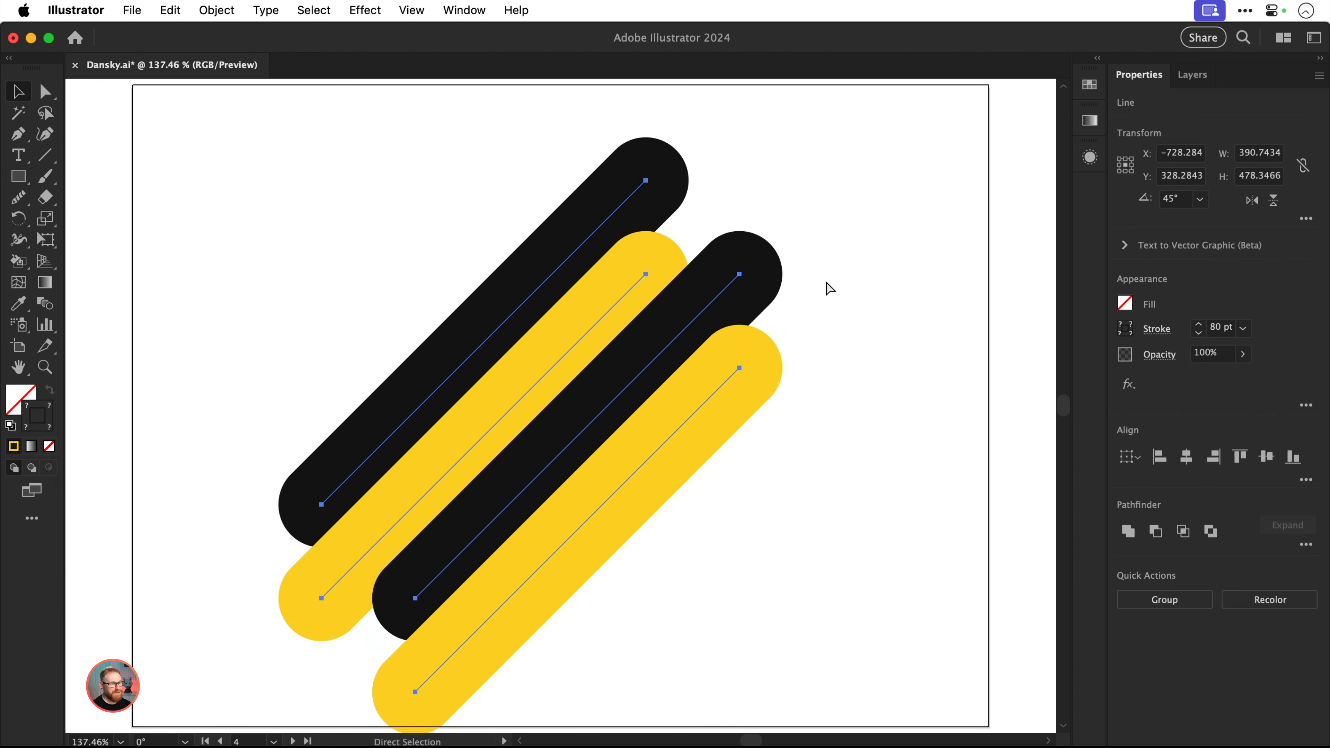
pyautogui.press('super+z')
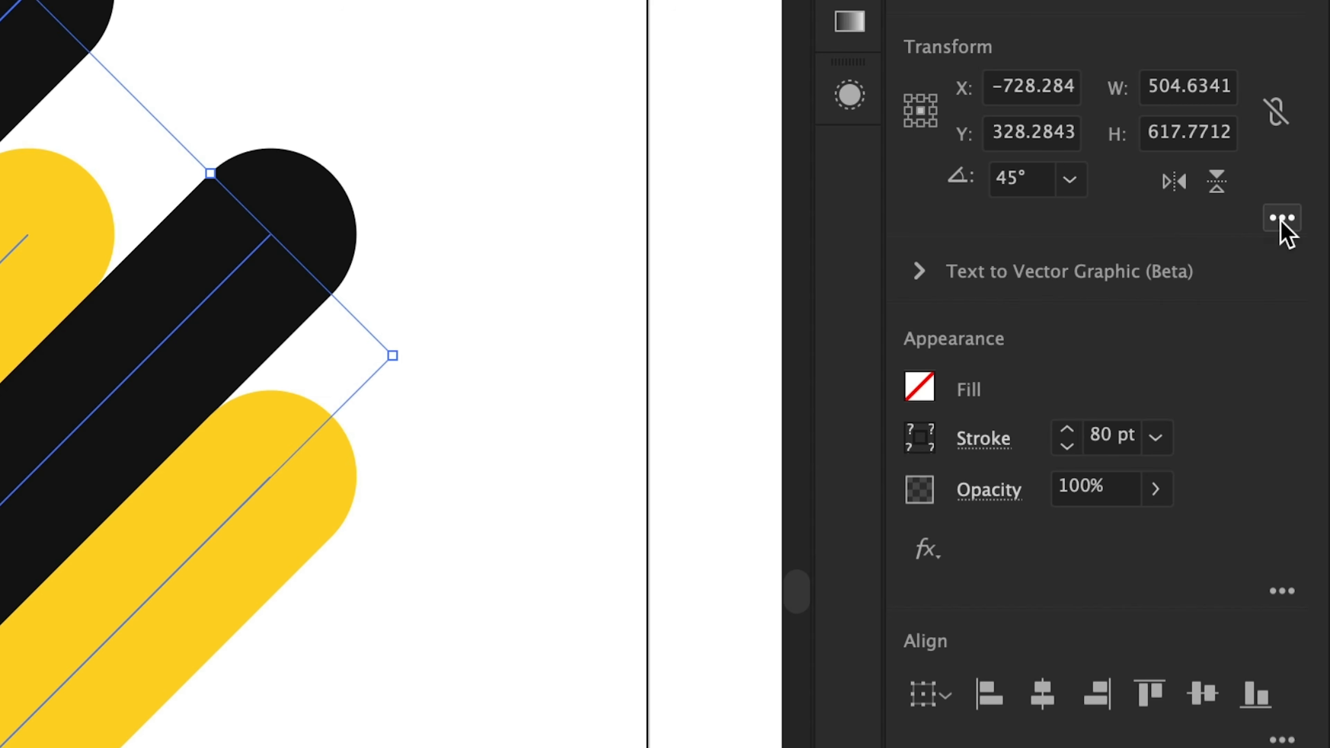
# Enable Scale Strokes & Effects, scale the four lines down proportionally to about 358 px wide, and reposition them slightly higher
pyautogui.click(1282, 223)
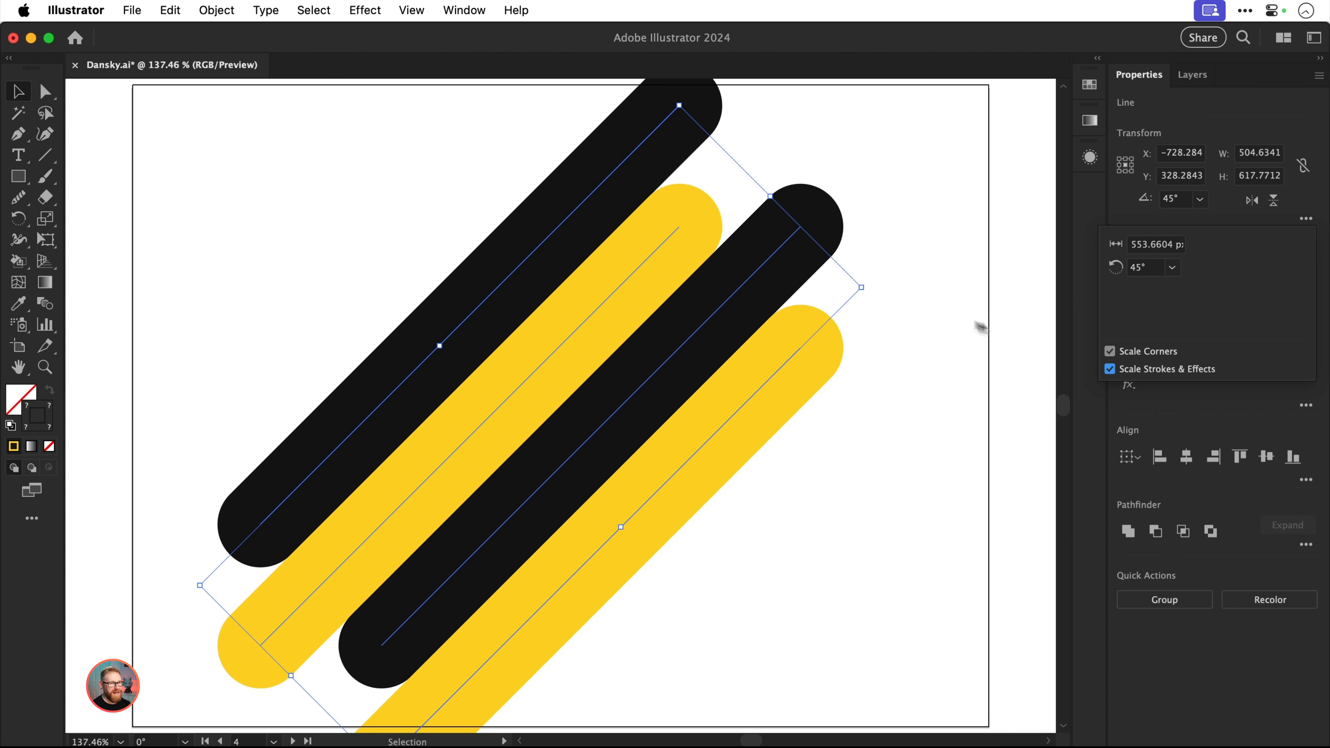
pyautogui.moveTo(862, 290); pyautogui.dragTo(785, 352)
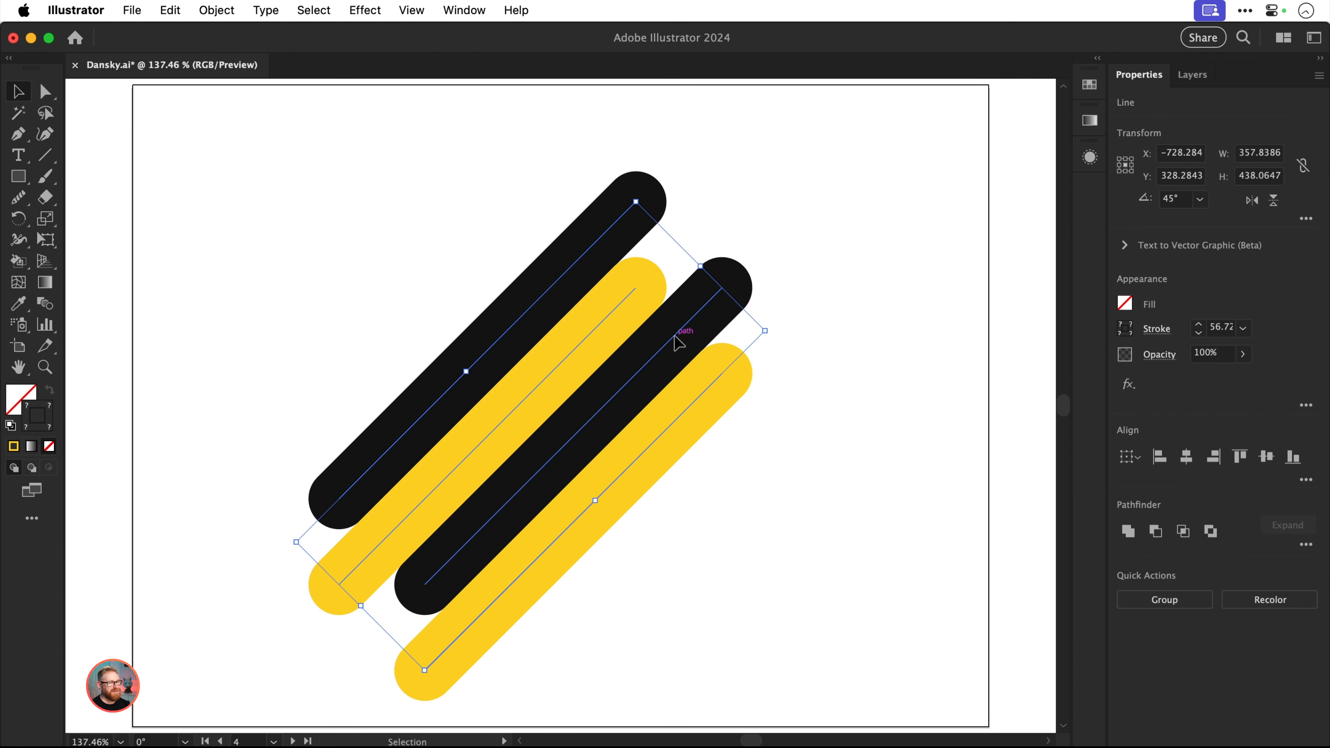
pyautogui.moveTo(680, 348); pyautogui.dragTo(691, 314)
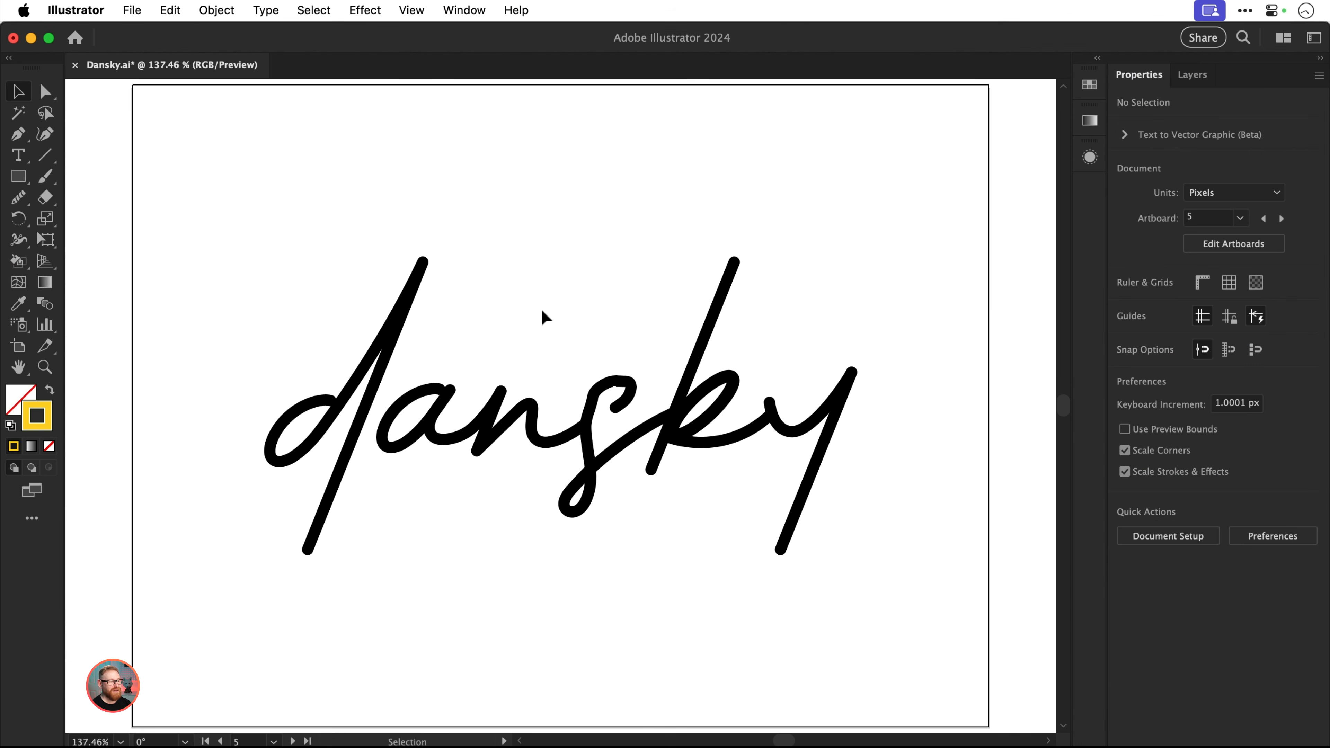
# Select the anchor points of the letter s with Direct Selection, including its lower loop and tail, but not the endpoint joining the k
pyautogui.press('z')
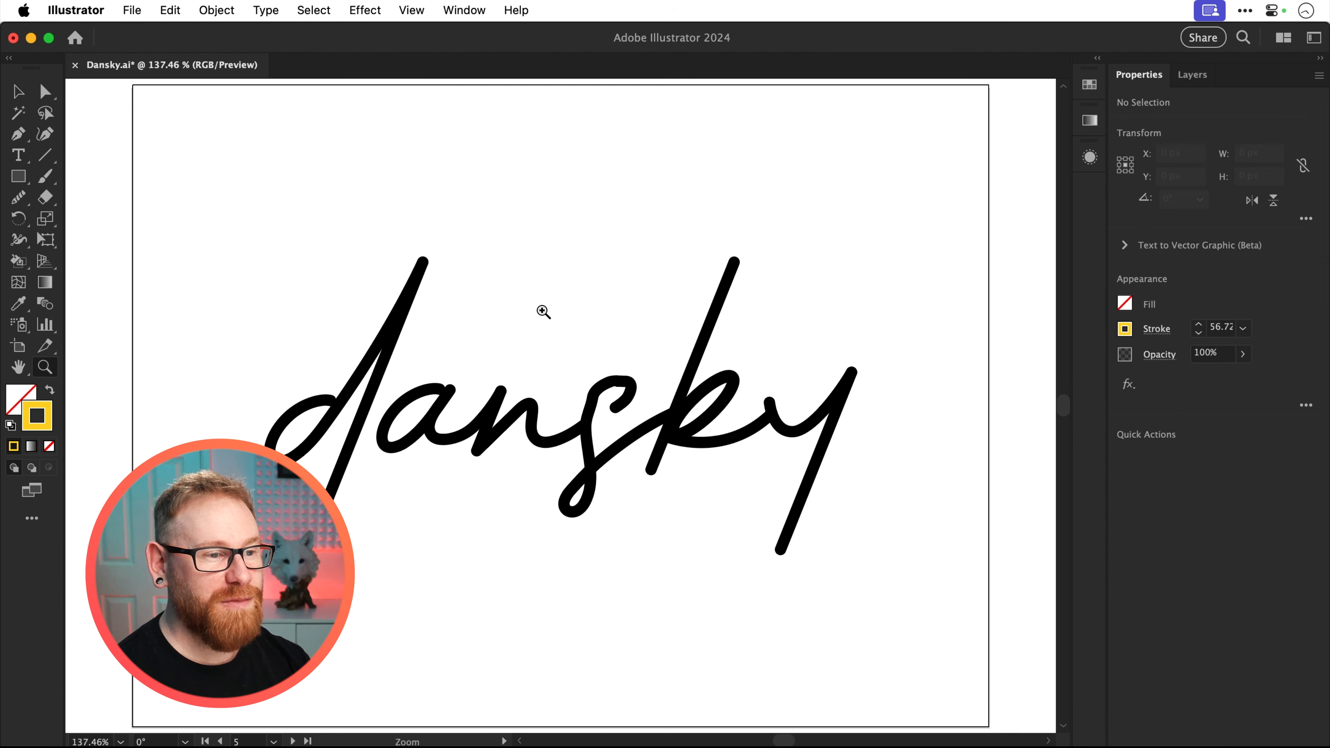
pyautogui.moveTo(603, 396); pyautogui.dragTo(927, 608)
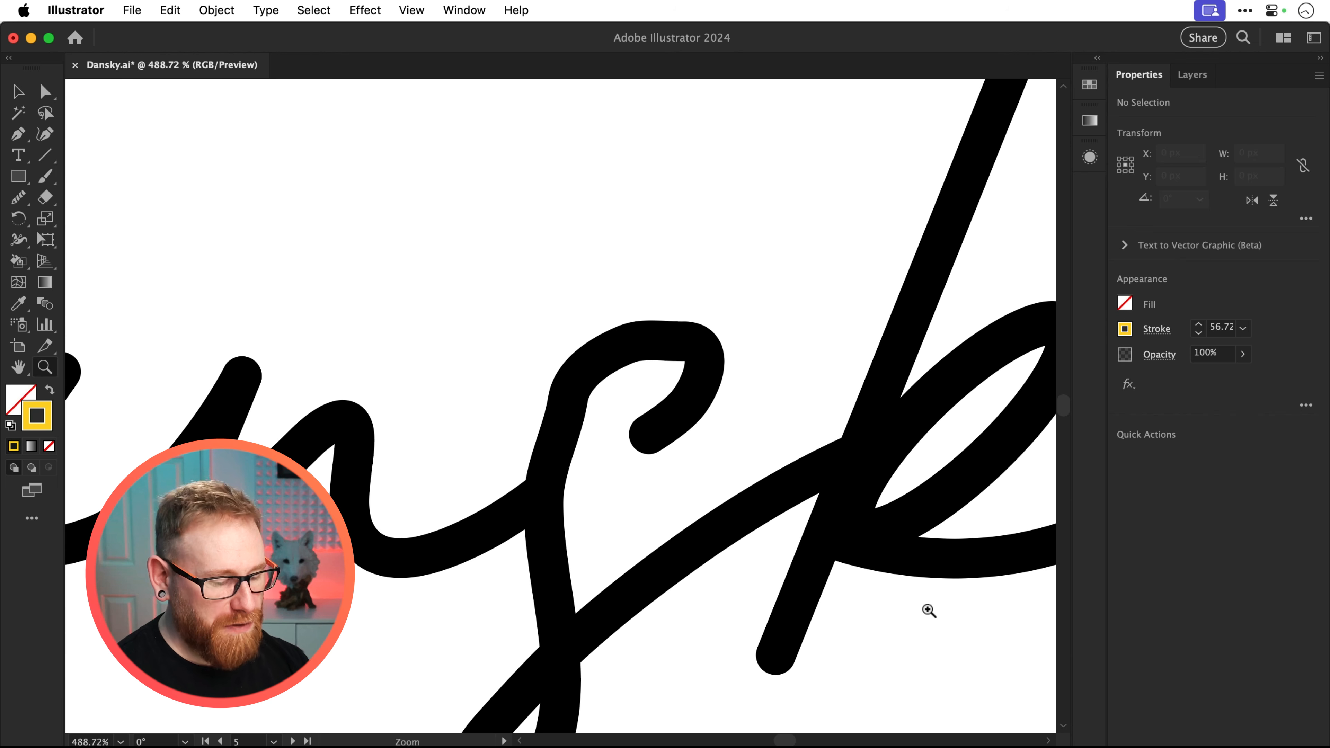
pyautogui.press('v')
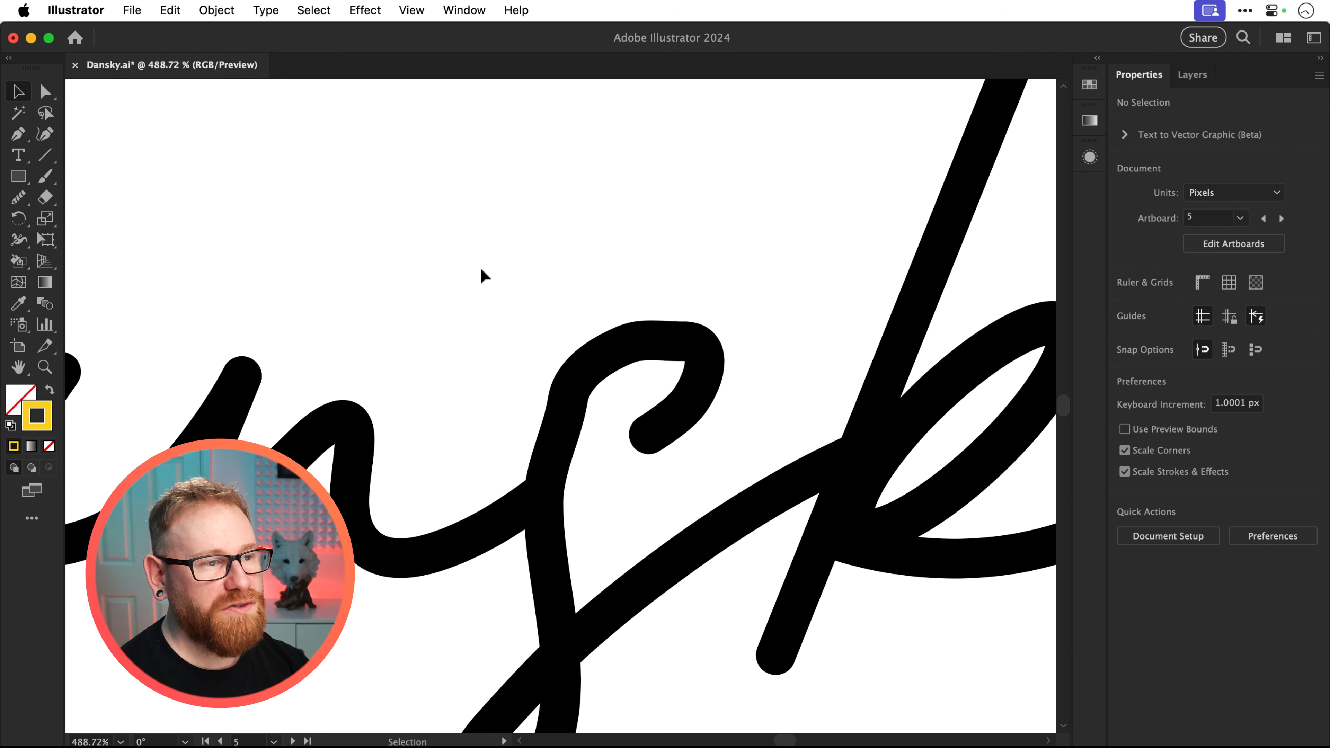
pyautogui.press('a')
pyautogui.moveTo(481, 269); pyautogui.dragTo(721, 450)
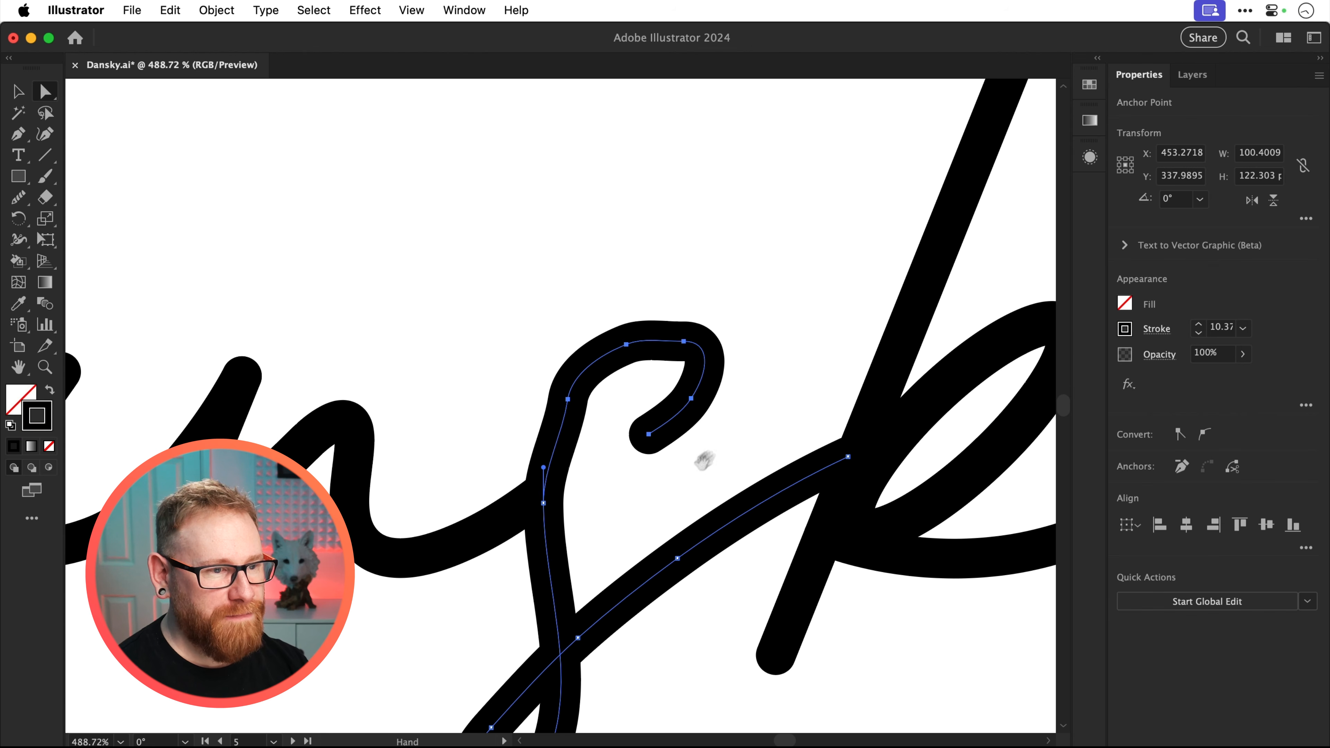
pyautogui.press('space')
pyautogui.moveTo(625, 532); pyautogui.dragTo(624, 368)
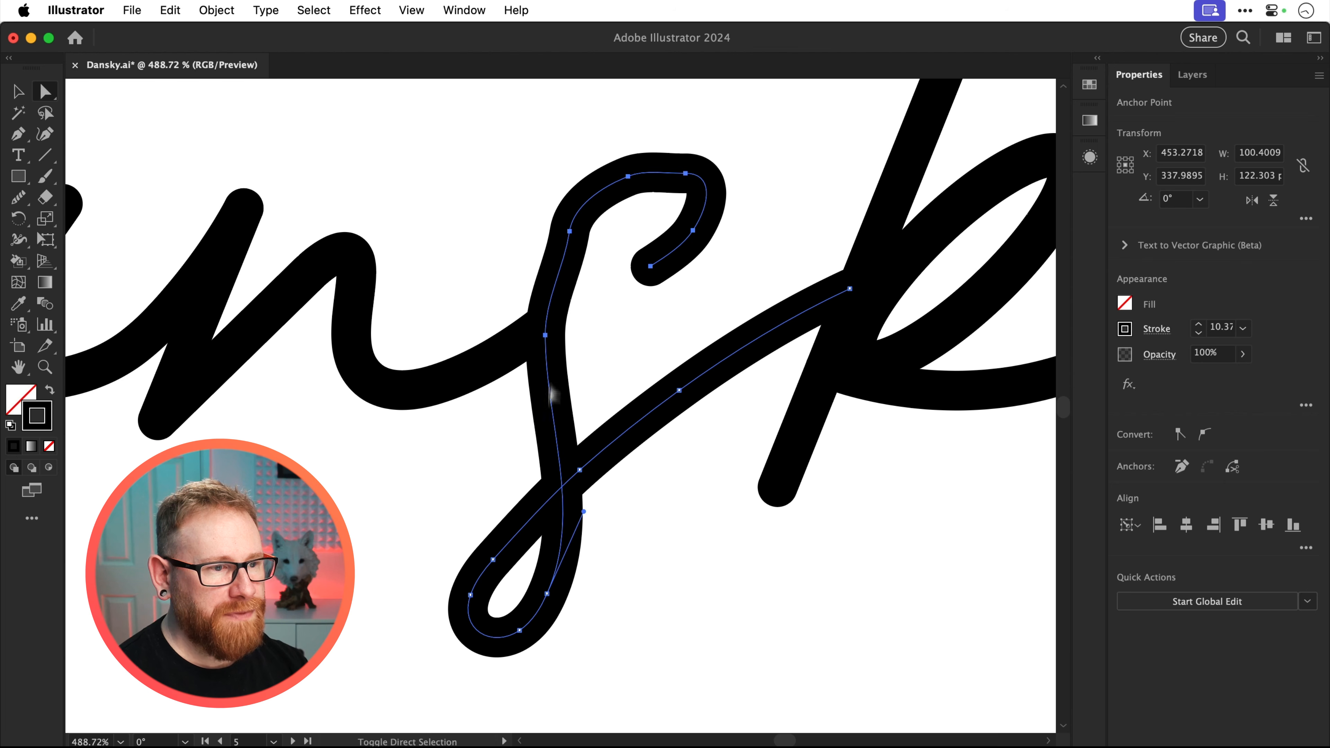
pyautogui.click(547, 594)
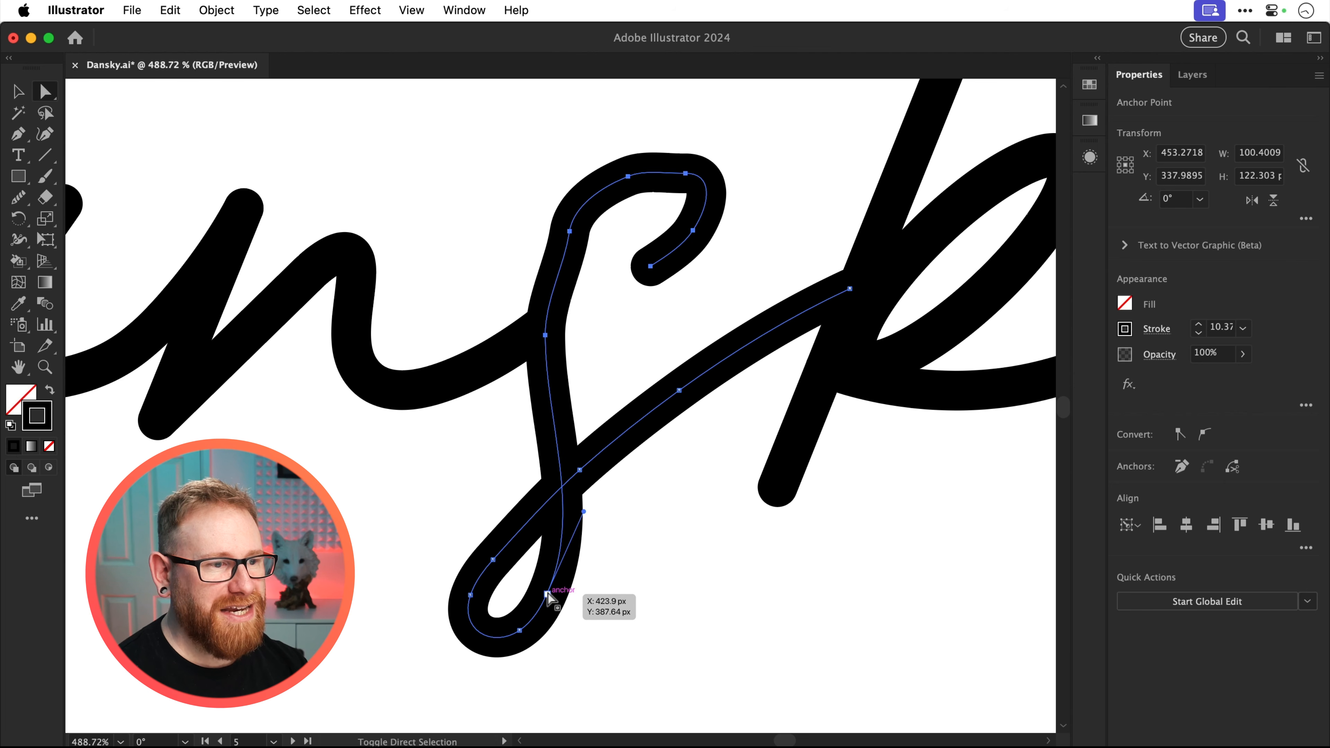
pyautogui.click(519, 629)
pyautogui.click(471, 595)
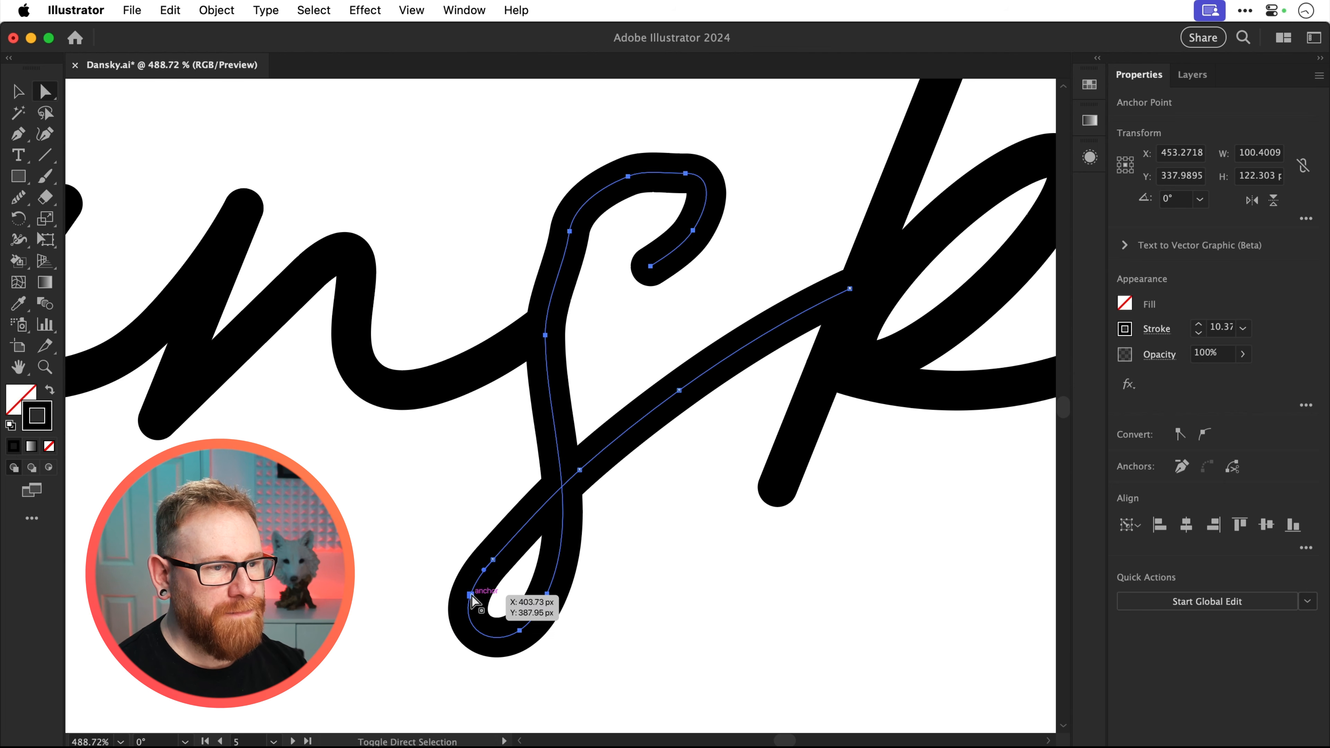
pyautogui.click(493, 559)
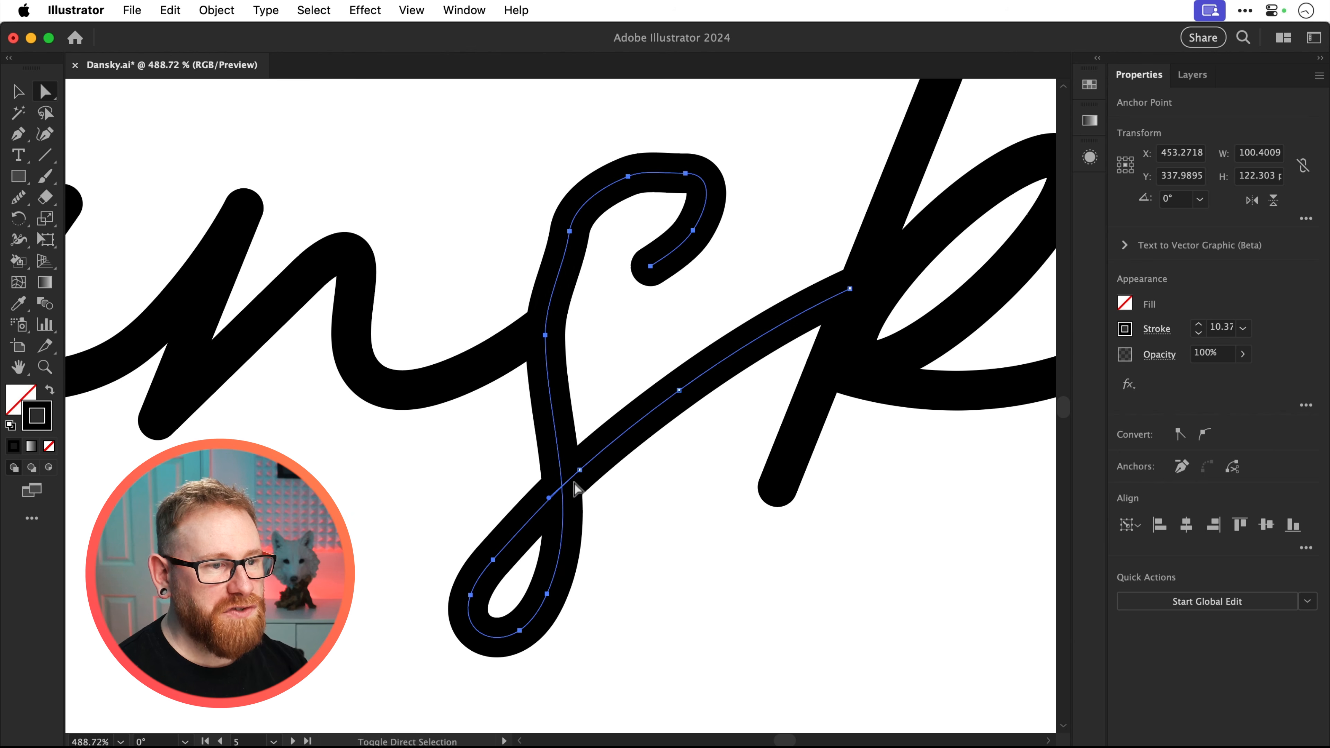
pyautogui.click(581, 470)
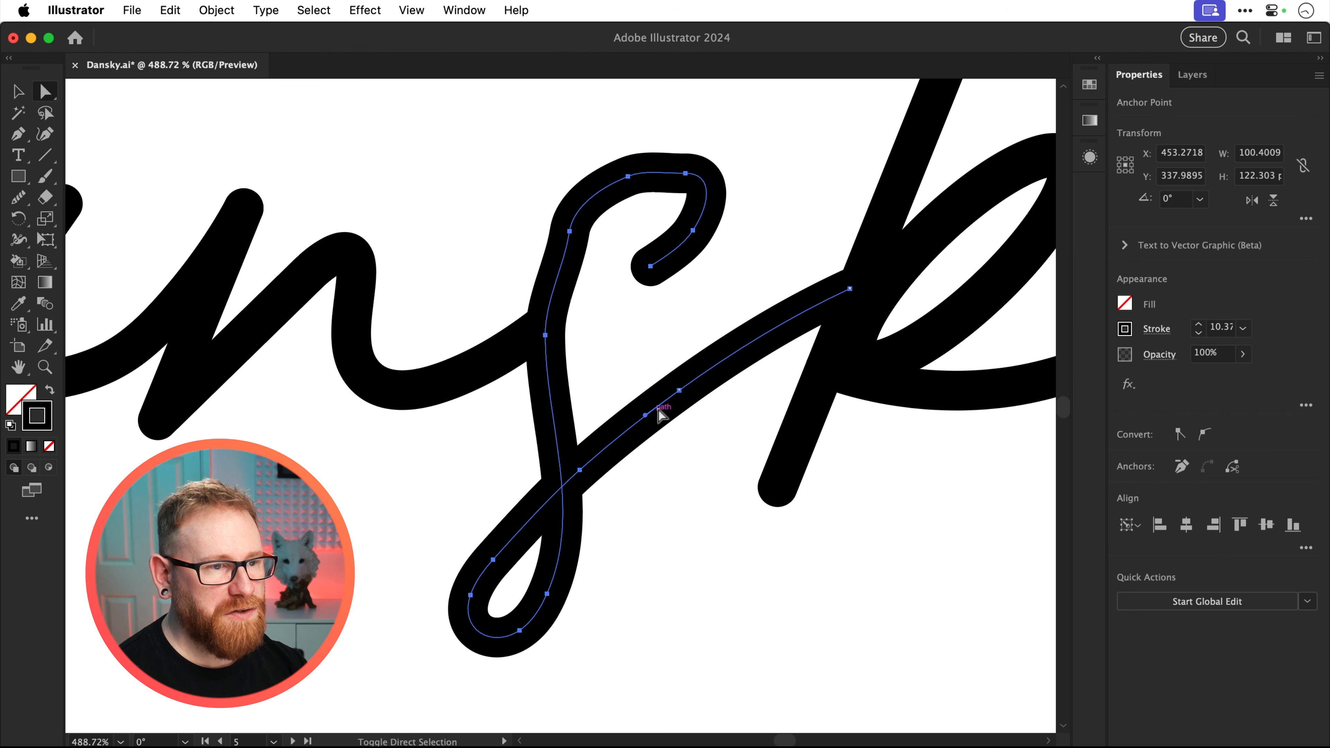
pyautogui.click(679, 390)
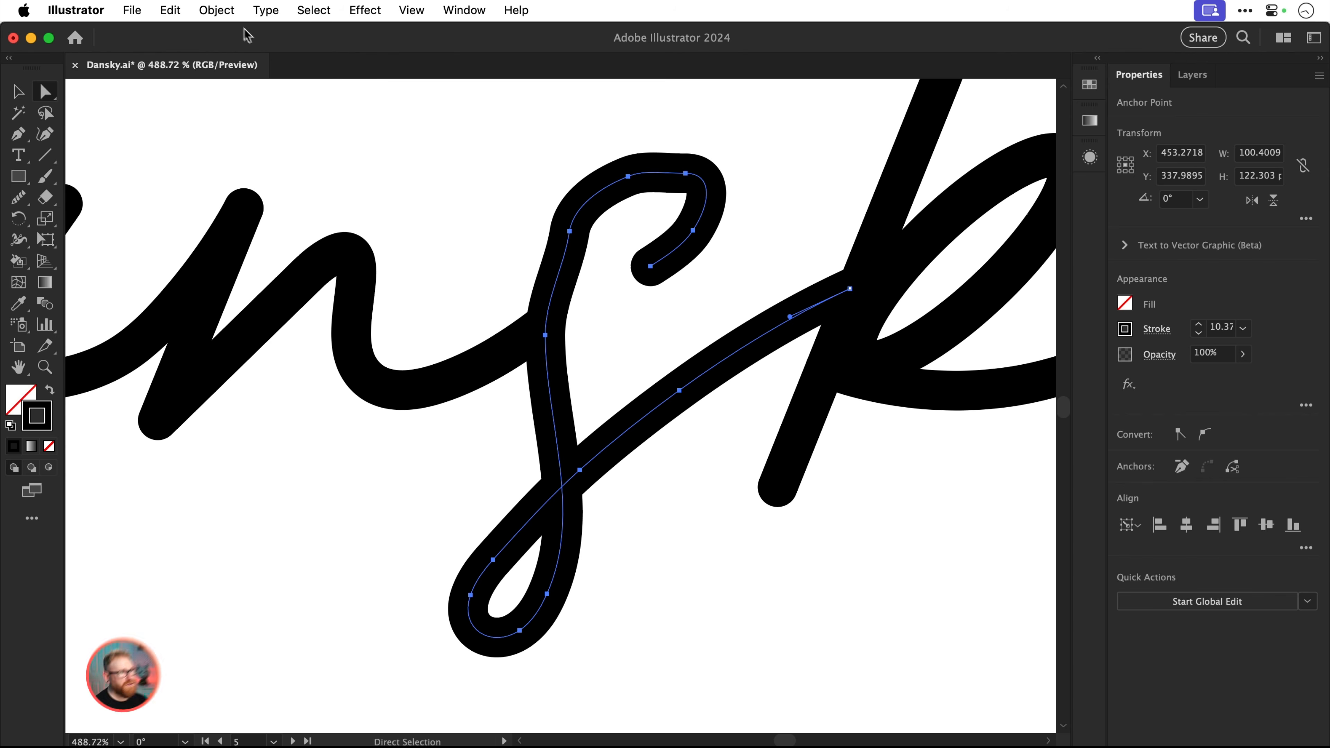
# Smooth the selected points of the s path, trying auto-smooth and settling on a smoothing amount of 55%
pyautogui.click(231, 11)
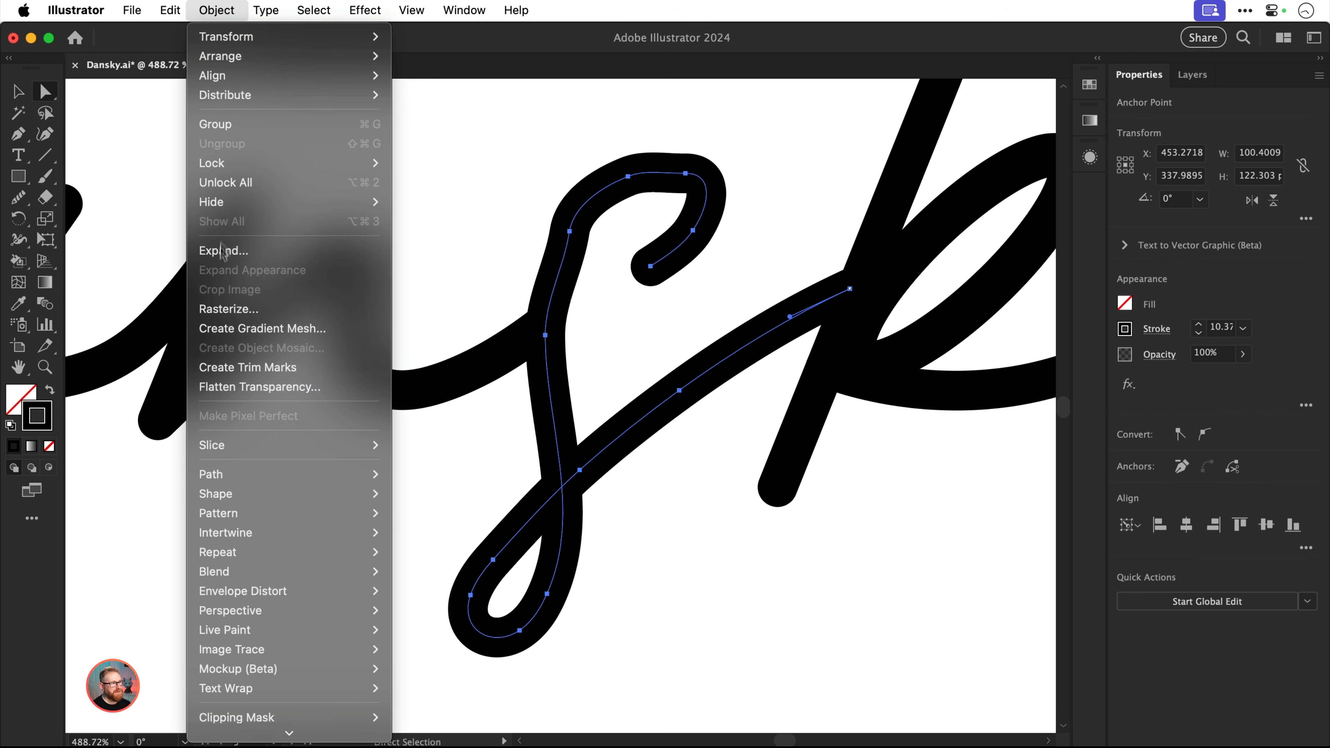
pyautogui.moveTo(224, 479)
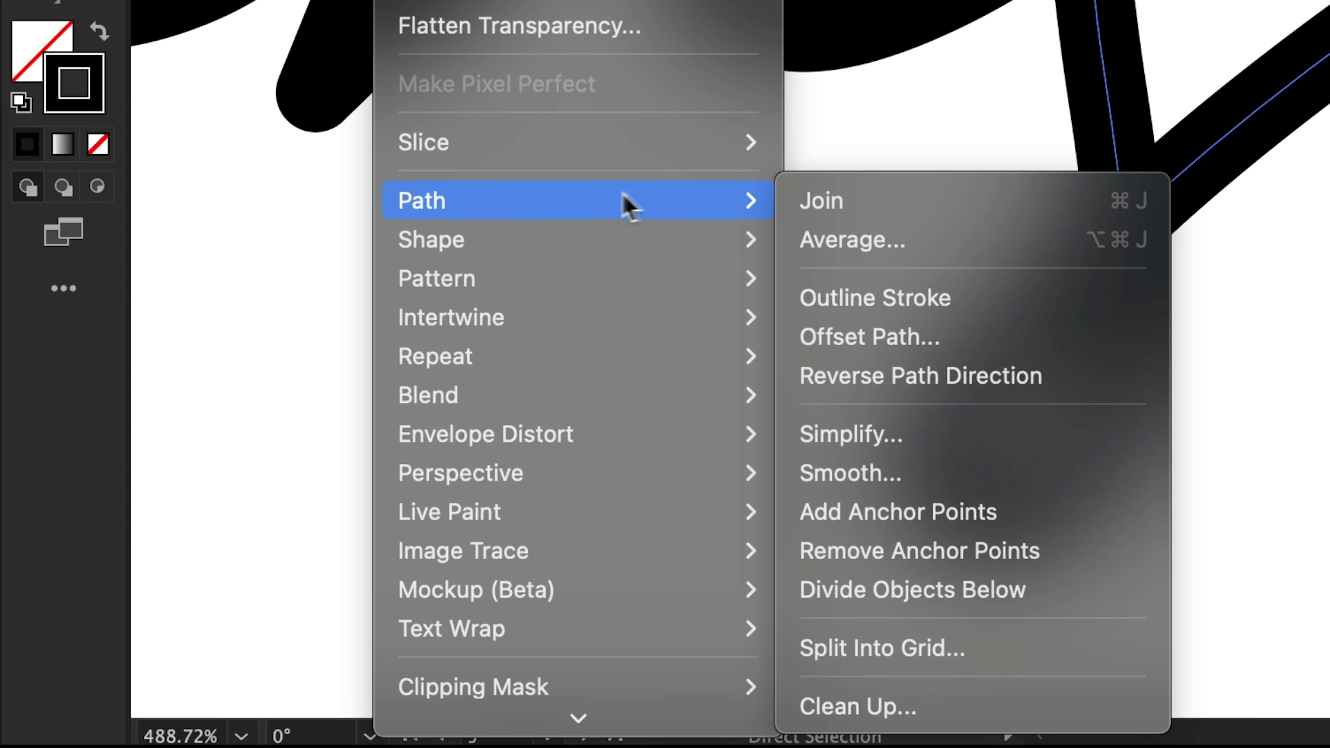
pyautogui.click(838, 474)
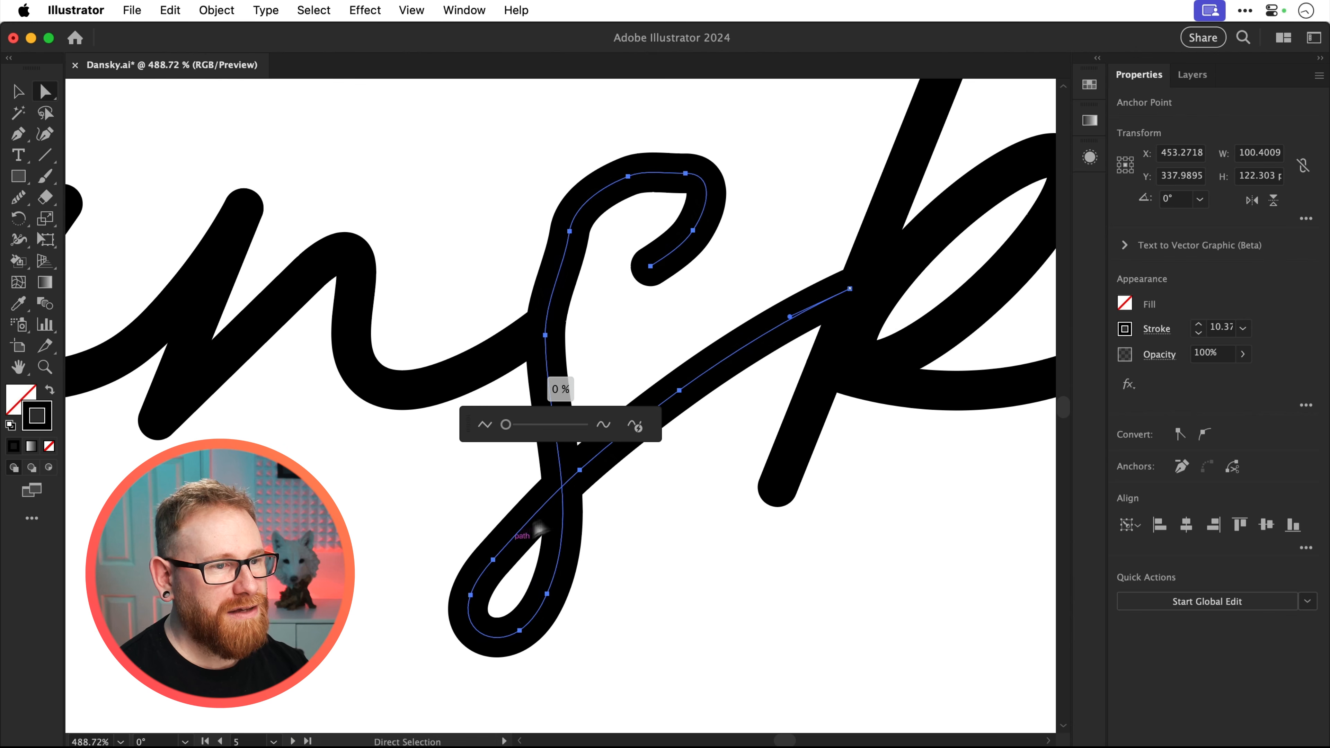
pyautogui.moveTo(654, 437); pyautogui.dragTo(827, 601)
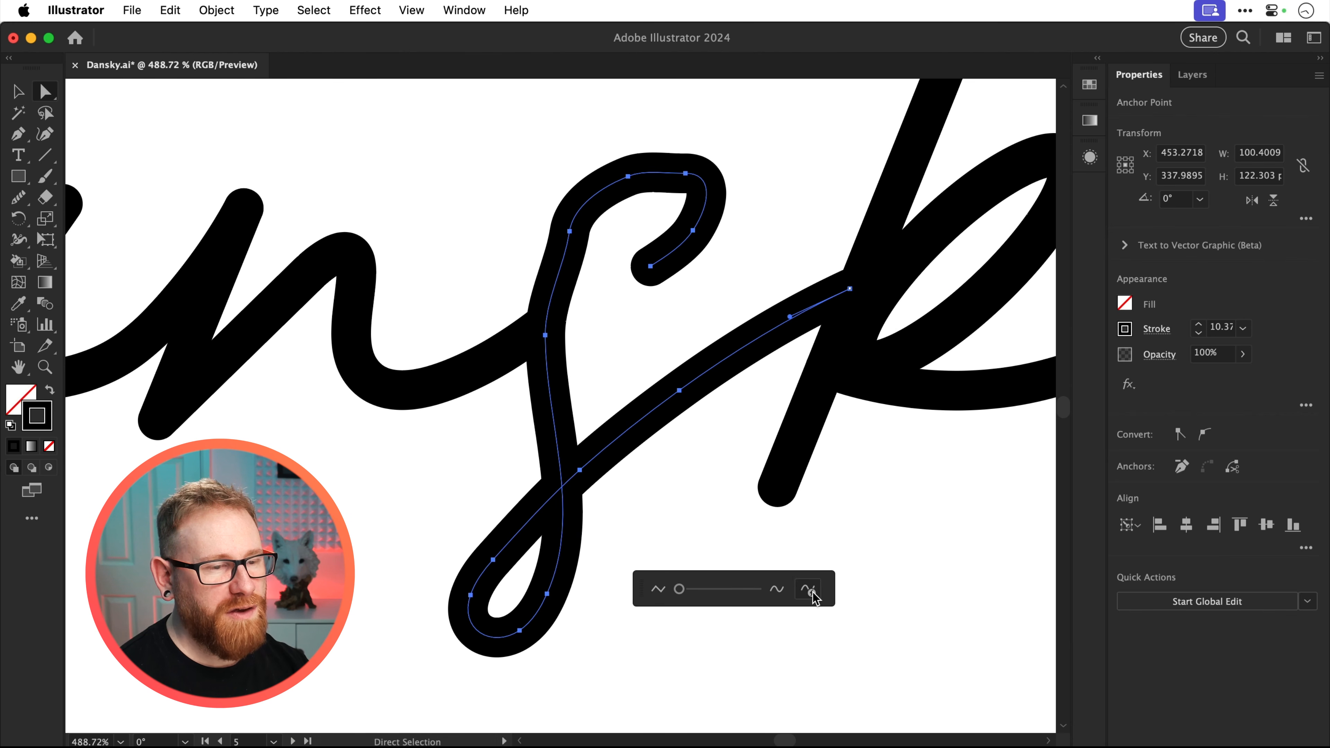
pyautogui.click(813, 594)
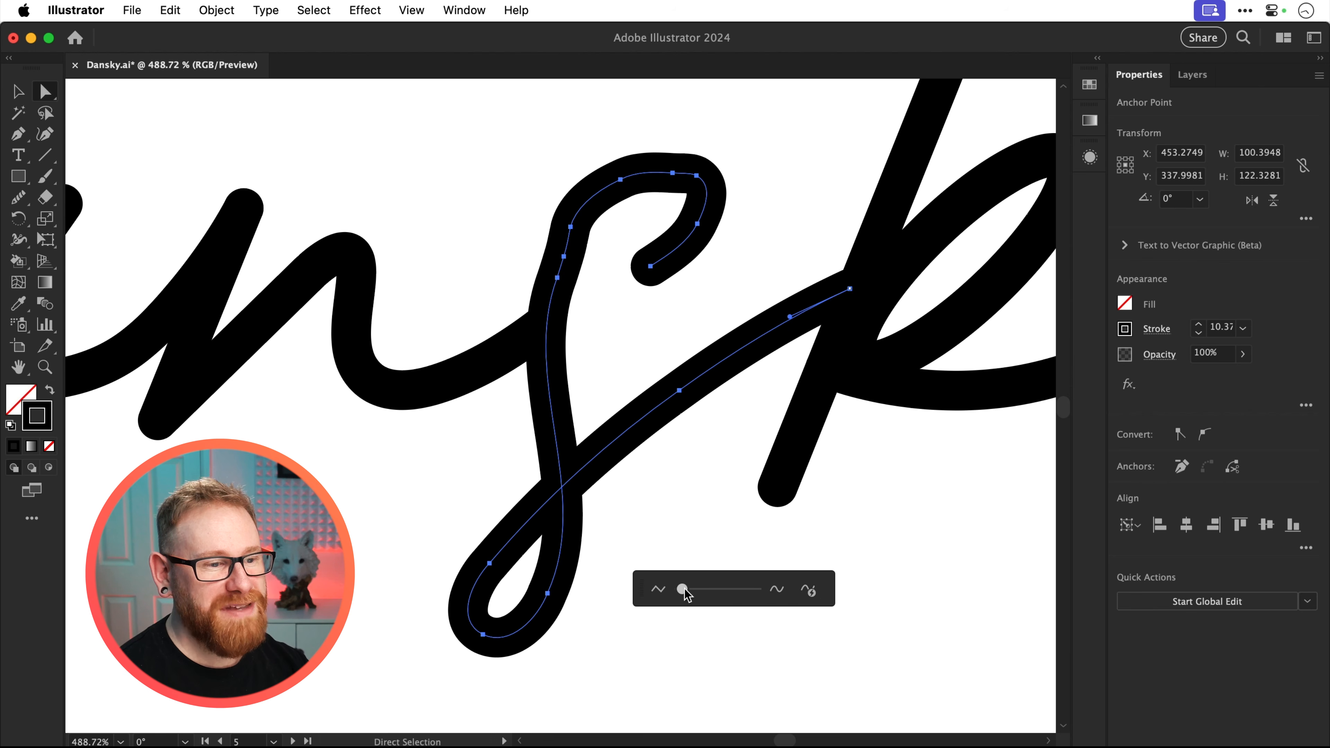
pyautogui.moveTo(684, 589); pyautogui.dragTo(725, 590)
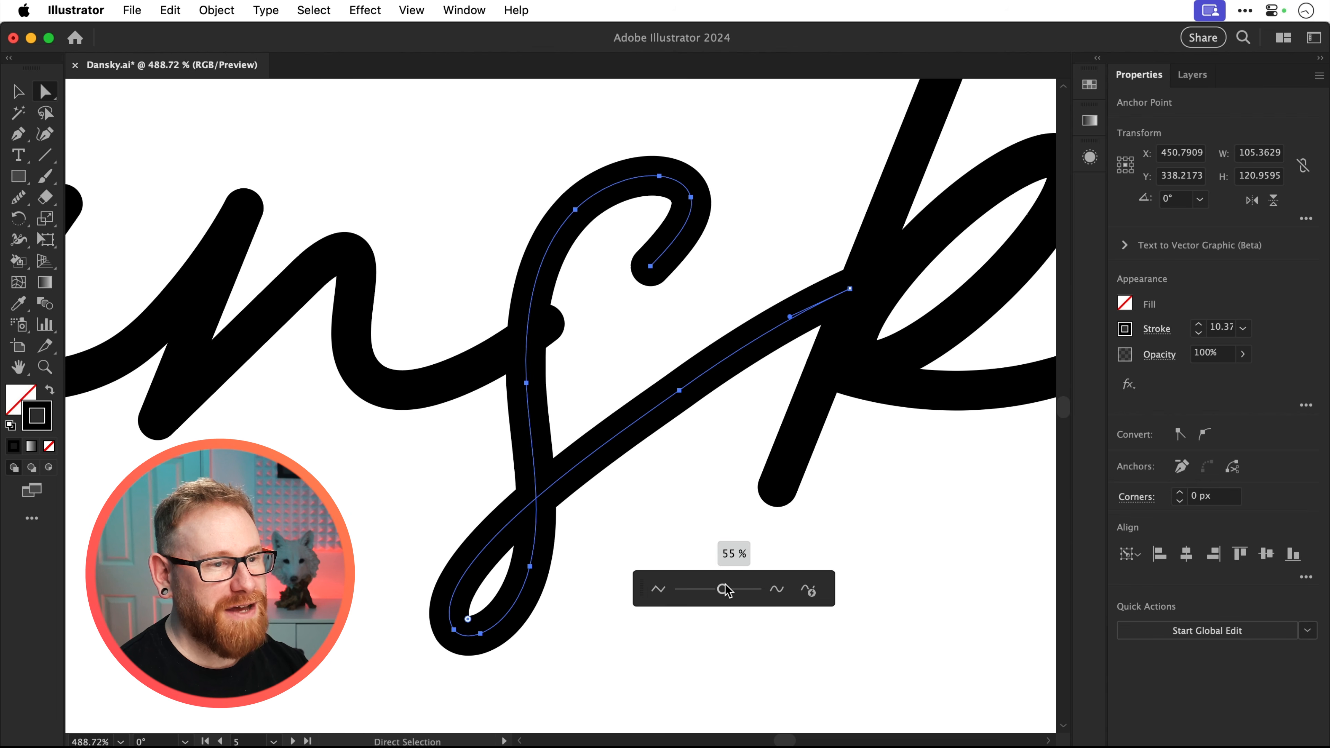
pyautogui.click(632, 504)
# Shift the smoothed s slightly to the right so it lines up with the end of the n, and deselect it
pyautogui.press('v')
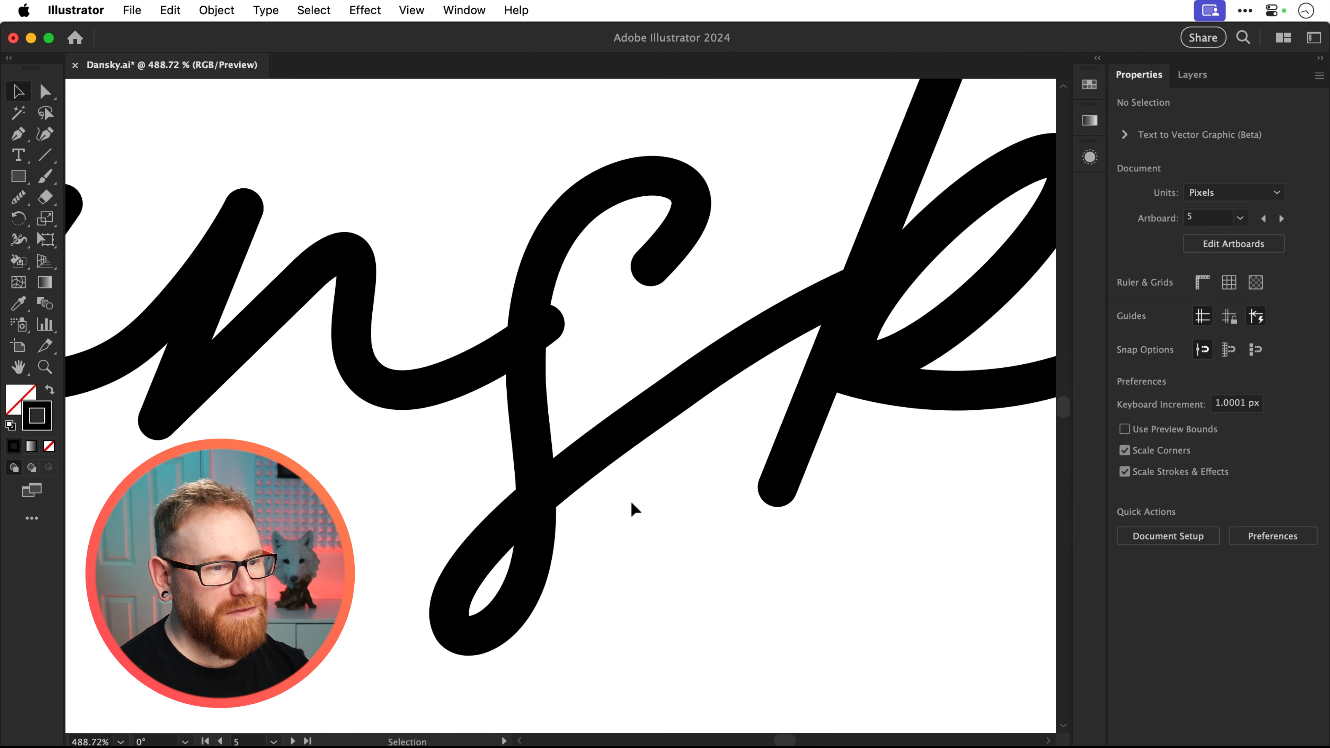
pyautogui.moveTo(573, 471); pyautogui.dragTo(590, 469)
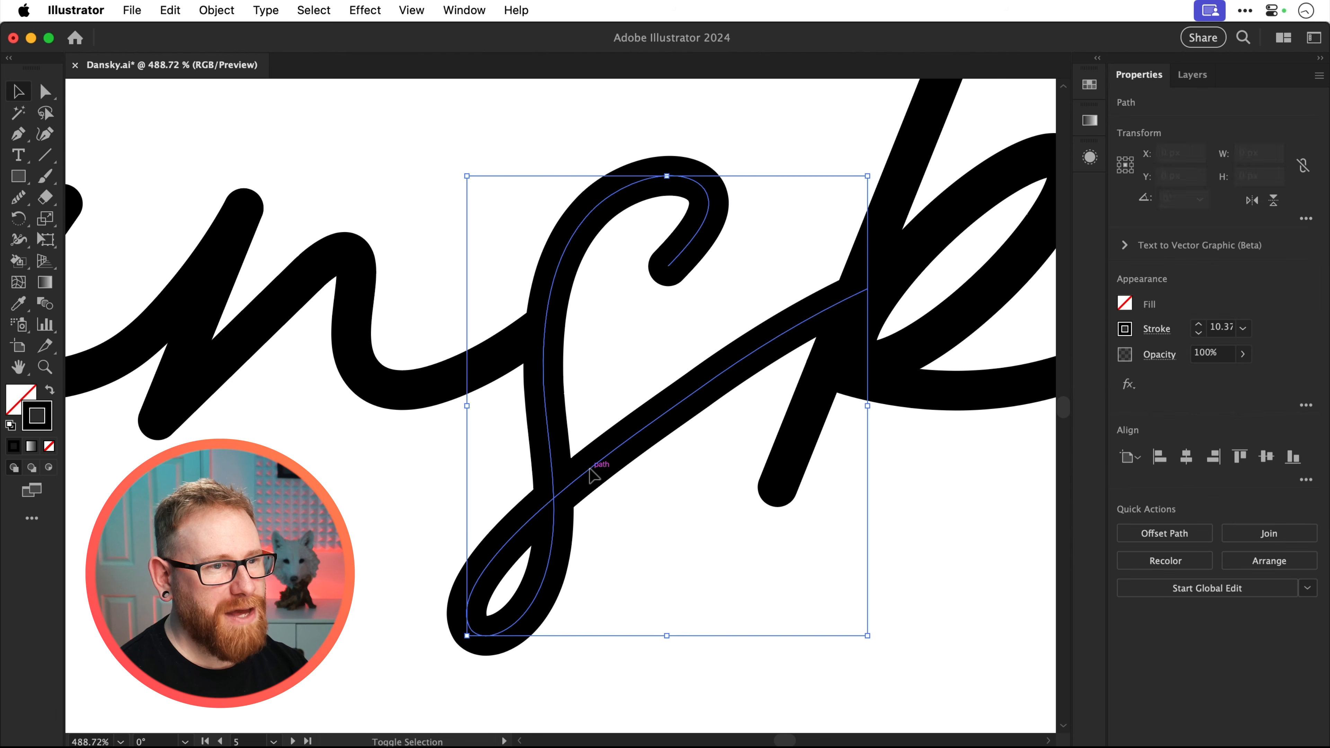
pyautogui.click(645, 506)
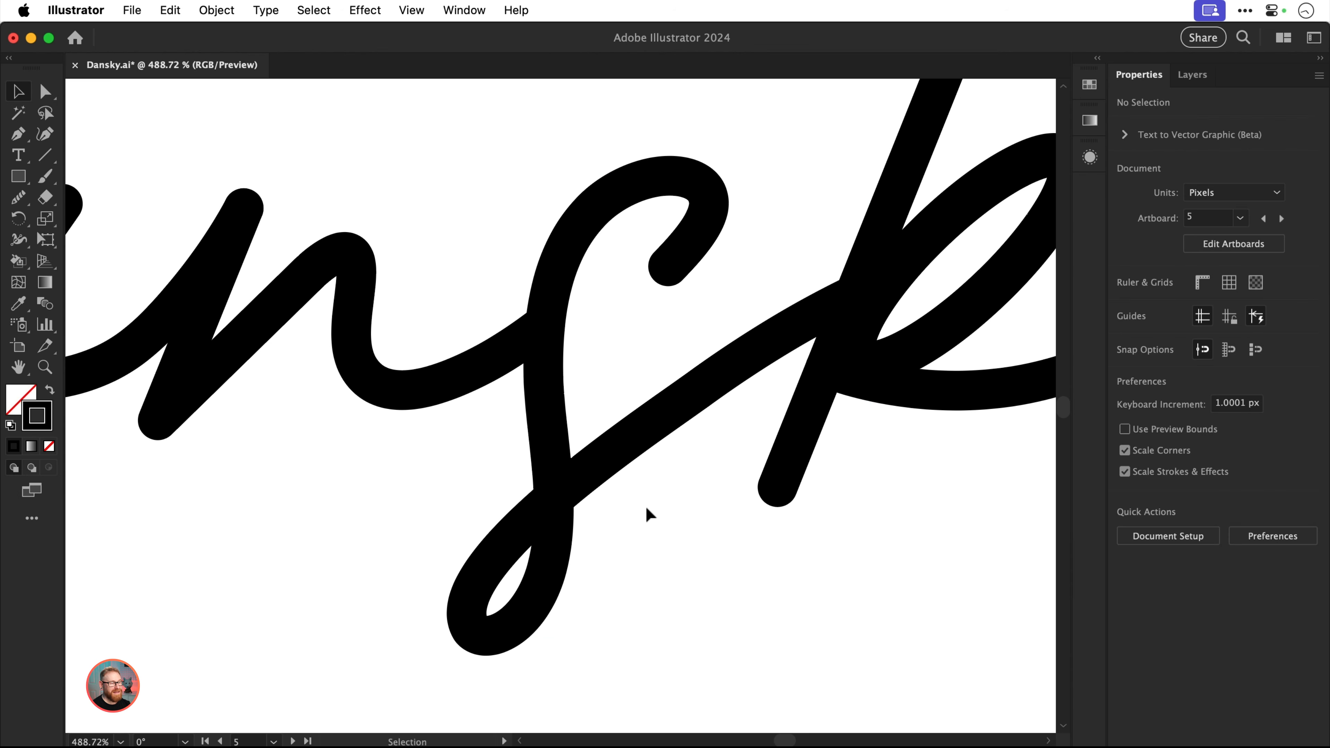
# Set the Pencil tool's fidelity fully to Smooth for drawing between the two short black lines on artboard 6
pyautogui.press('super+0')
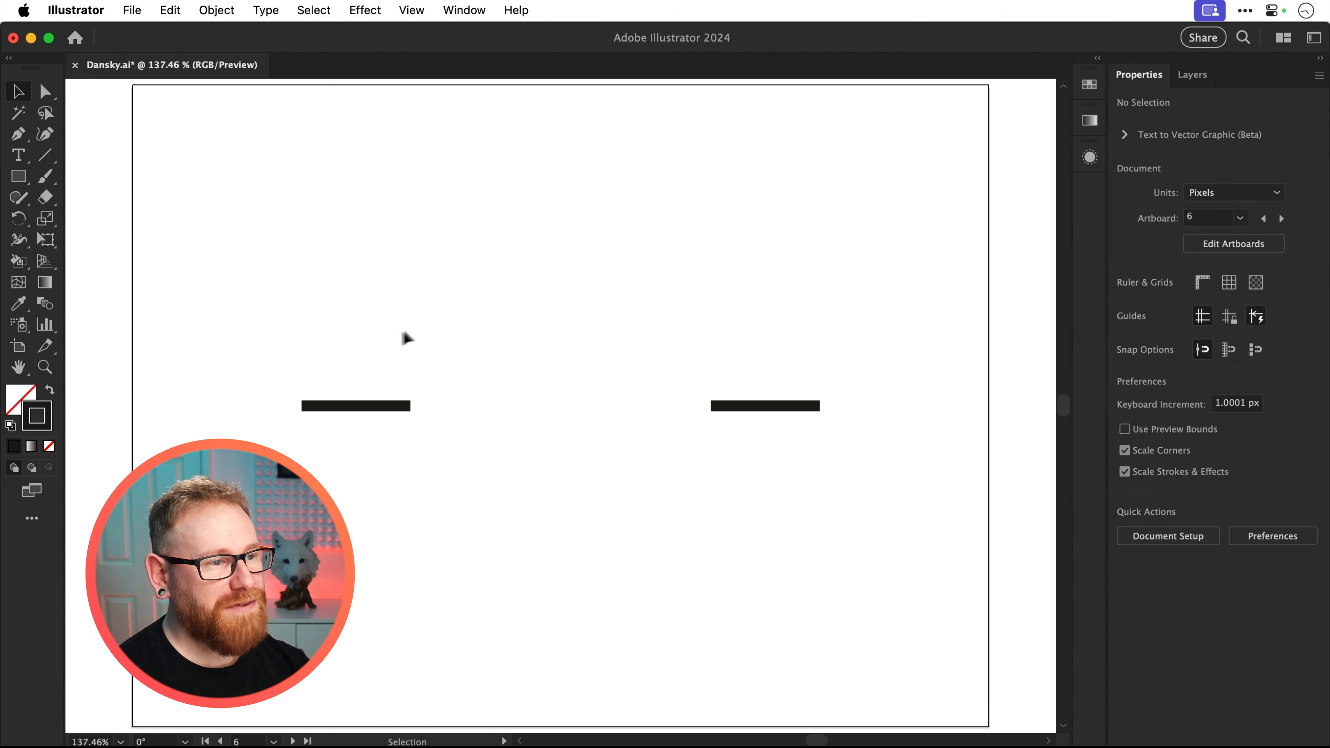
pyautogui.moveTo(380, 339); pyautogui.dragTo(755, 479)
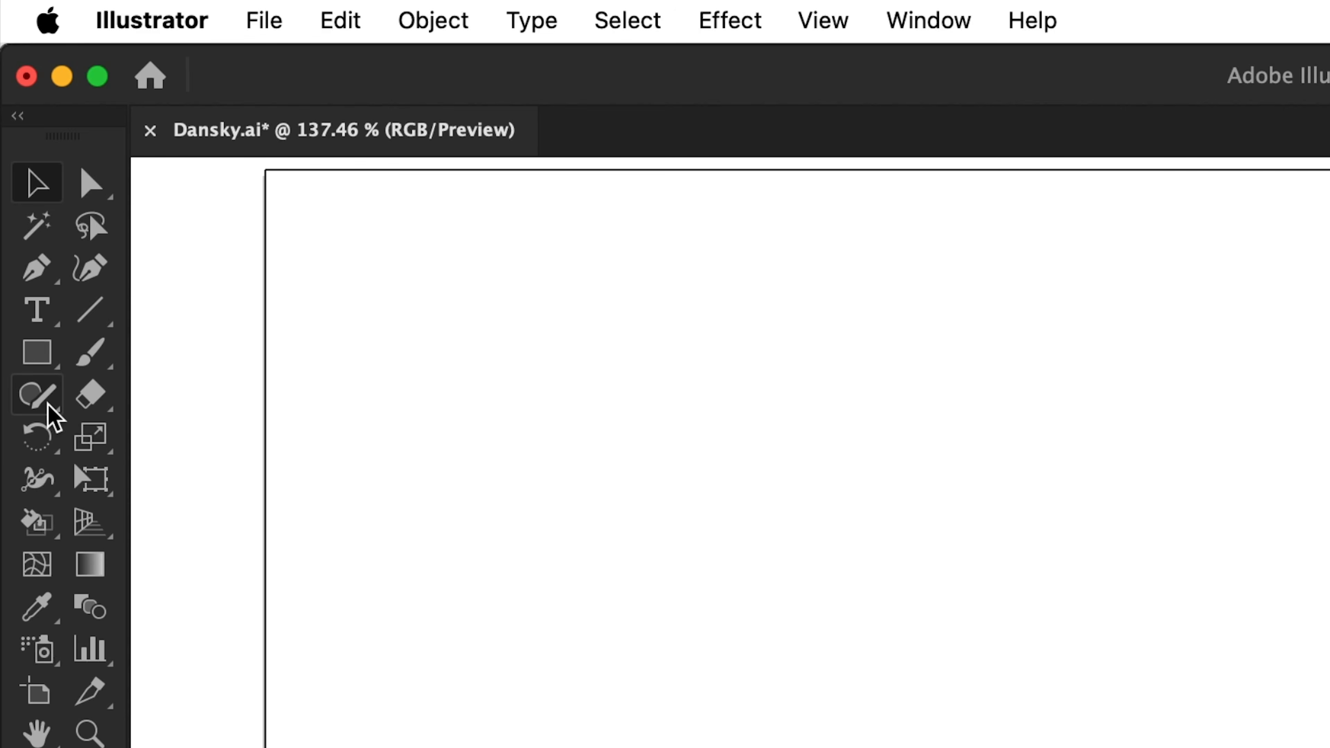
pyautogui.click(50, 415)
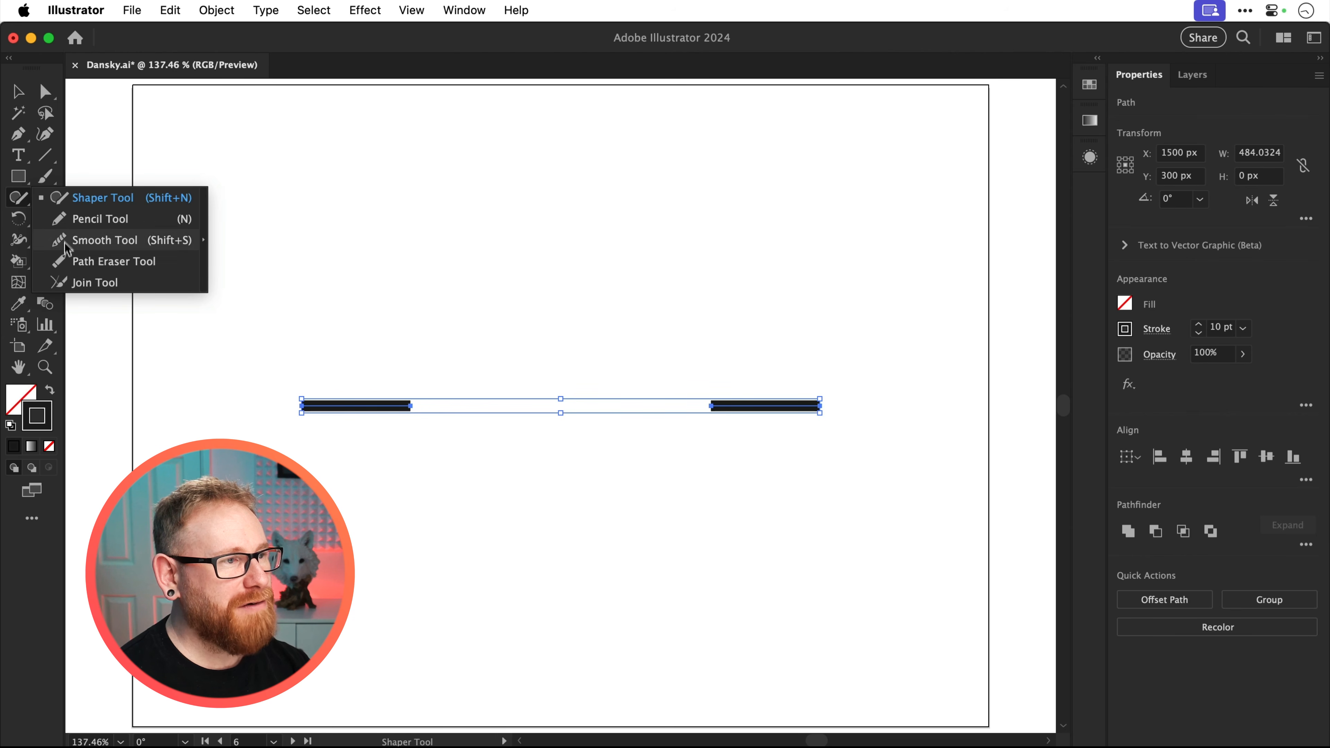
pyautogui.click(64, 217)
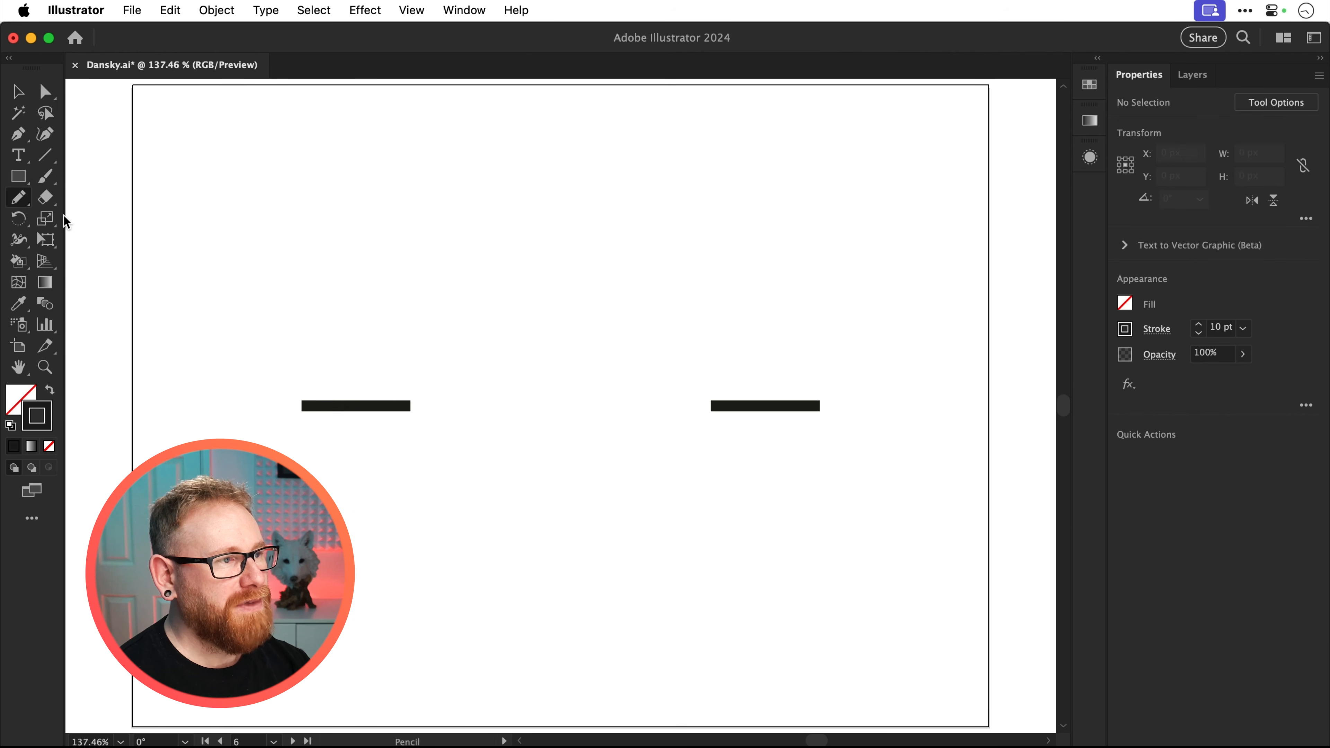
pyautogui.doubleClick(25, 199)
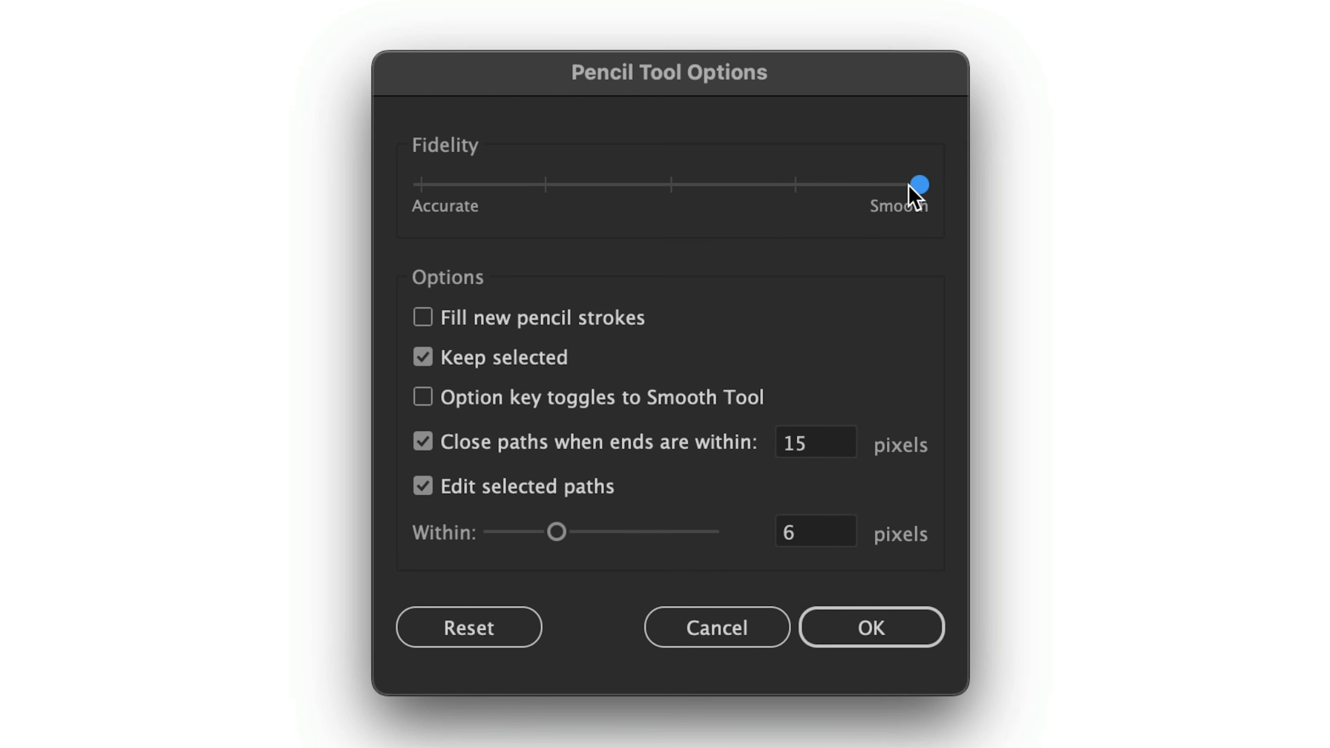
pyautogui.moveTo(805, 352)
pyautogui.mouseDown()
pyautogui.moveTo(587, 353)
pyautogui.moveTo(667, 355)
pyautogui.mouseUp()
pyautogui.moveTo(657, 188); pyautogui.dragTo(905, 195)
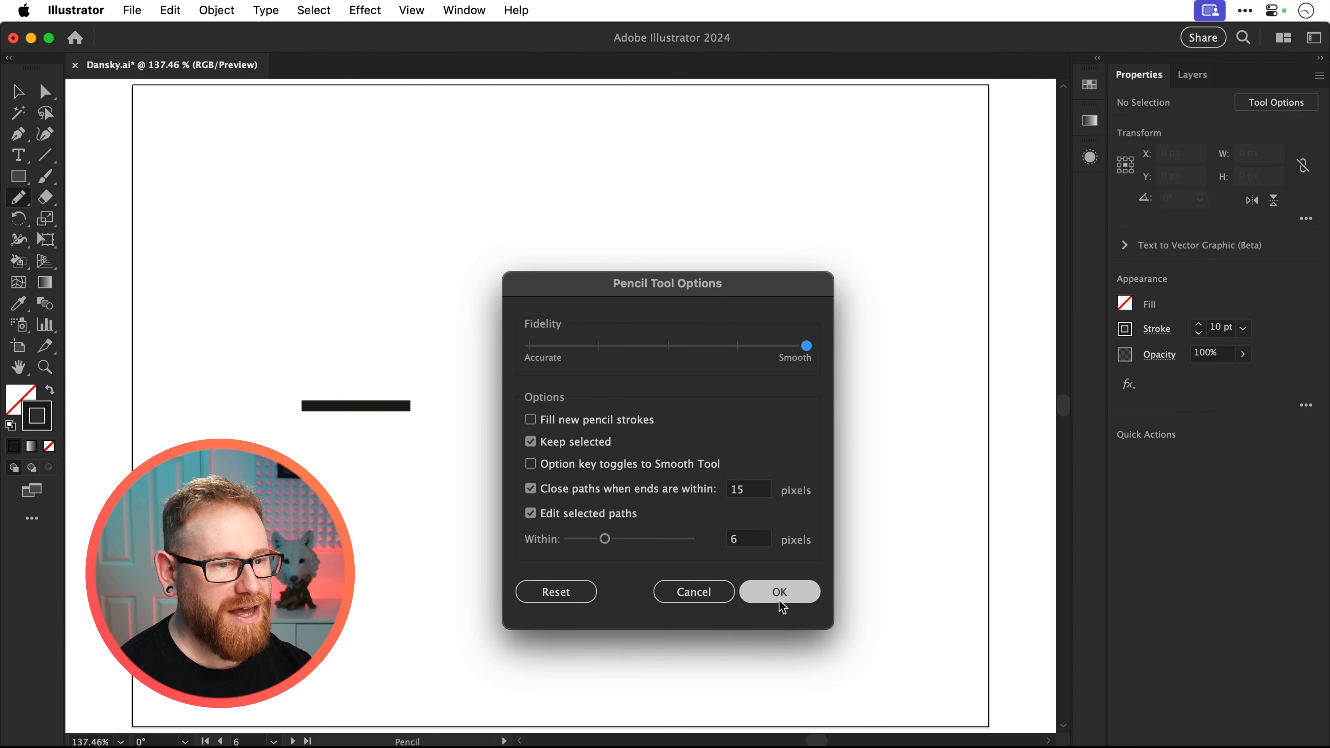
pyautogui.click(780, 592)
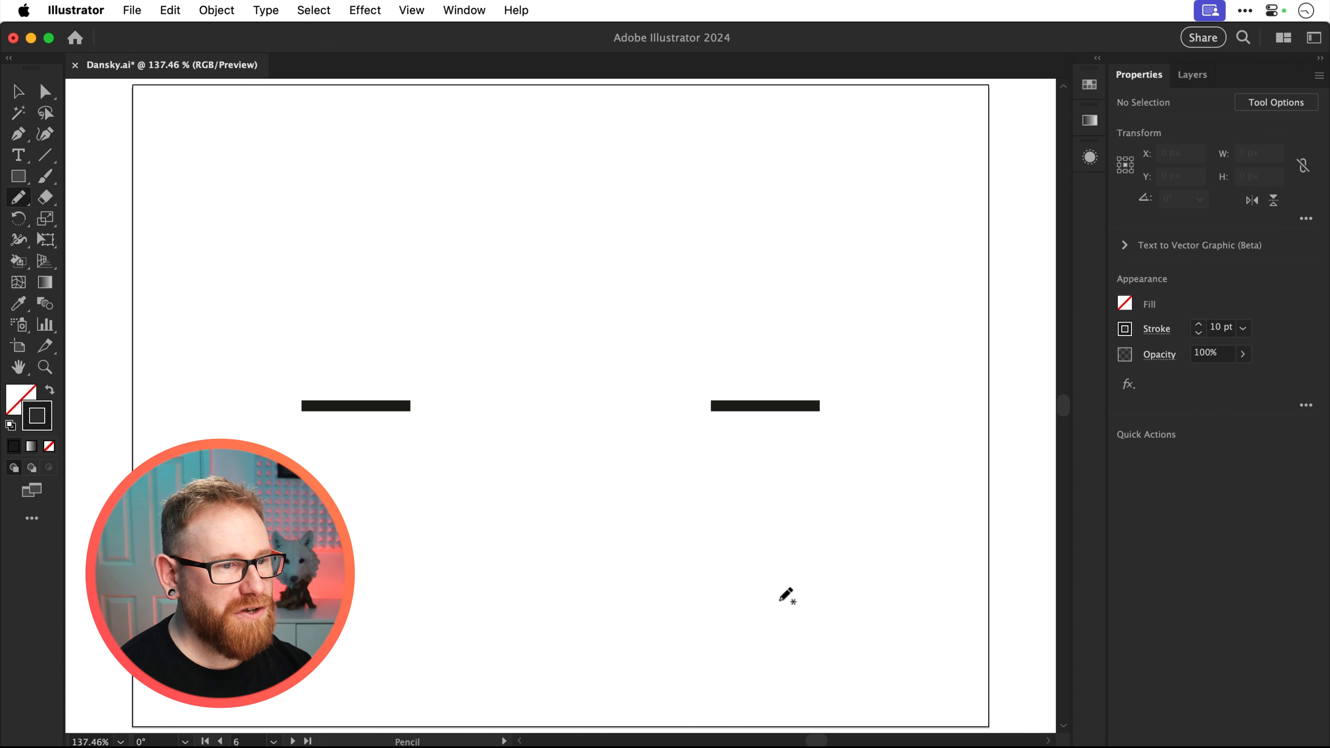
# Select both short black lines and switch to the Pencil tool
pyautogui.press('v')
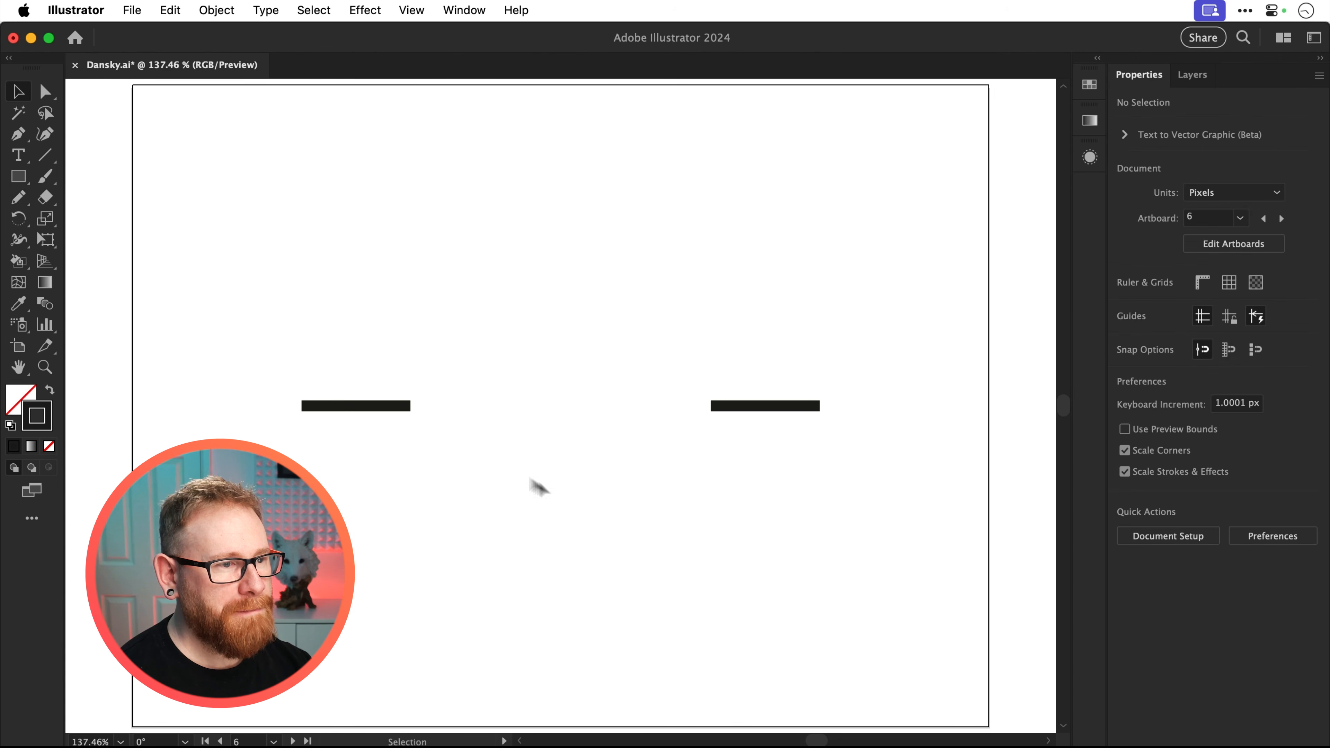
pyautogui.moveTo(356, 365); pyautogui.dragTo(768, 472)
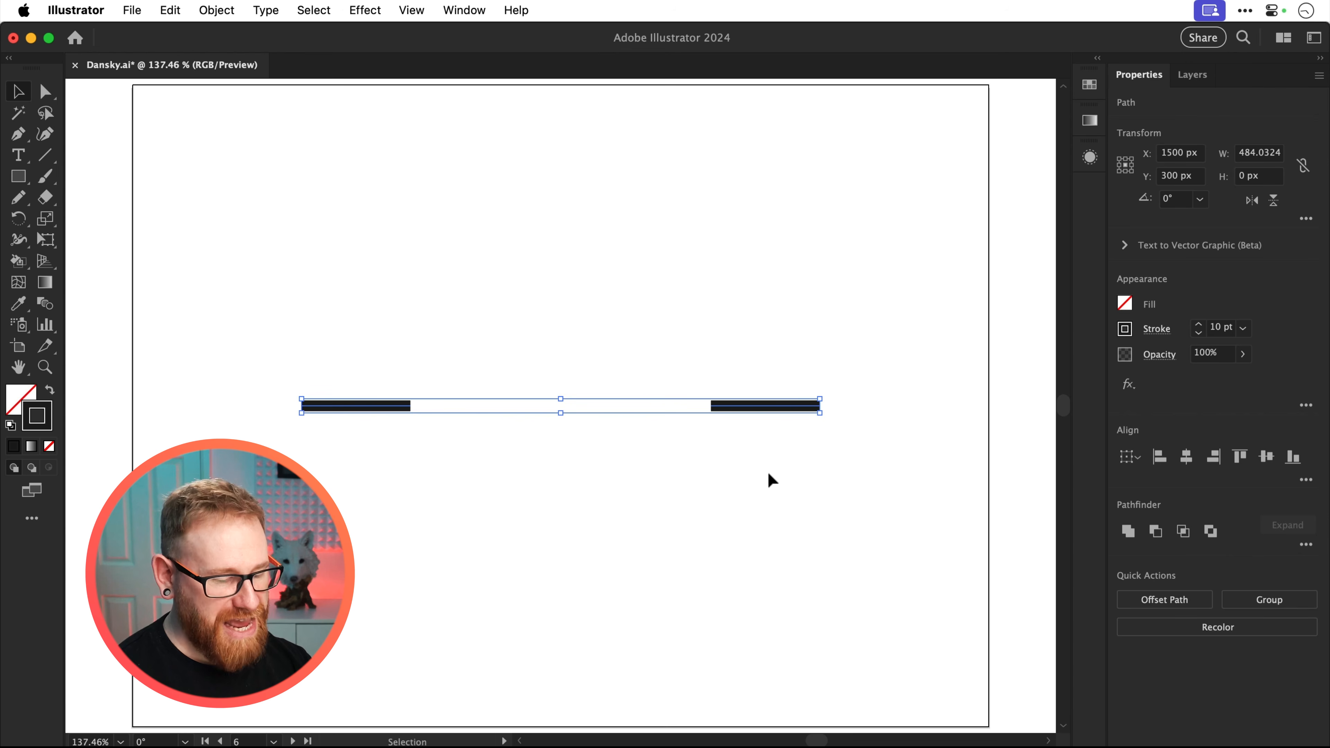
pyautogui.press('n')
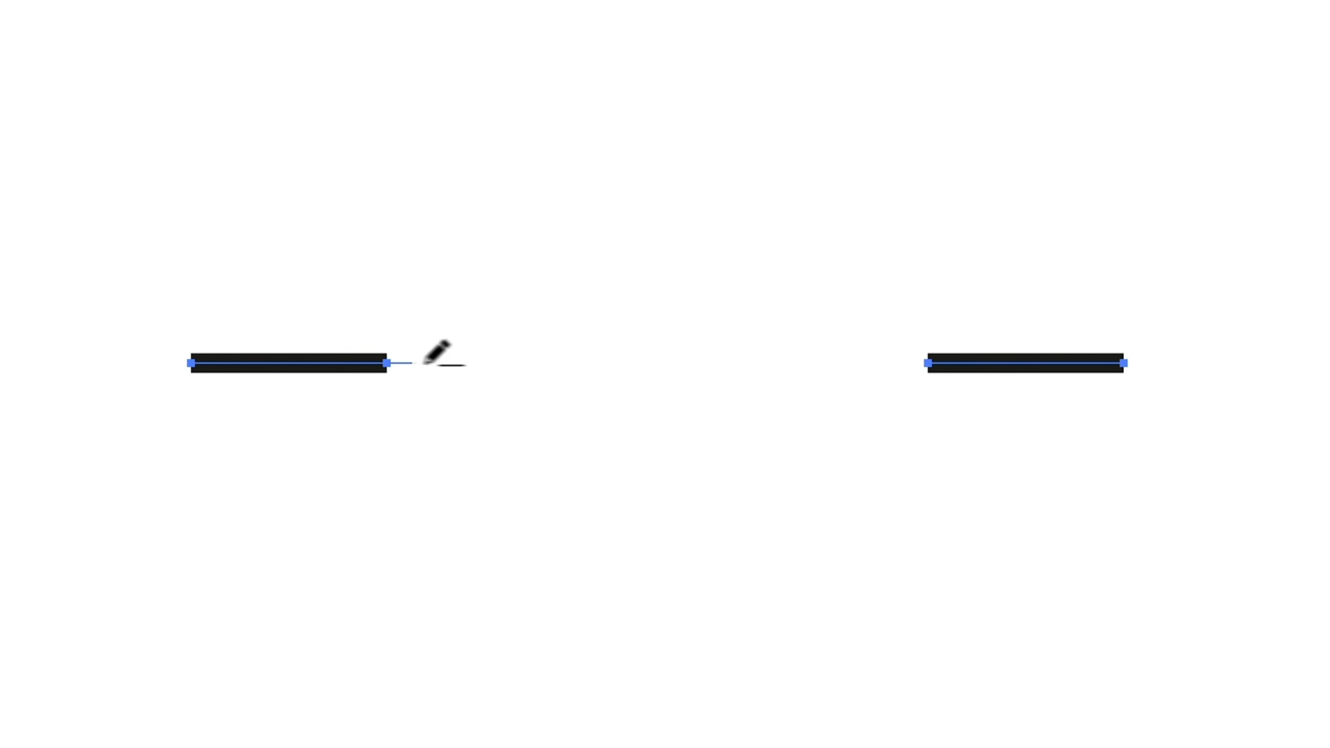
# Try bridging the gap between the two lines with a straight Pencil stroke, and undo it
pyautogui.moveTo(423, 363); pyautogui.dragTo(938, 368)
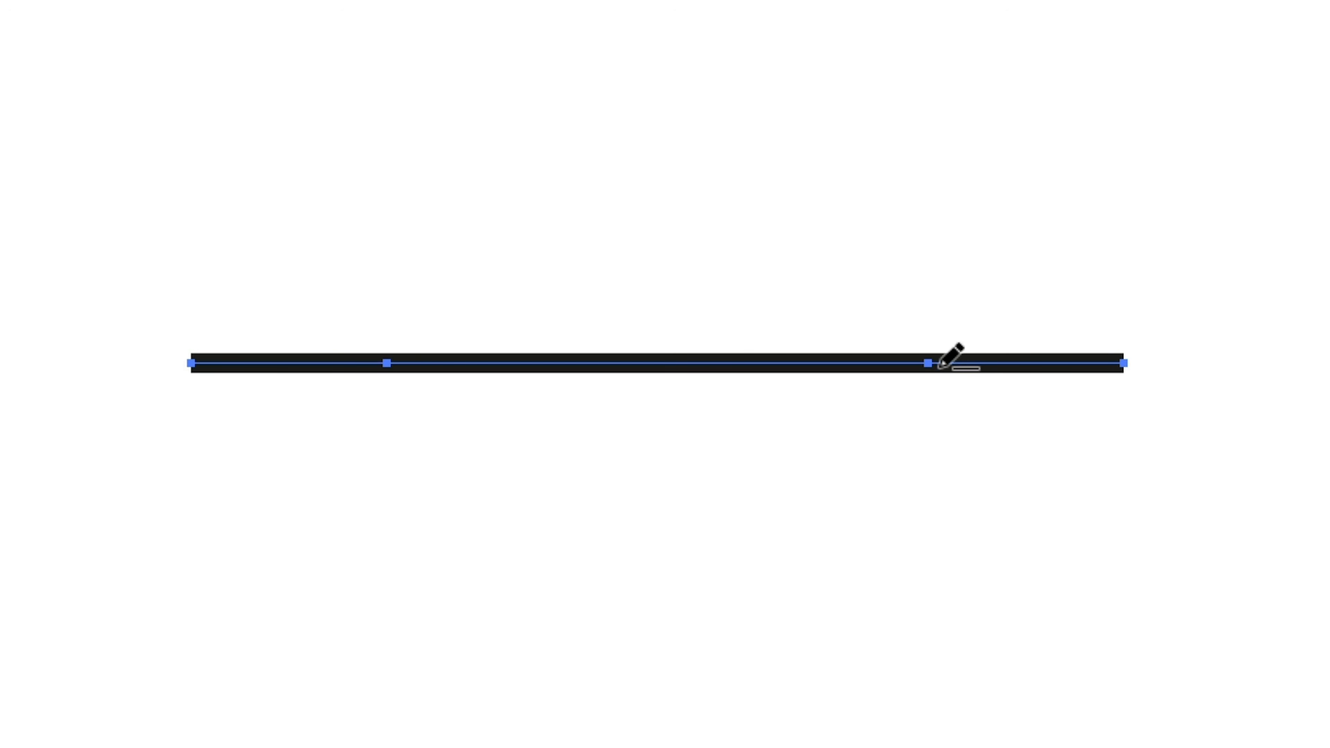
pyautogui.hotkey('ctrl', 'z')
pyautogui.hotkey('ctrl', 'z')
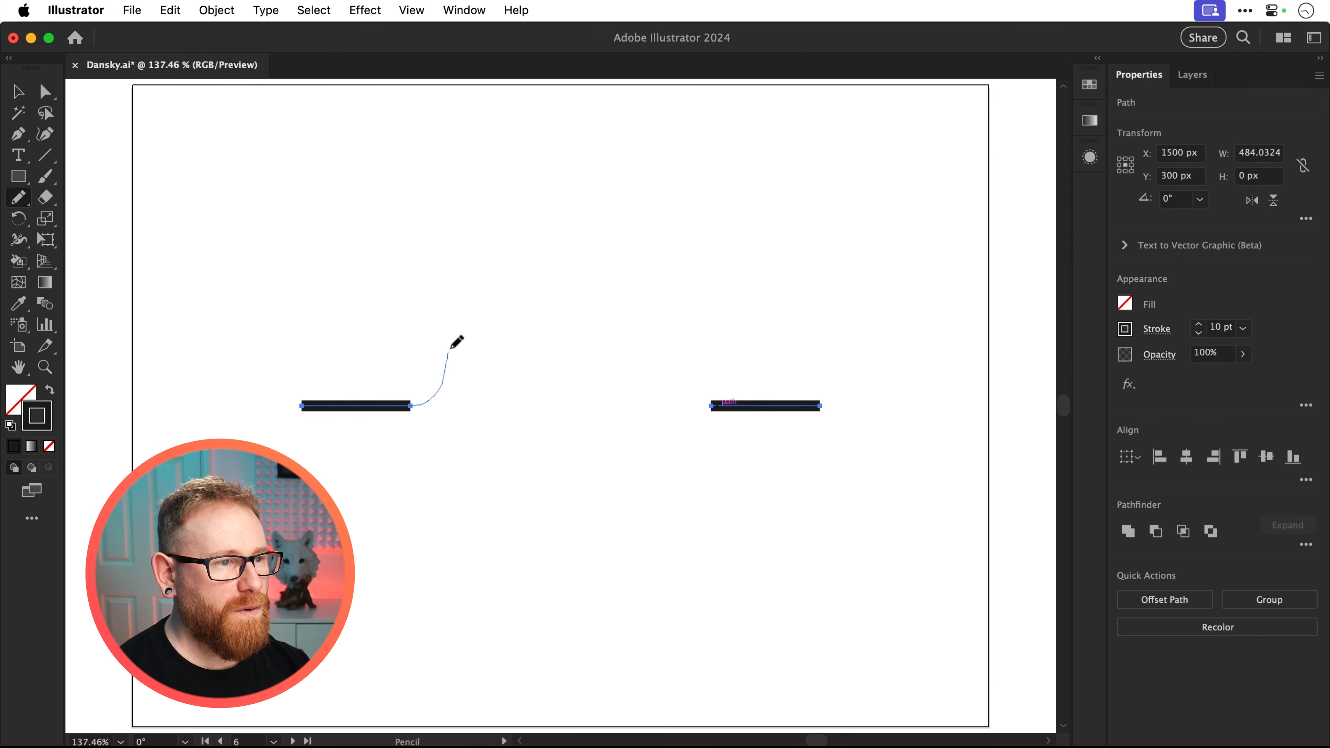
# Connect the two lines with a freehand wavy Pencil path of two peaks and two troughs, about 199 px high
pyautogui.moveTo(491, 477)
pyautogui.mouseDown()
pyautogui.moveTo(522, 488)
pyautogui.moveTo(556, 399)
pyautogui.mouseUp()
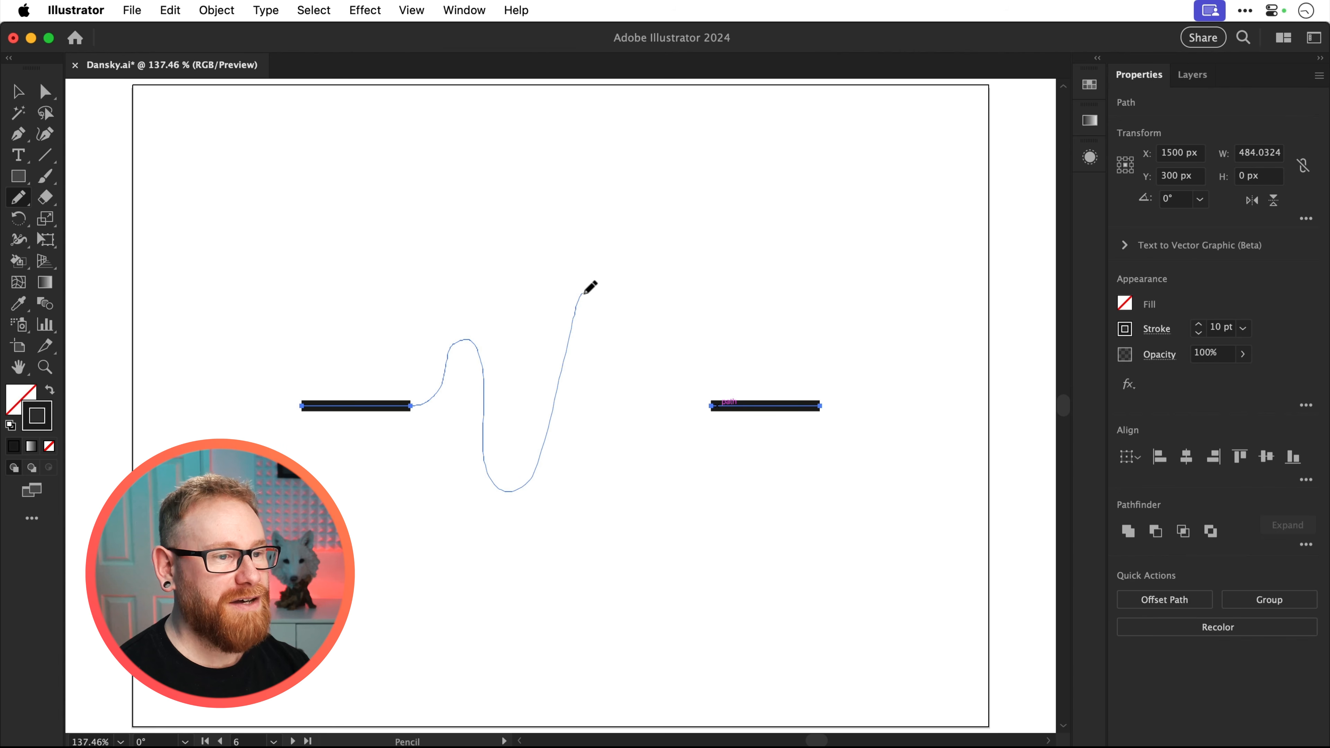
pyautogui.moveTo(585, 292)
pyautogui.mouseDown()
pyautogui.moveTo(629, 509)
pyautogui.moveTo(656, 504)
pyautogui.moveTo(693, 418)
pyautogui.mouseUp()
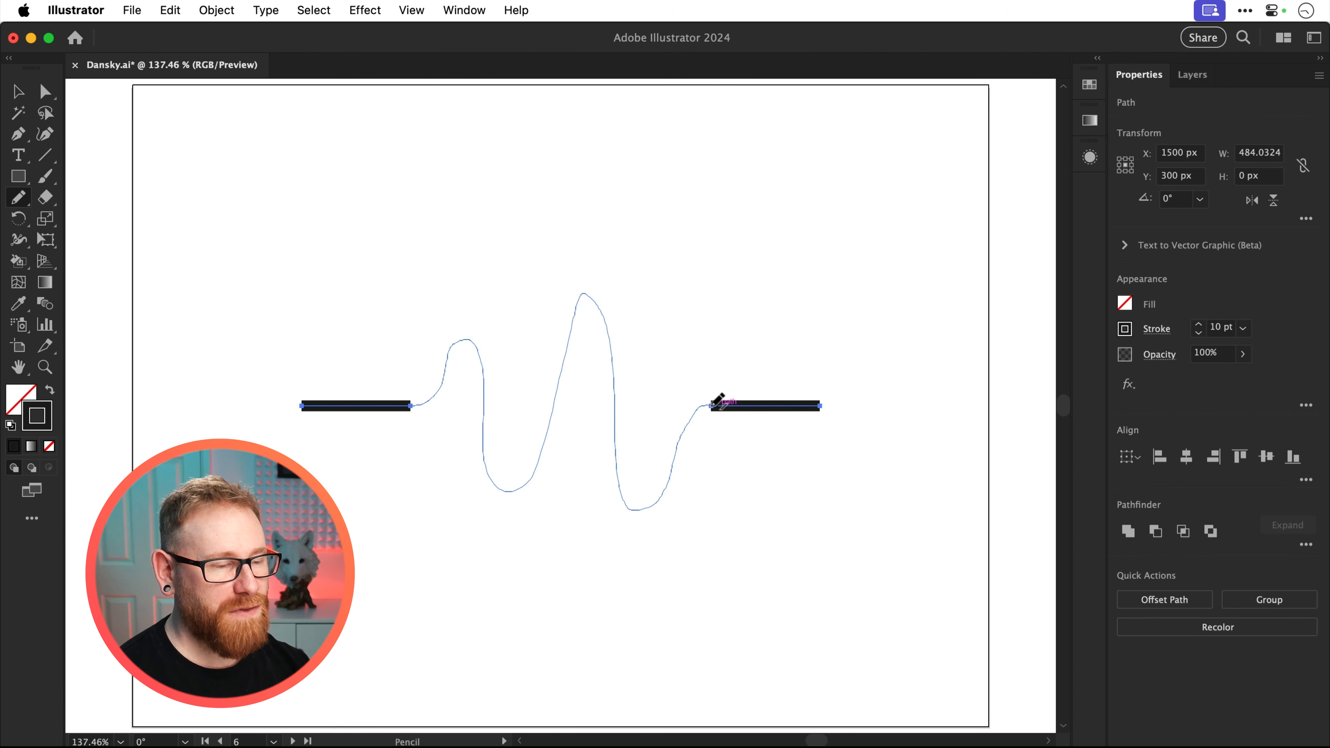
pyautogui.moveTo(713, 405); pyautogui.dragTo(716, 405)
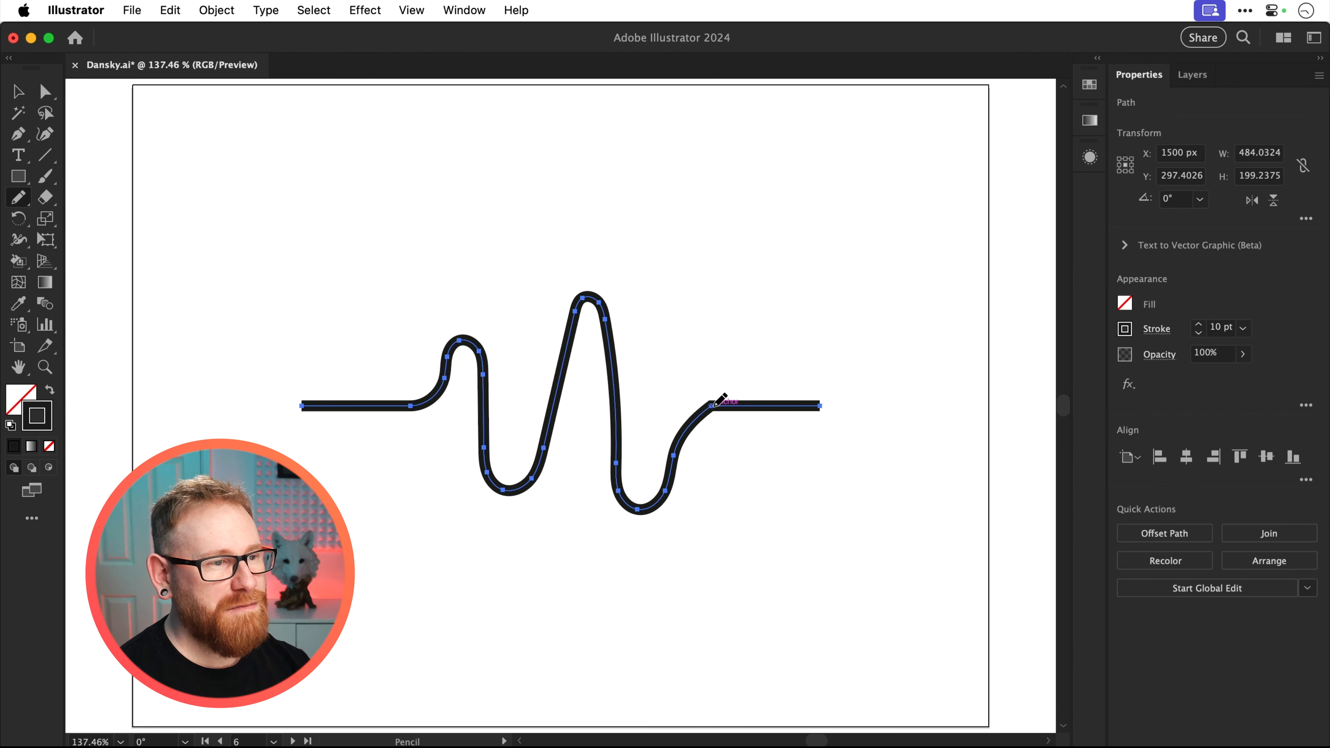
# Select the anchor points of the wavy path and even out its peaks and troughs with the Smooth command
pyautogui.press('a')
pyautogui.moveTo(355, 248); pyautogui.dragTo(715, 568)
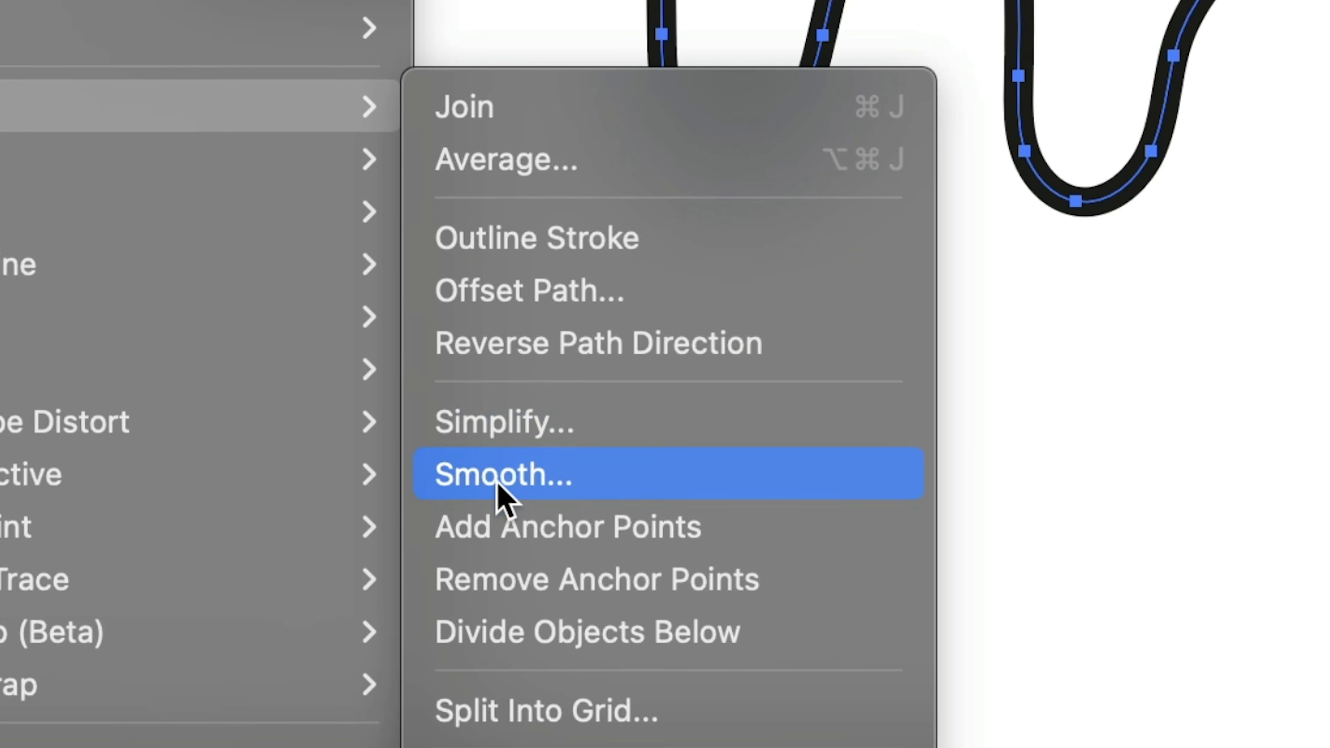
pyautogui.click(499, 494)
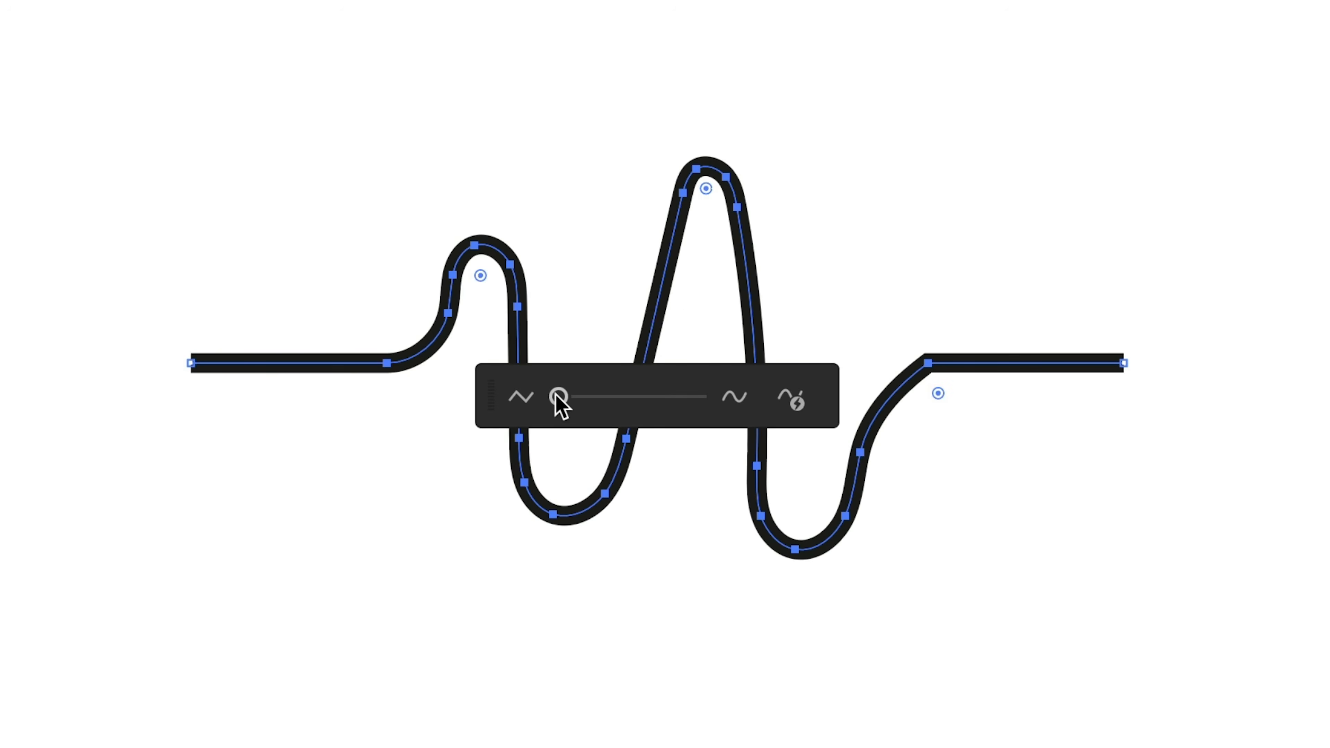
pyautogui.moveTo(558, 397)
pyautogui.mouseDown()
pyautogui.moveTo(666, 393)
pyautogui.moveTo(561, 416)
pyautogui.moveTo(573, 415)
pyautogui.mouseUp()
pyautogui.press('v')
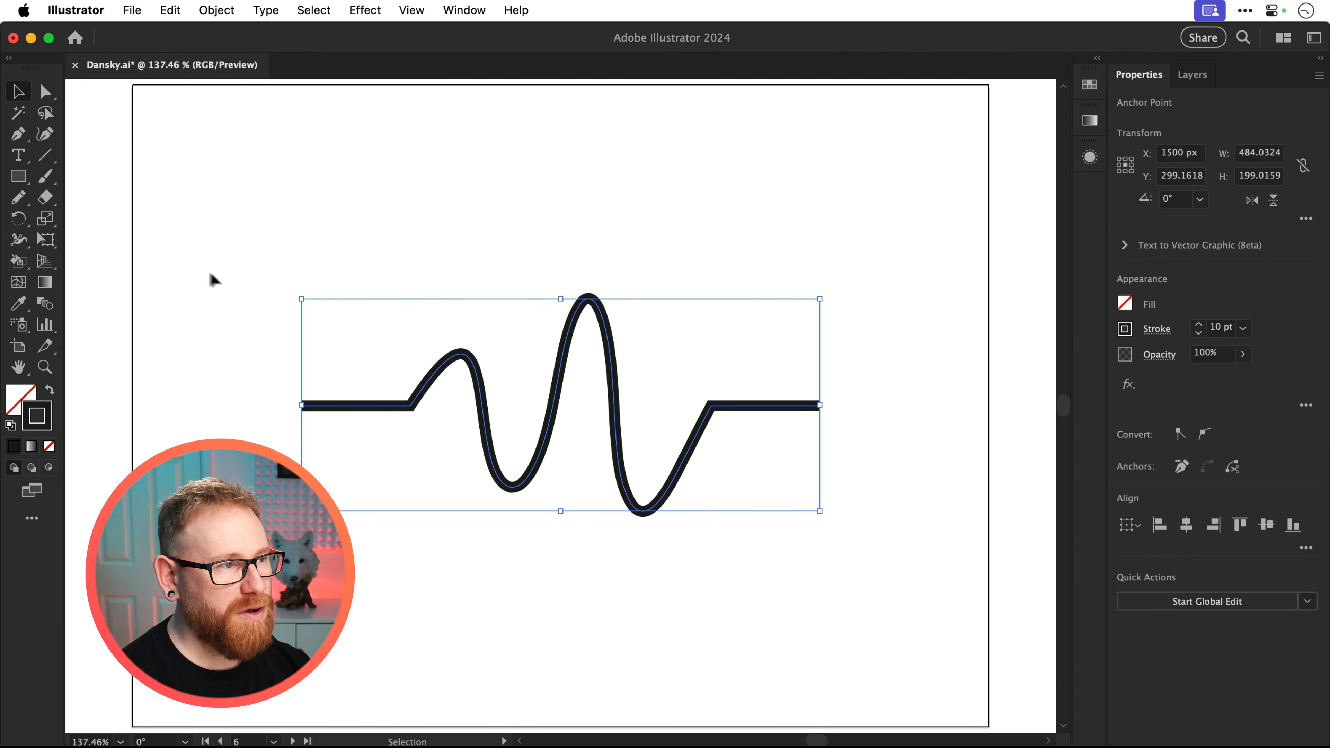
# Round the corners where the wave meets the two straight end segments by brushing over them with the Smooth tool
pyautogui.click(18, 197)
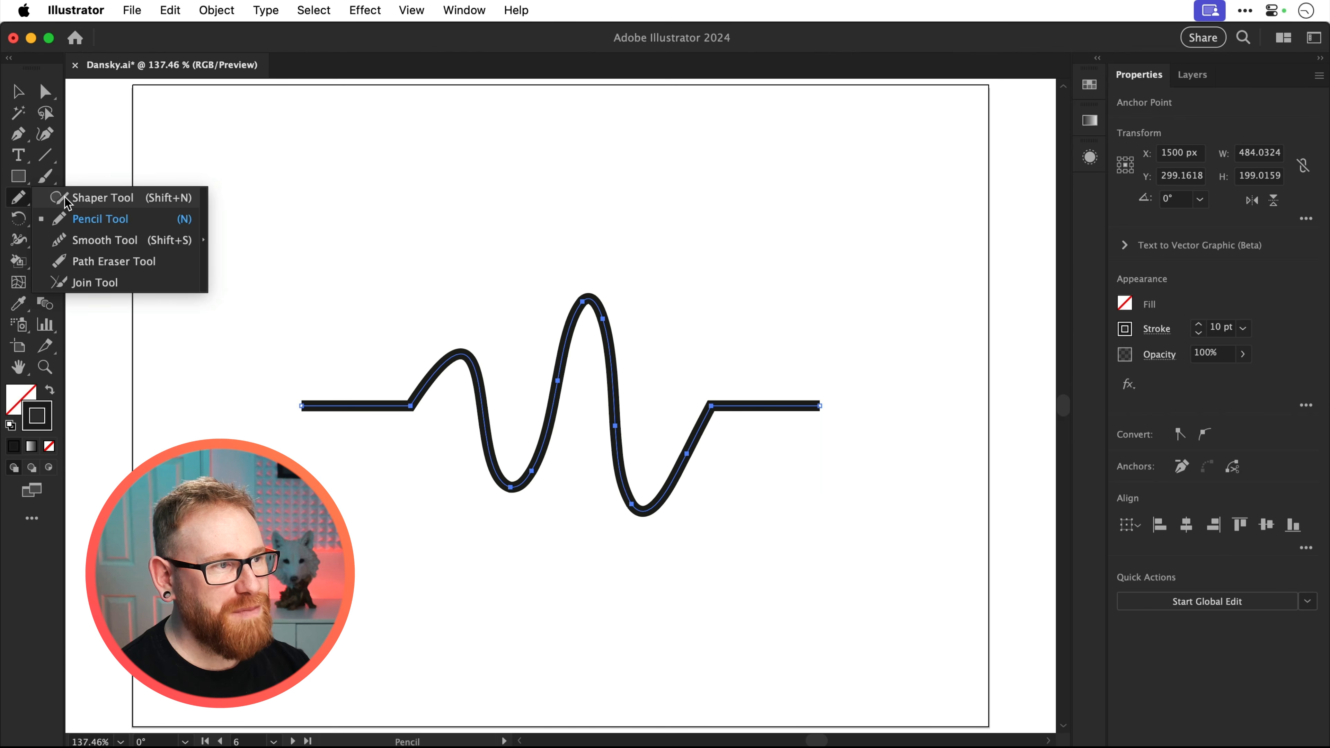
pyautogui.click(65, 238)
pyautogui.moveTo(359, 405)
pyautogui.mouseDown()
pyautogui.moveTo(432, 378)
pyautogui.moveTo(395, 406)
pyautogui.mouseUp()
pyautogui.moveTo(359, 362)
pyautogui.mouseDown()
pyautogui.moveTo(416, 317)
pyautogui.moveTo(353, 359)
pyautogui.moveTo(259, 362)
pyautogui.moveTo(376, 354)
pyautogui.moveTo(237, 371)
pyautogui.moveTo(341, 365)
pyautogui.mouseUp()
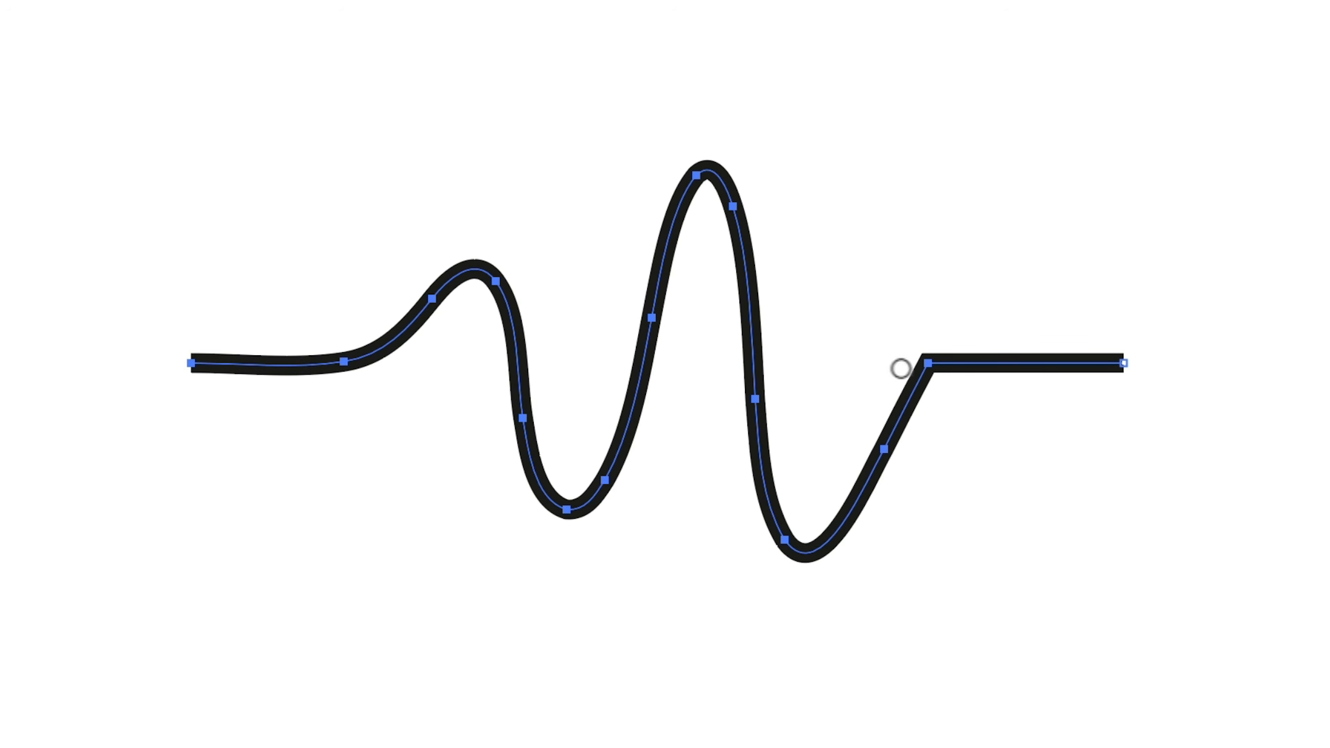
pyautogui.moveTo(903, 368)
pyautogui.mouseDown()
pyautogui.moveTo(1016, 360)
pyautogui.moveTo(956, 372)
pyautogui.moveTo(882, 425)
pyautogui.moveTo(1021, 359)
pyautogui.moveTo(923, 386)
pyautogui.moveTo(1104, 363)
pyautogui.mouseUp()
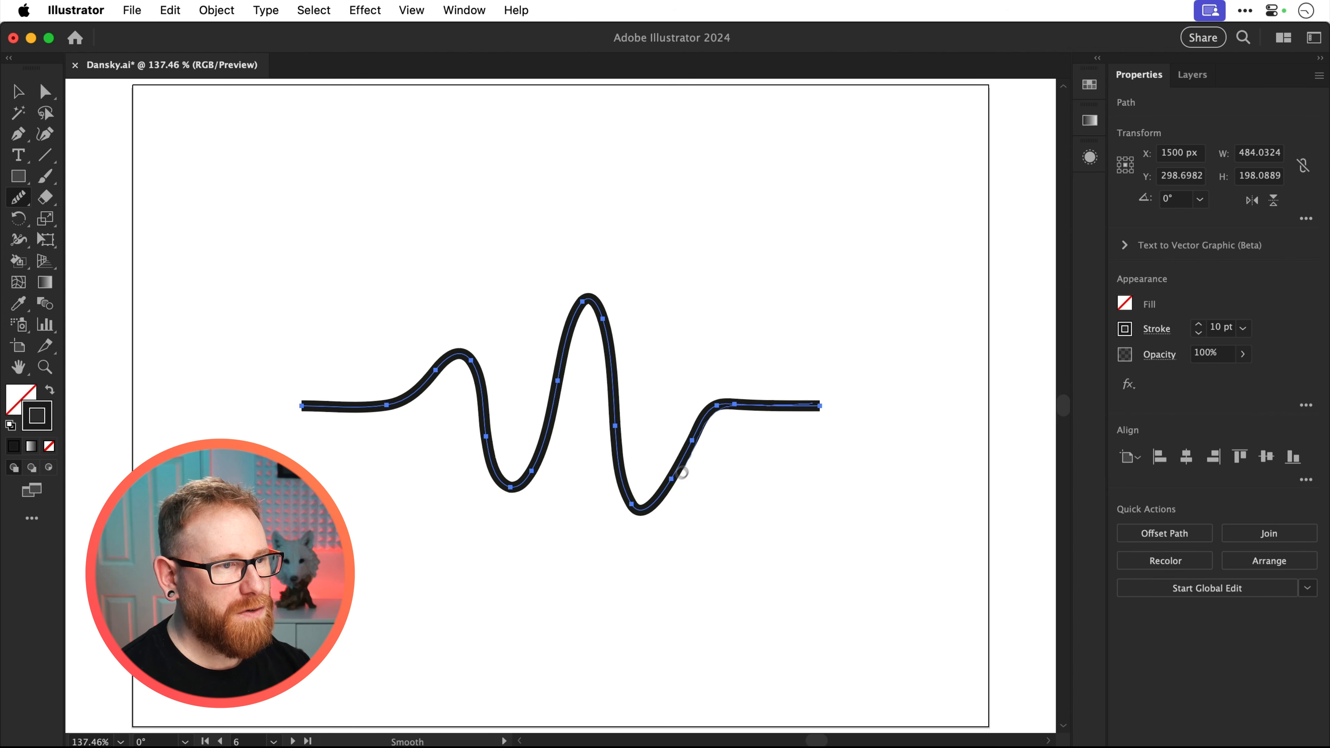
pyautogui.moveTo(683, 472)
pyautogui.mouseDown()
pyautogui.moveTo(618, 488)
pyautogui.moveTo(655, 498)
pyautogui.moveTo(618, 490)
pyautogui.moveTo(686, 435)
pyautogui.moveTo(647, 504)
pyautogui.moveTo(691, 430)
pyautogui.moveTo(649, 501)
pyautogui.mouseUp()
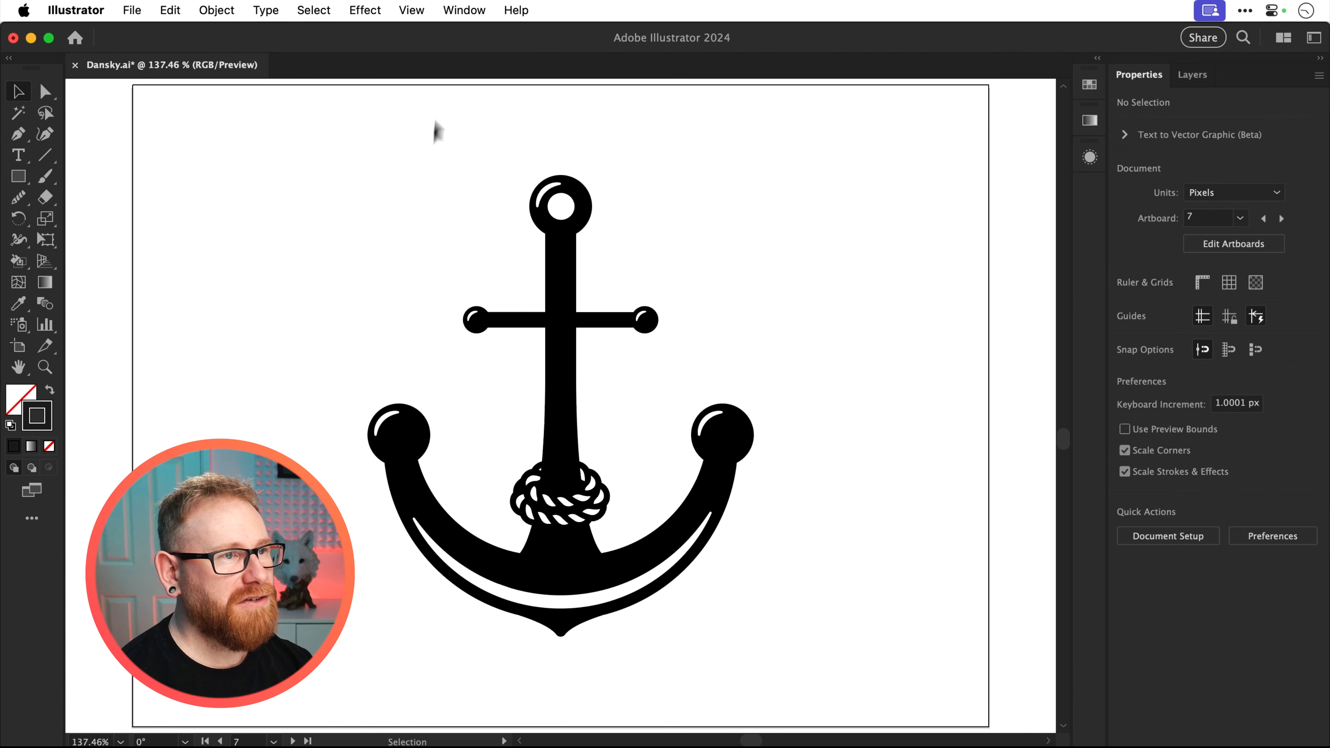
# Open a second window of the document on artboard 7 and tile both windows side by side
pyautogui.click(463, 10)
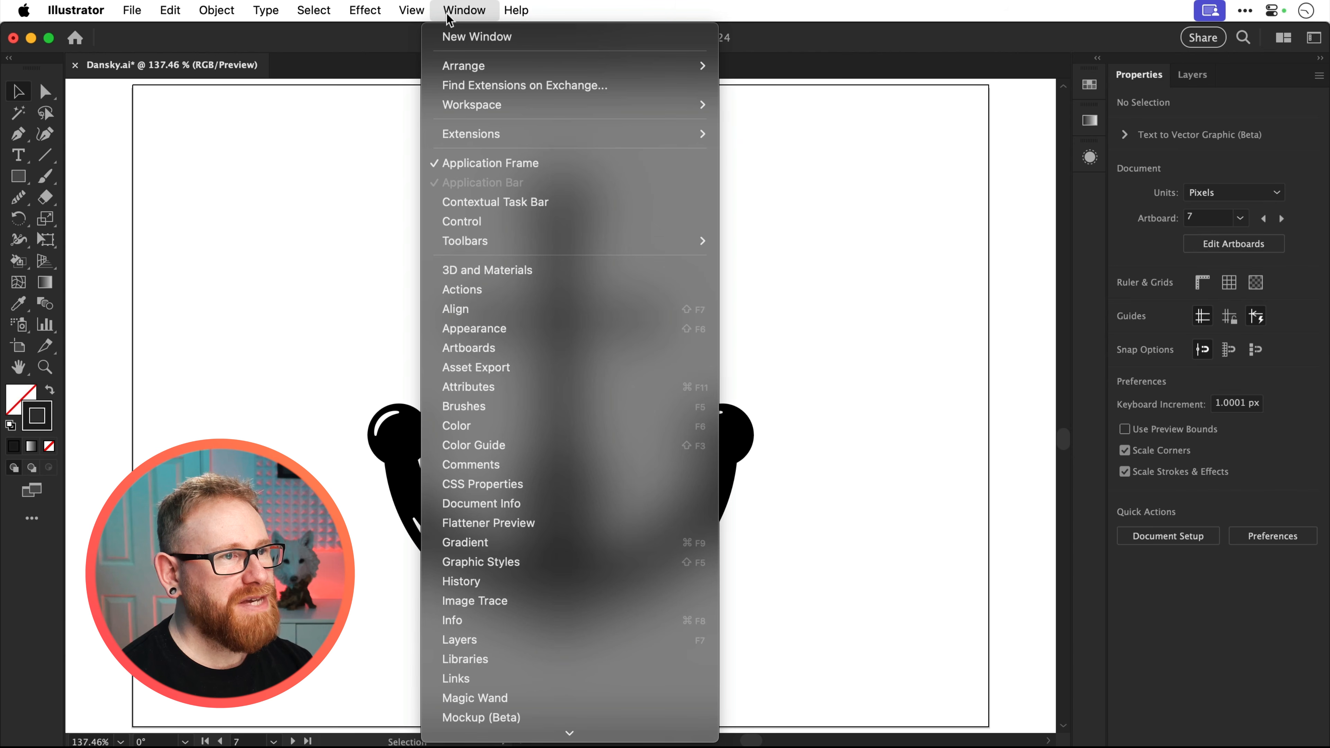
pyautogui.click(450, 38)
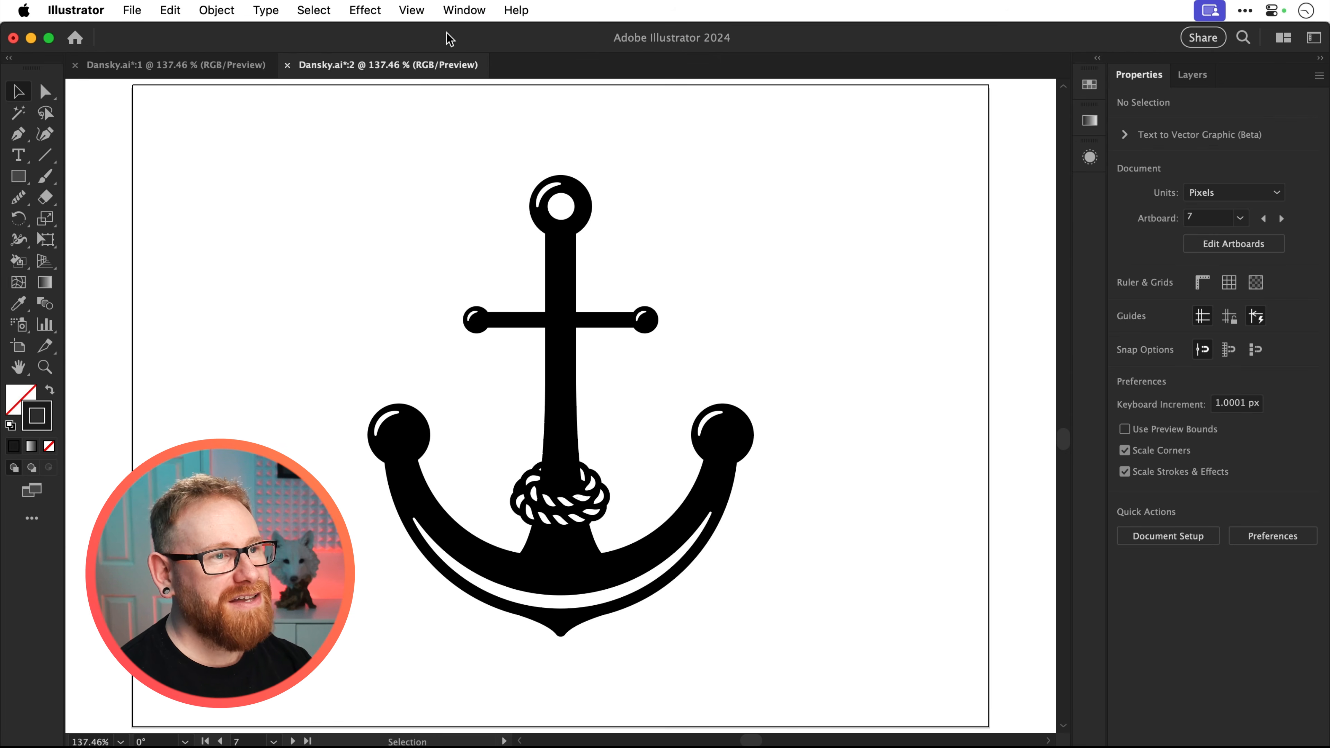
pyautogui.click(461, 12)
pyautogui.moveTo(500, 70)
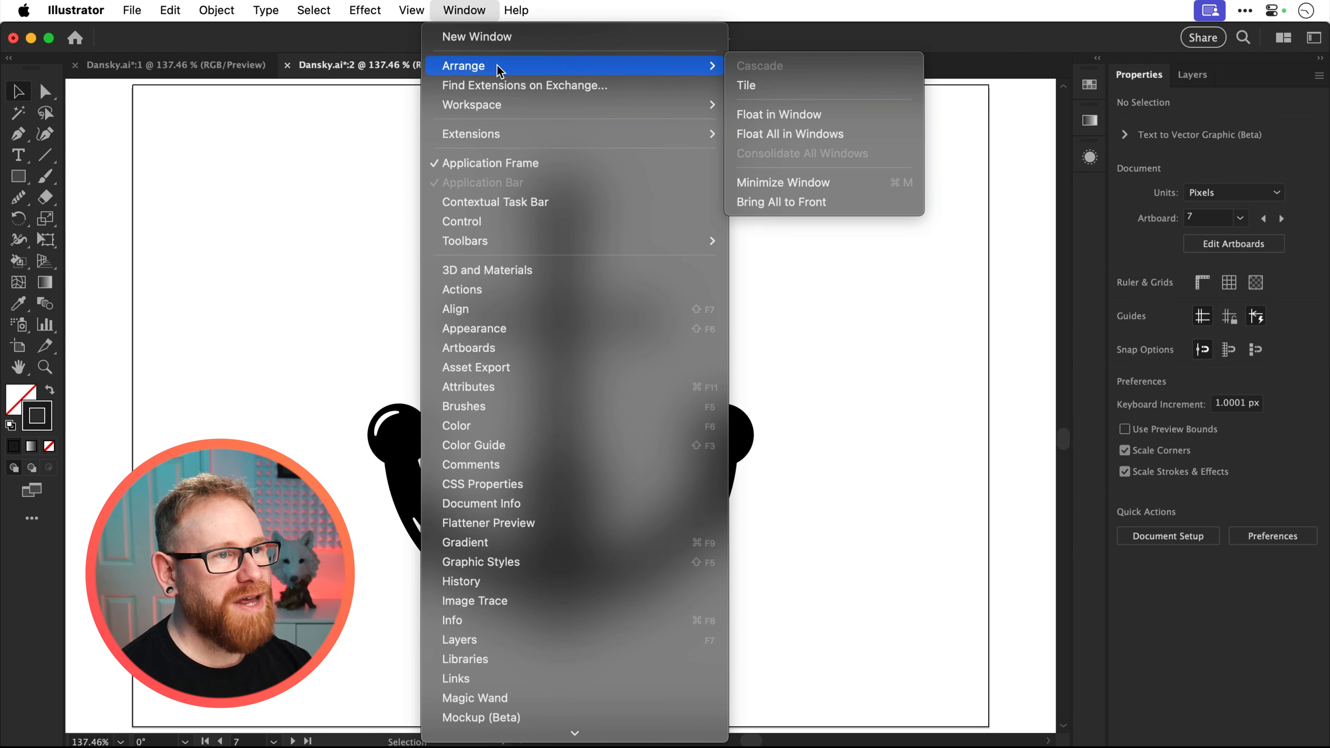
pyautogui.click(751, 90)
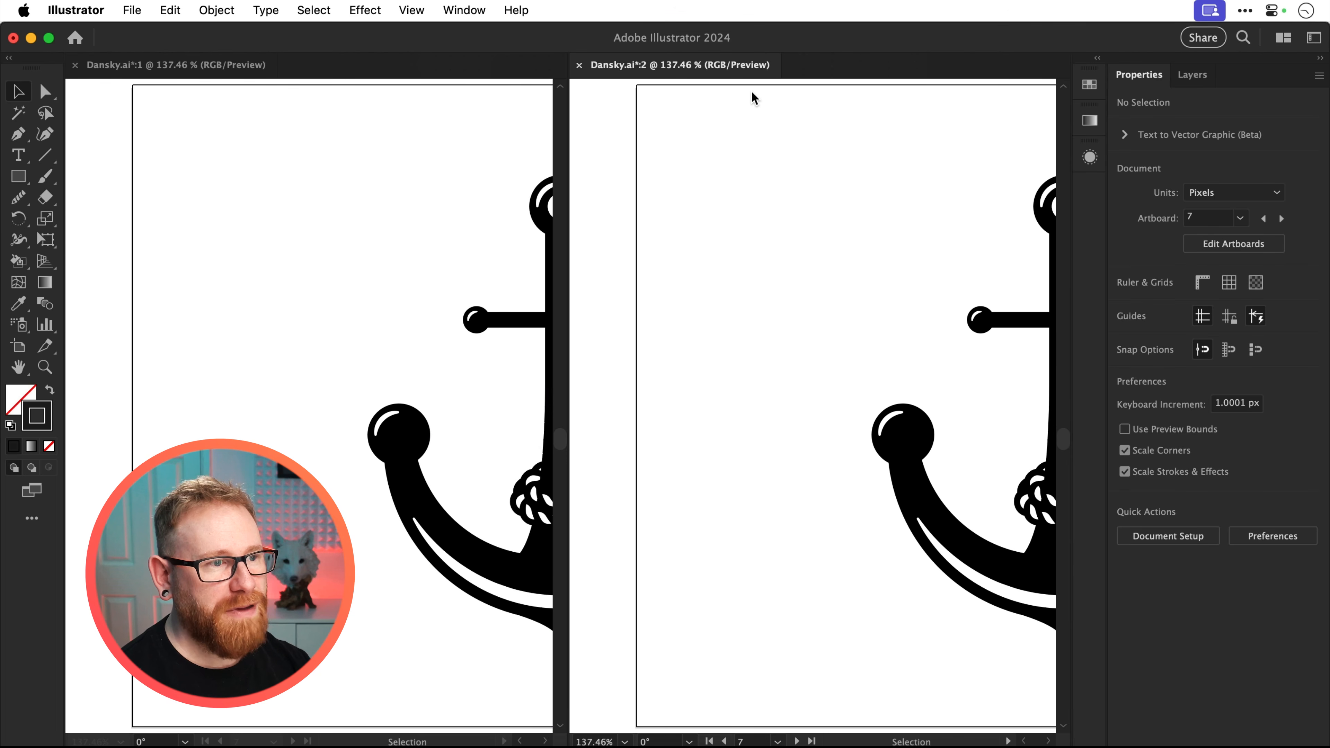
# Fit the whole anchor artboard in the first window and zoom the second window in on the rope knot
pyautogui.click(431, 259)
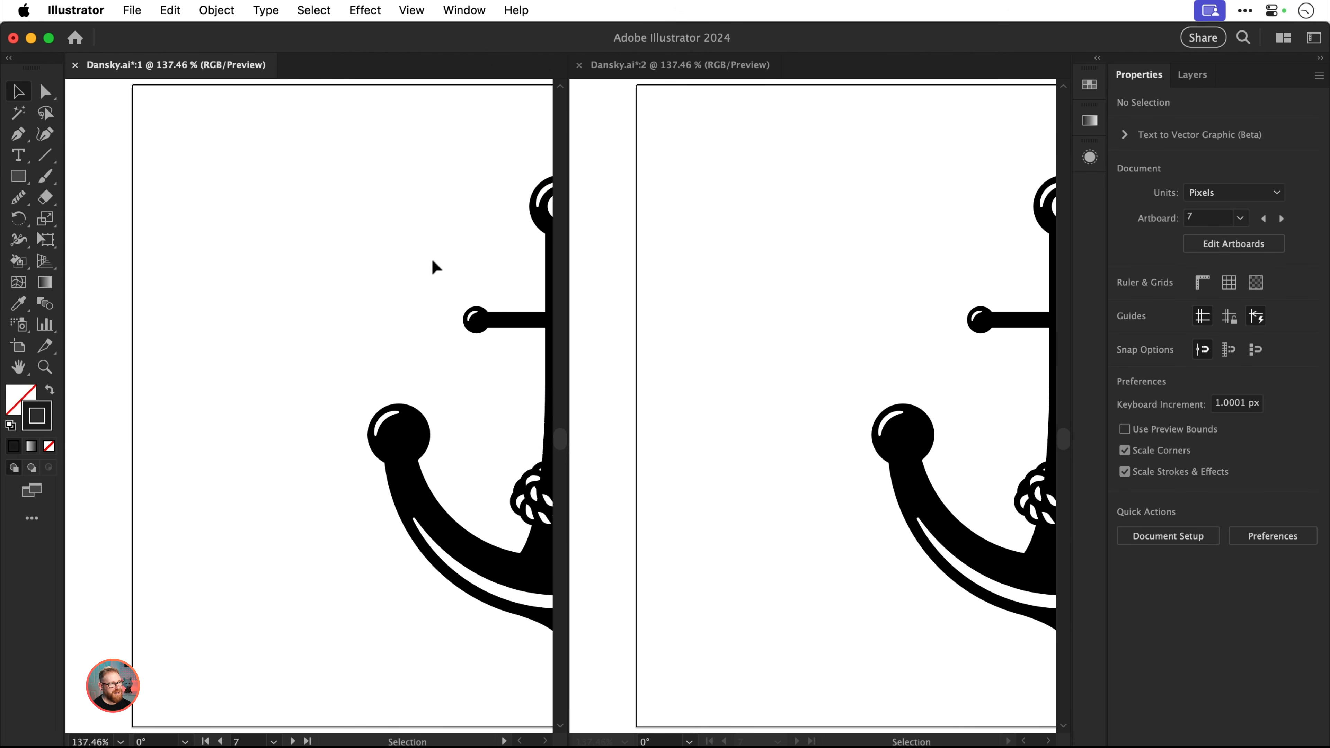
pyautogui.press('super+0')
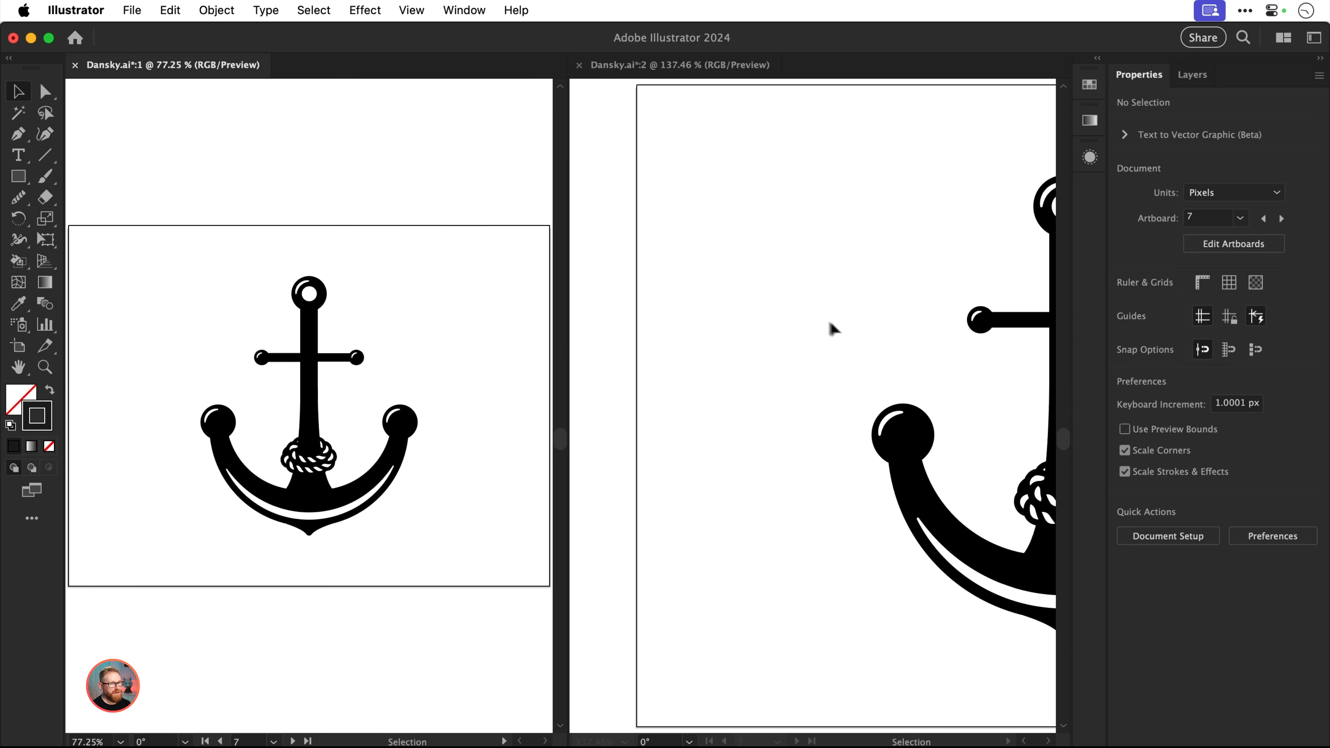
pyautogui.click(845, 328)
pyautogui.moveTo(994, 463); pyautogui.dragTo(1015, 576)
pyautogui.press('z')
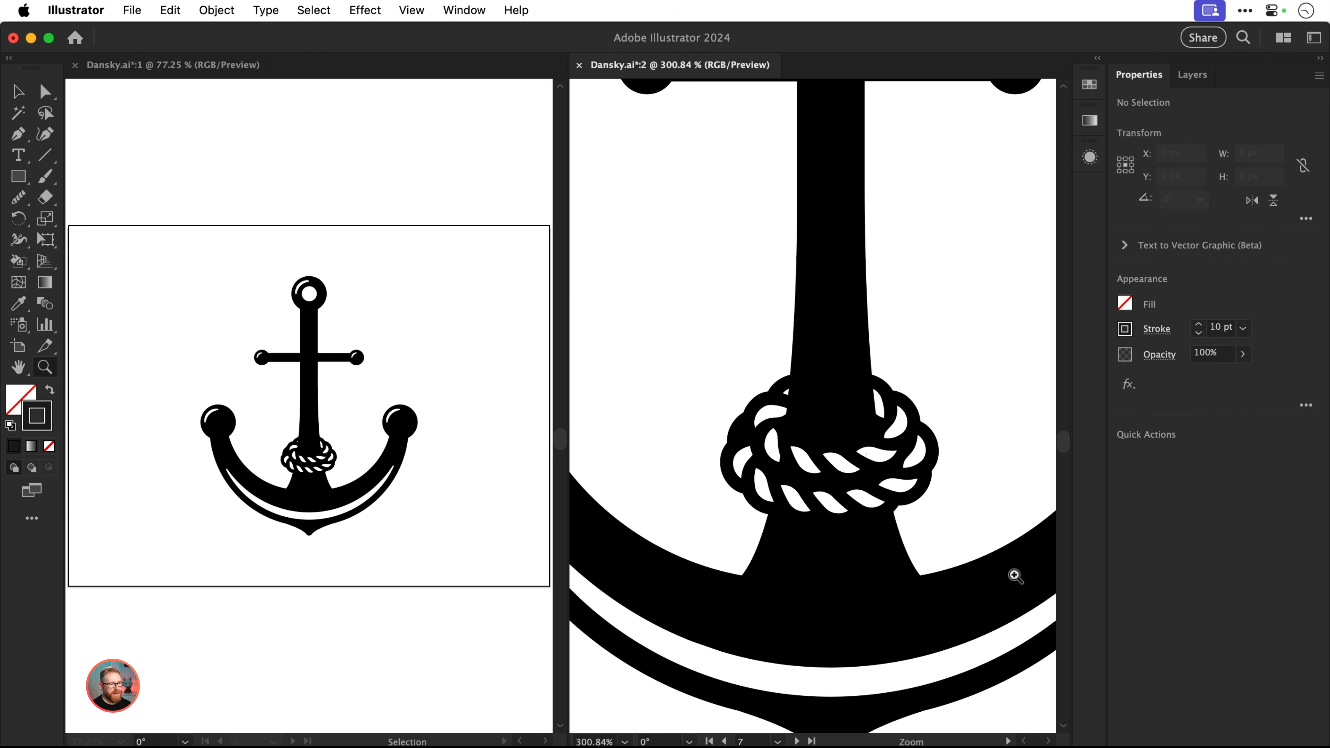
# Select the anchor artwork, switch to the Live Paint Bucket and choose the orange-red swatch as its fill
pyautogui.press('v')
pyautogui.click(831, 437)
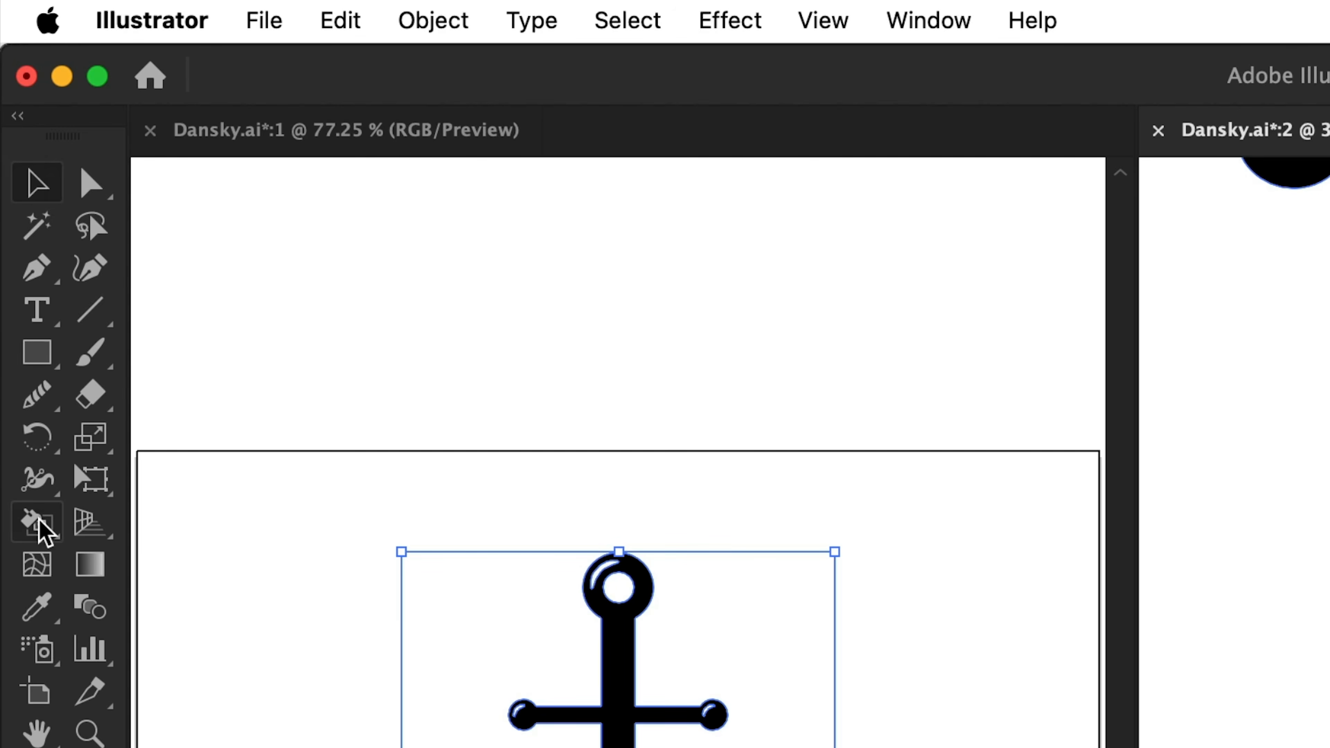
pyautogui.click(19, 261)
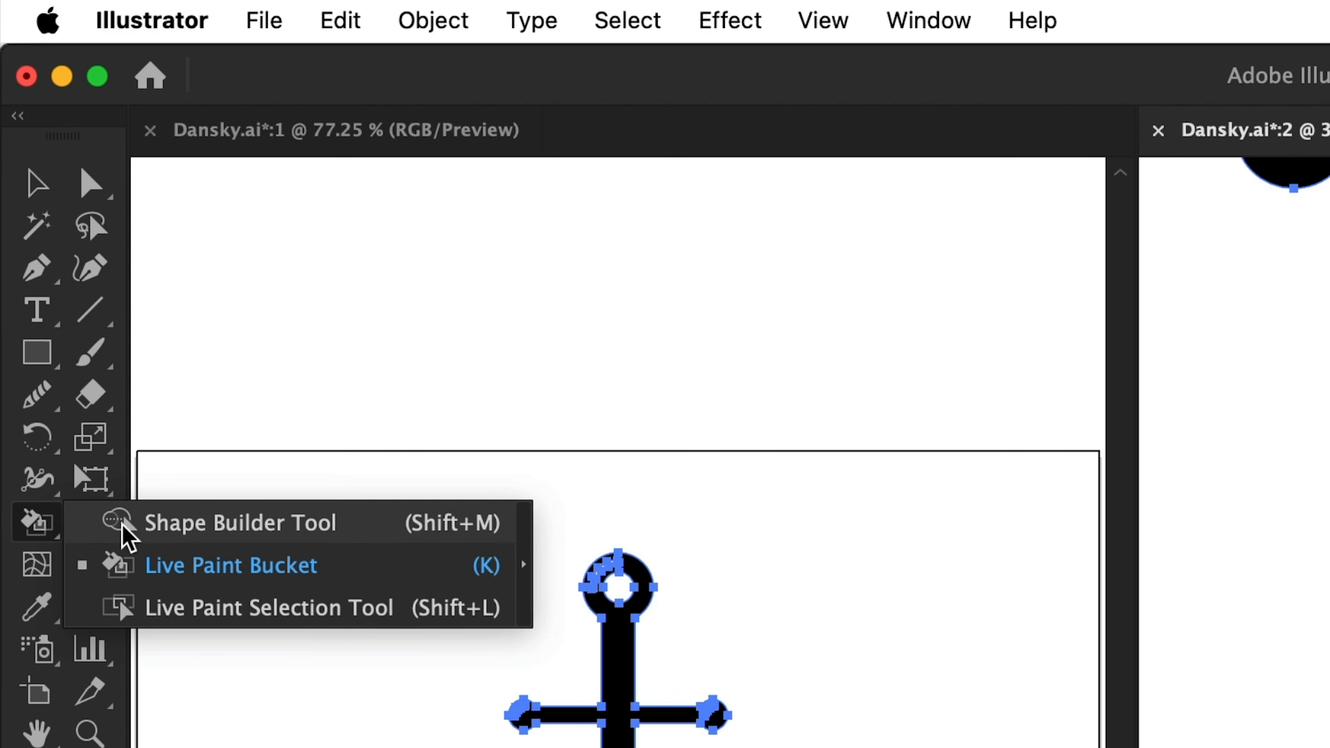
pyautogui.click(121, 565)
pyautogui.click(844, 179)
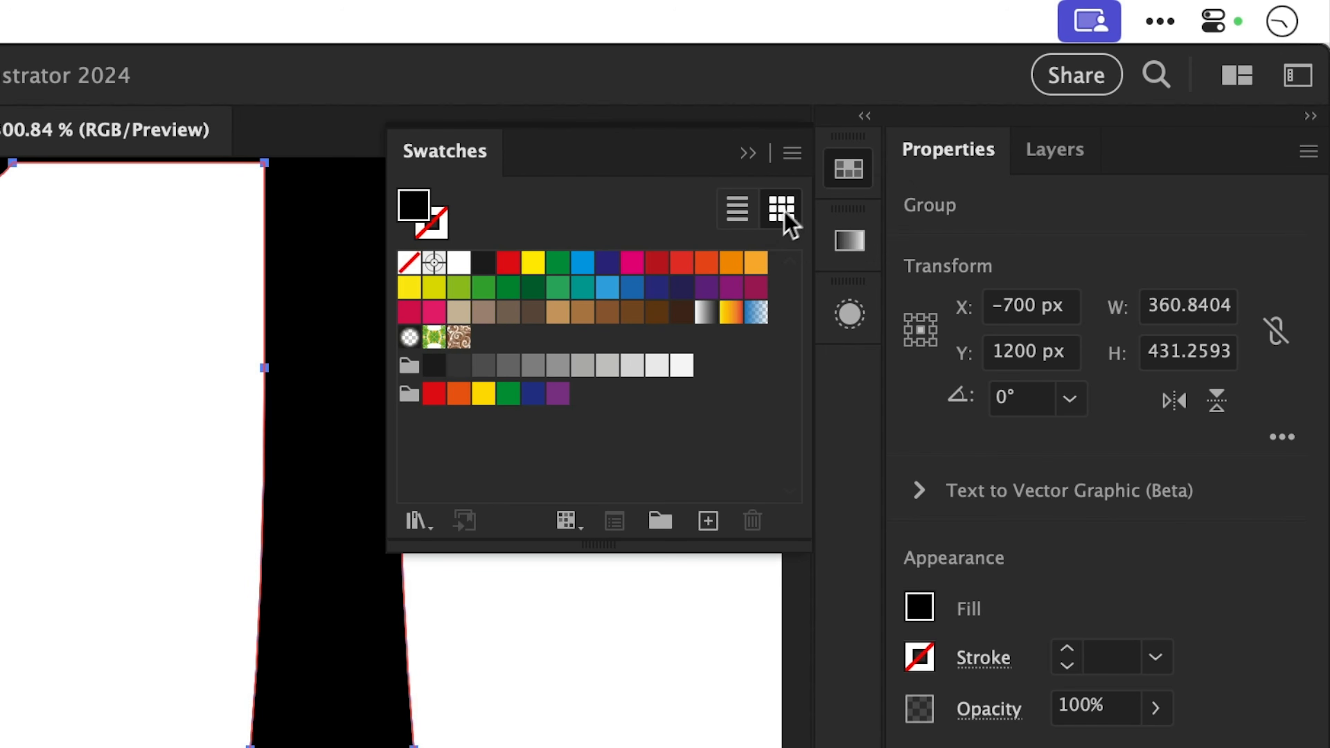
pyautogui.click(707, 263)
pyautogui.click(849, 179)
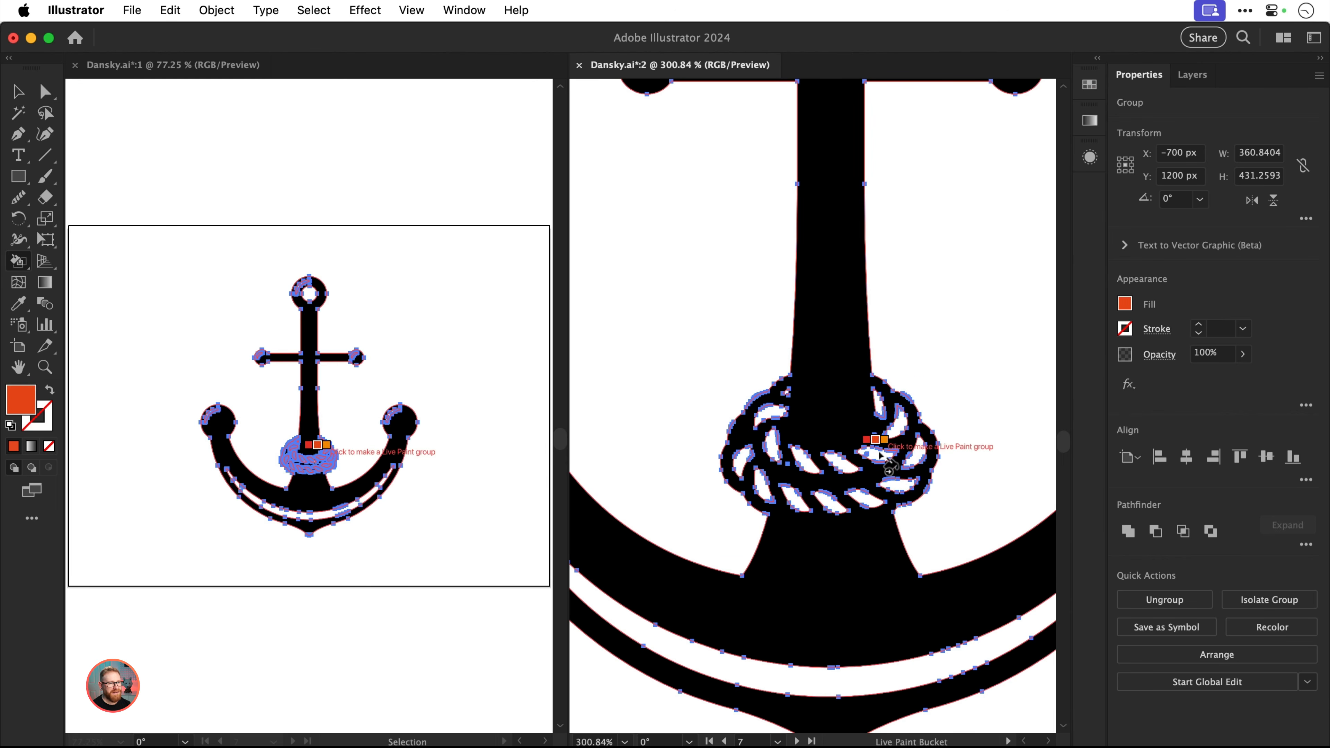
# Turn the anchor into a Live Paint group by filling six white rope segments orange-red, and close the second window
pyautogui.click(878, 454)
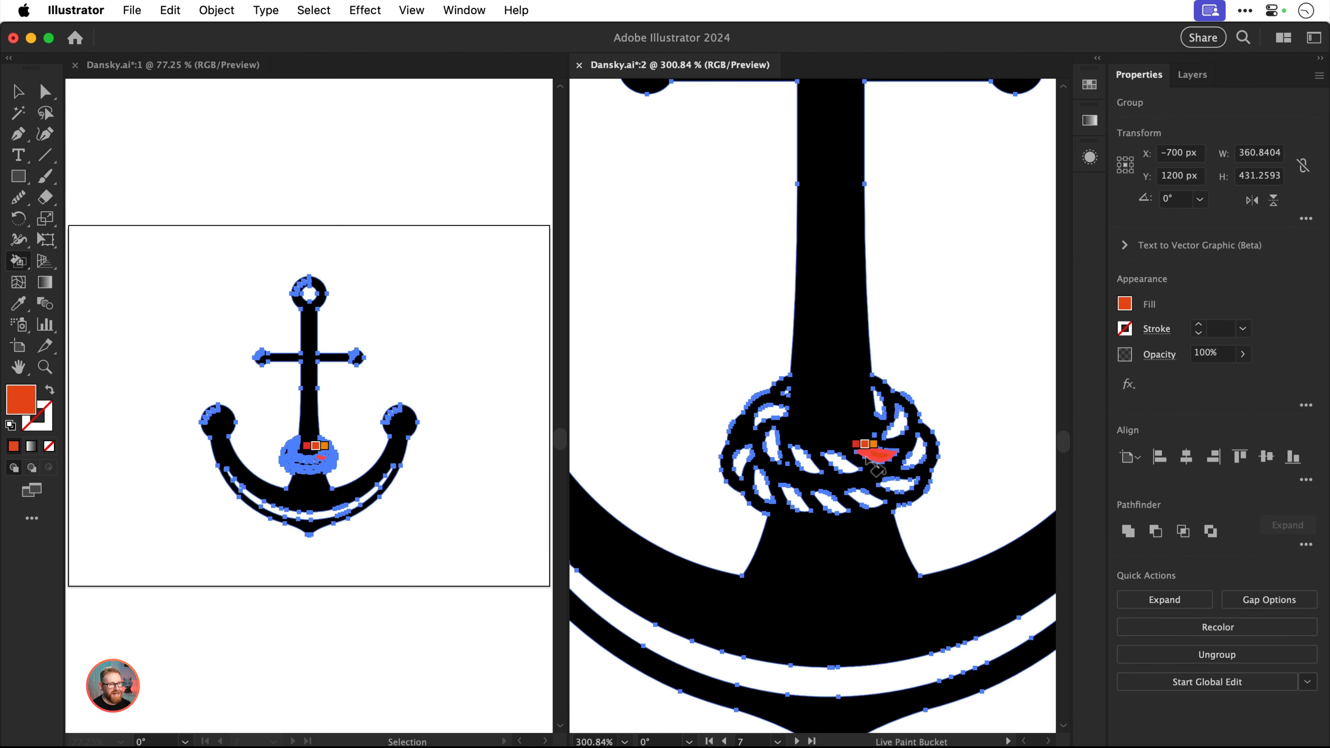
pyautogui.click(805, 465)
pyautogui.click(770, 445)
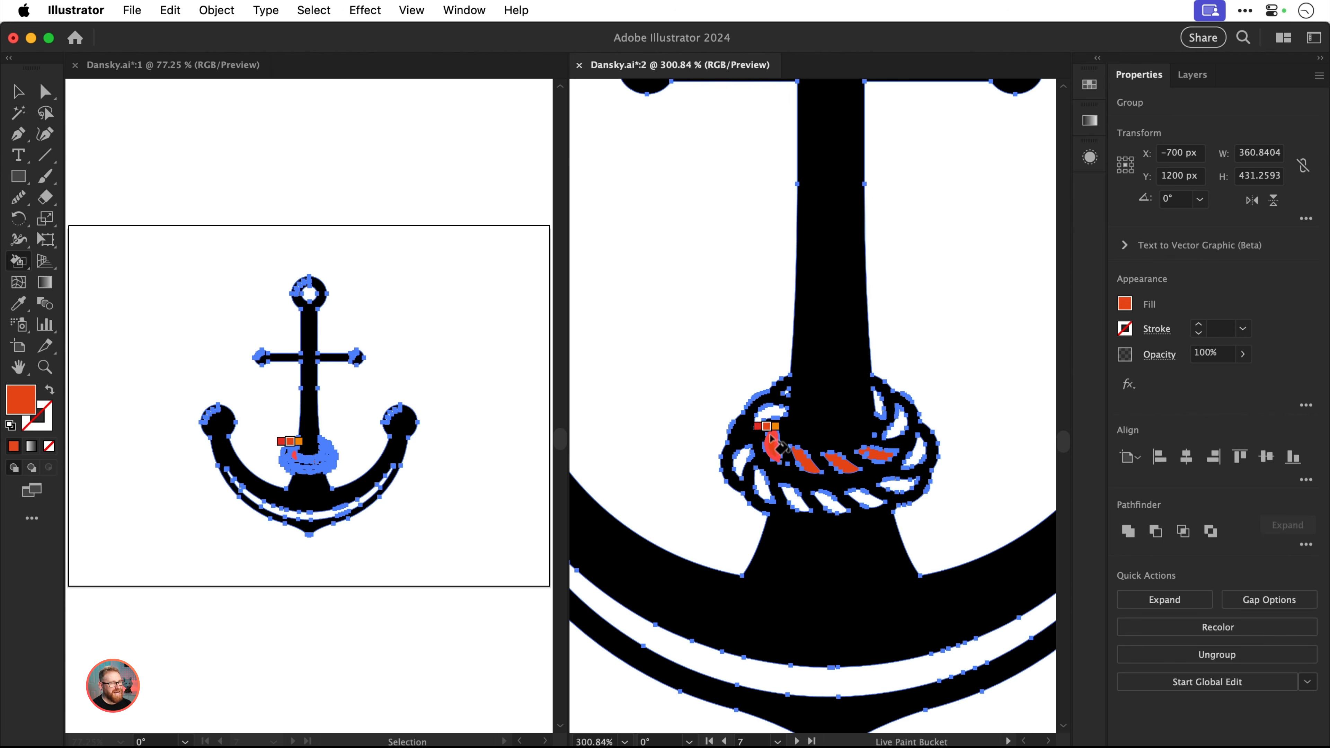
pyautogui.click(770, 415)
pyautogui.click(741, 462)
pyautogui.press('v')
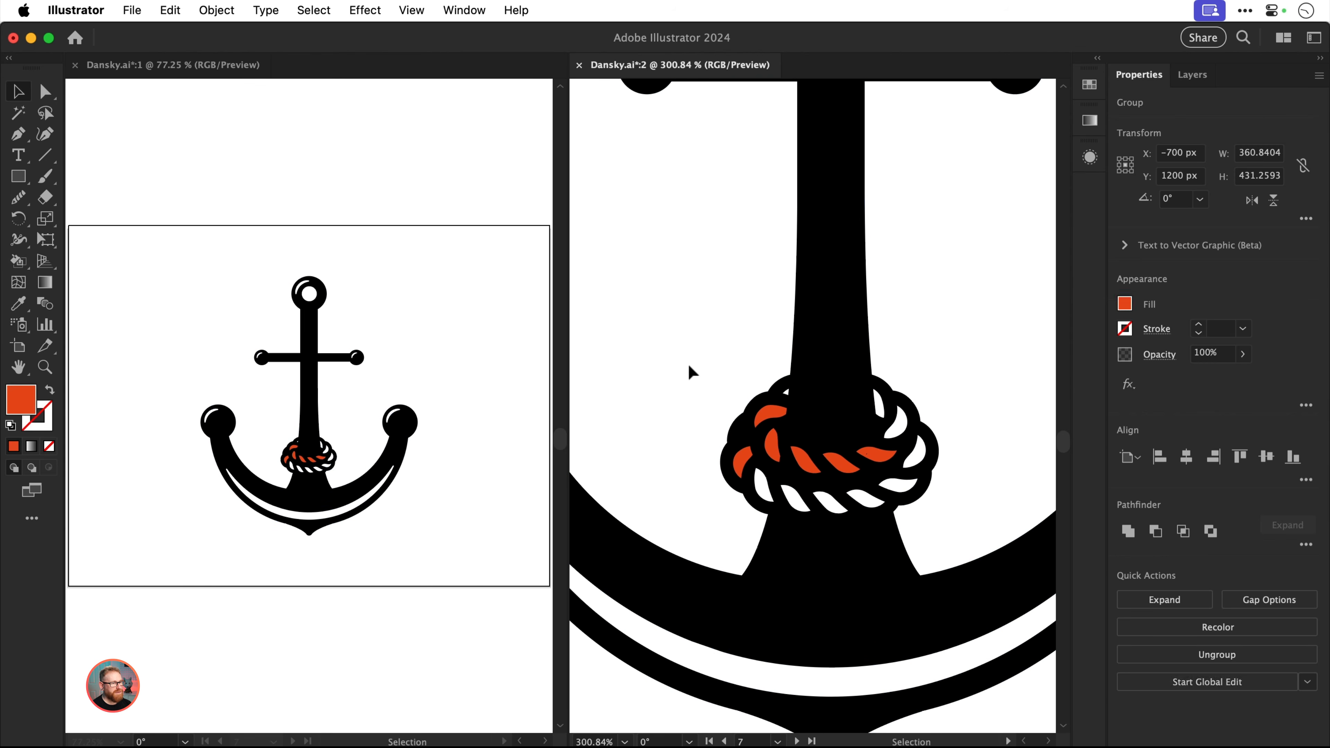
pyautogui.click(689, 364)
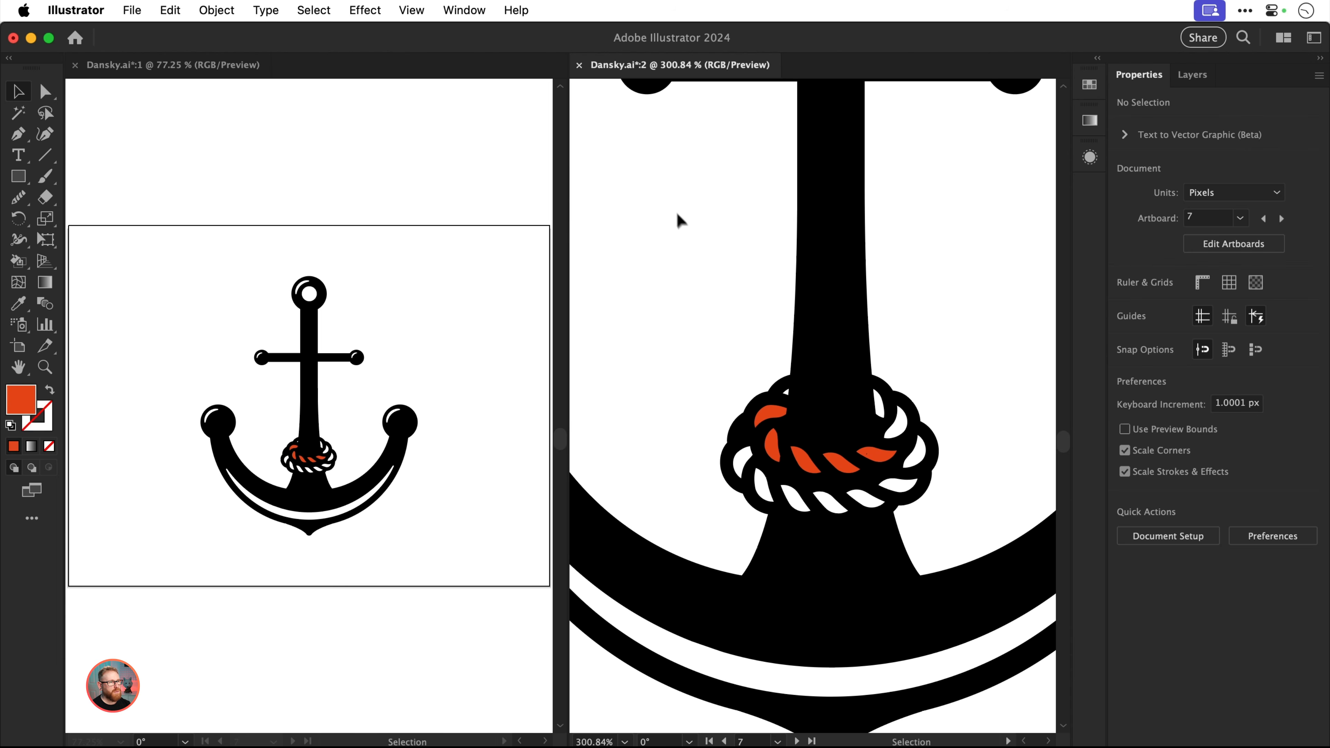
pyautogui.click(580, 65)
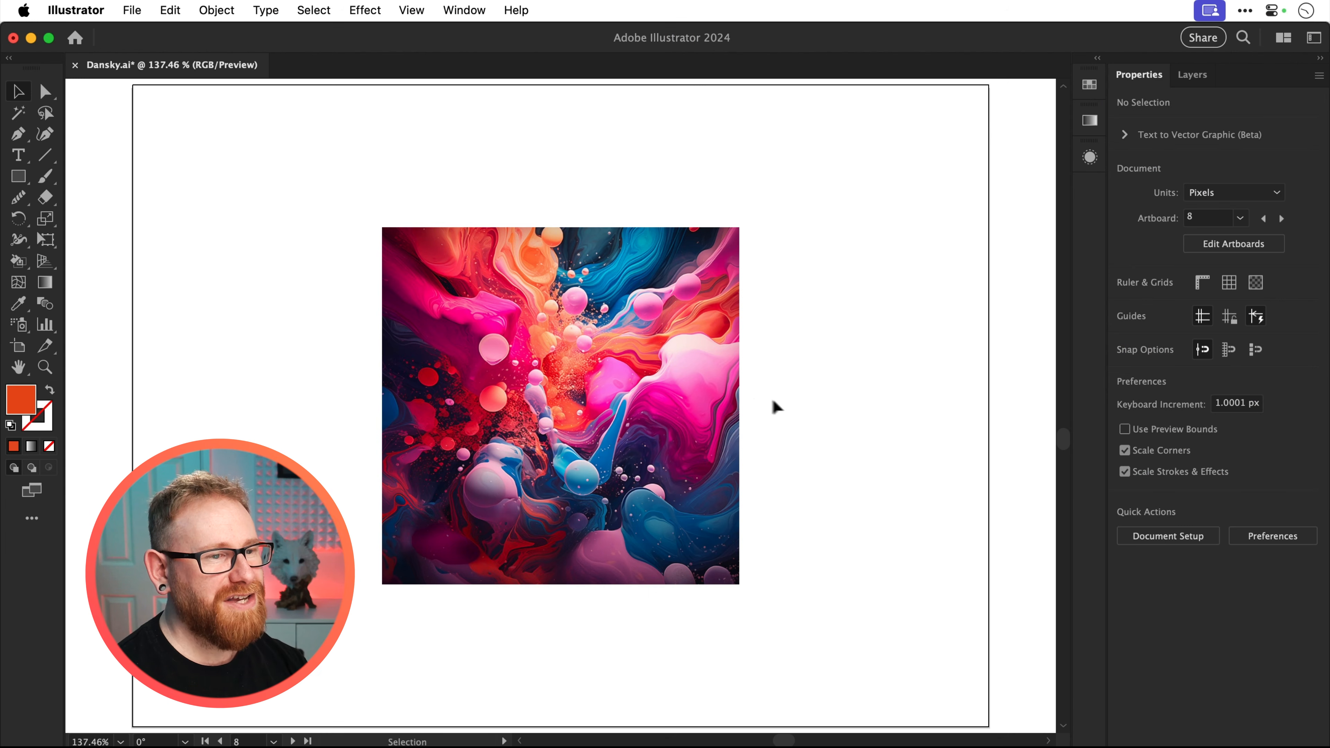
# Duplicate the colorful image on artboard 8 and turn the copy into a 3 by 3 color object mosaic with Delete Raster off
pyautogui.moveTo(693, 394); pyautogui.dragTo(882, 385)
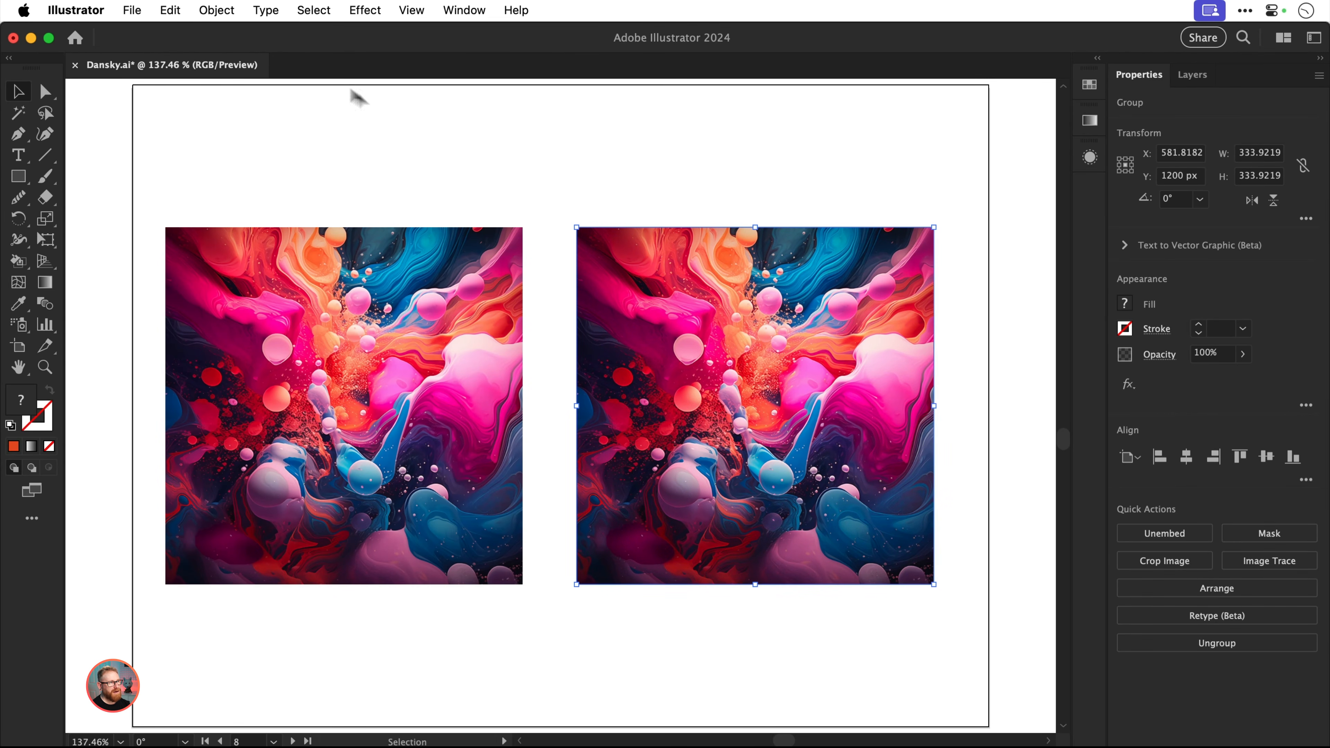
pyautogui.click(232, 13)
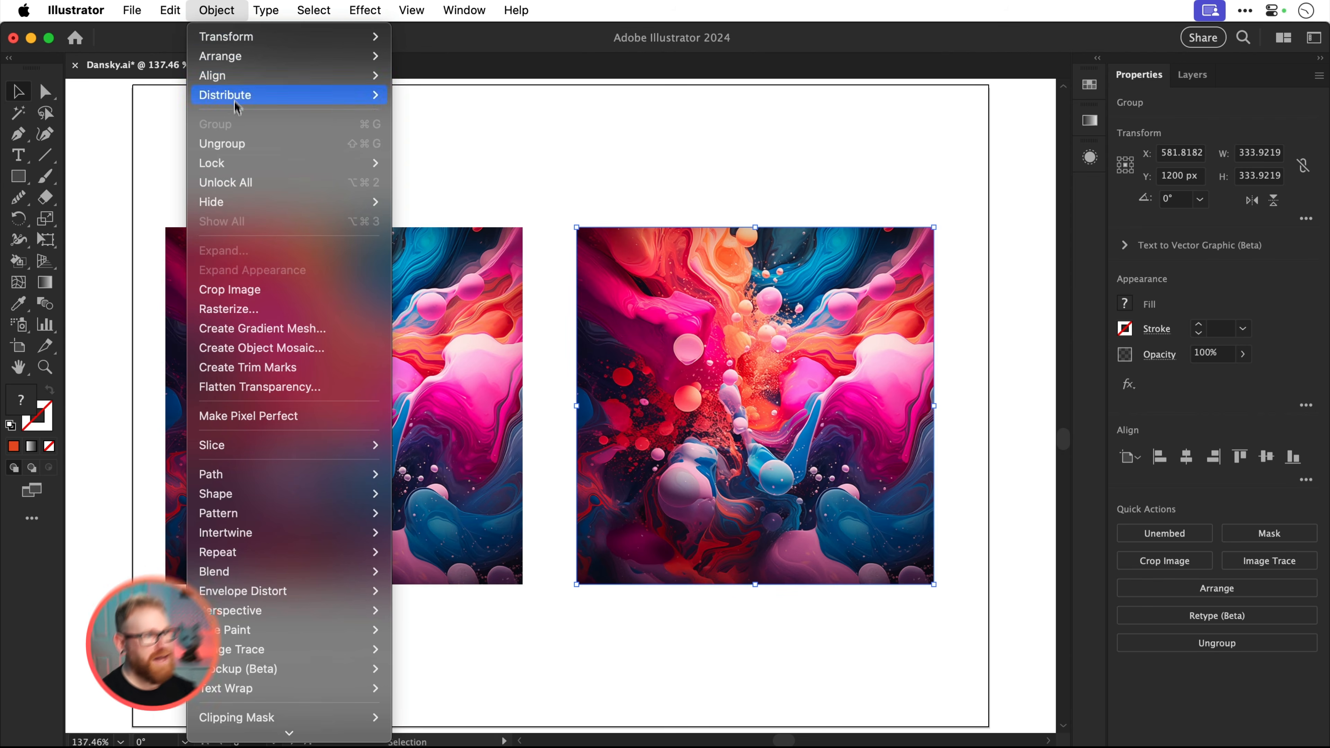
pyautogui.click(231, 348)
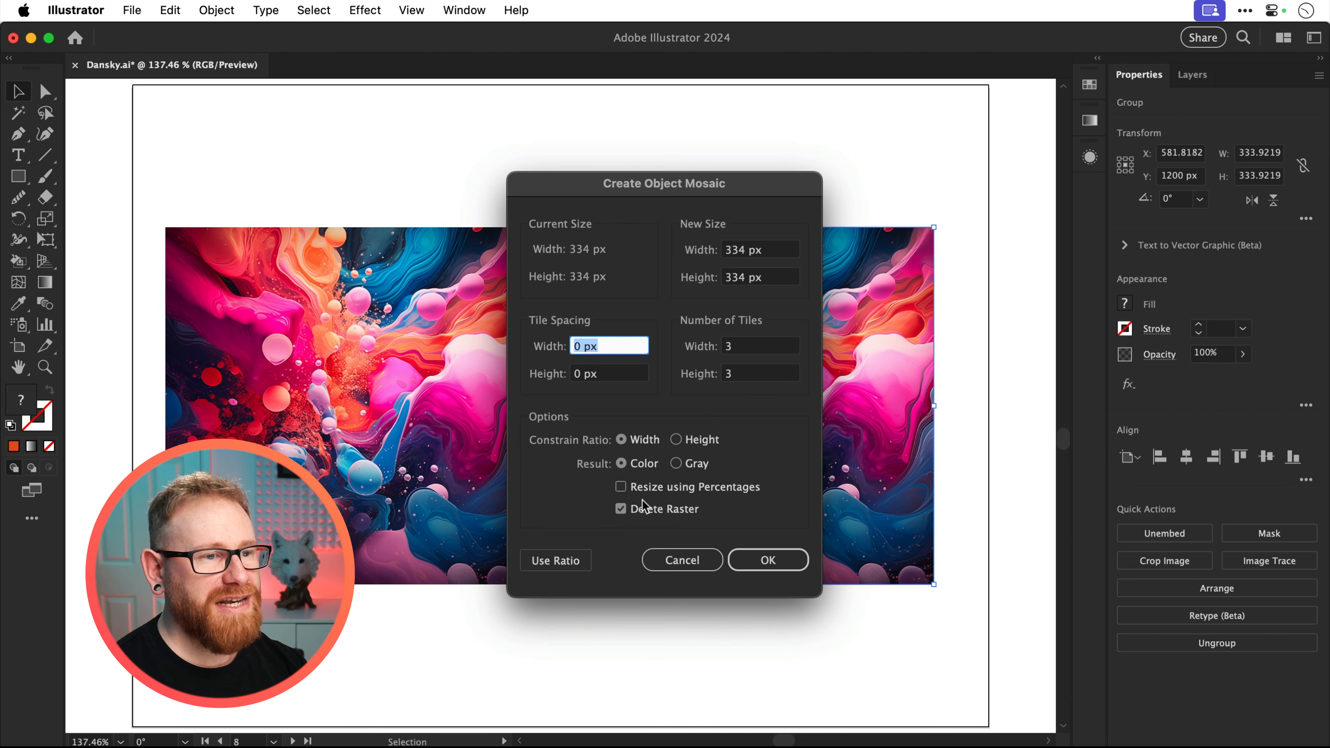
pyautogui.click(629, 512)
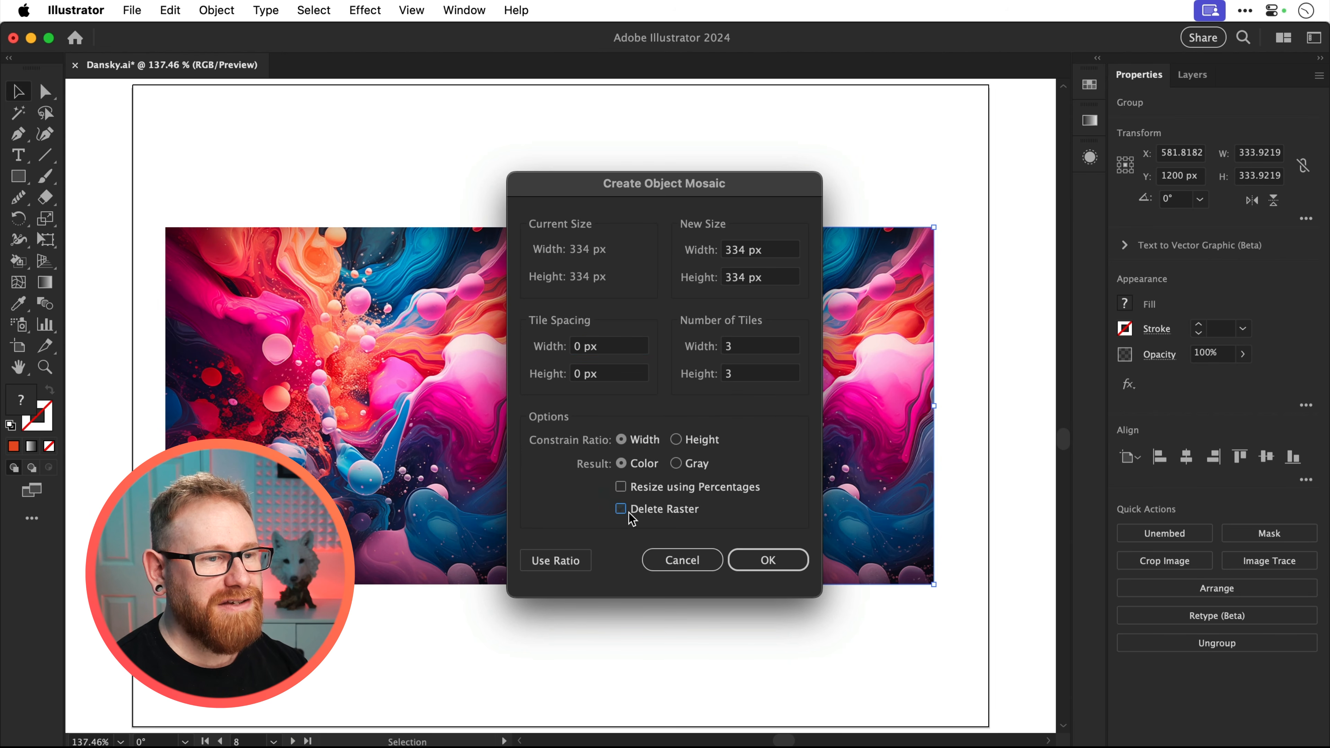
pyautogui.click(749, 562)
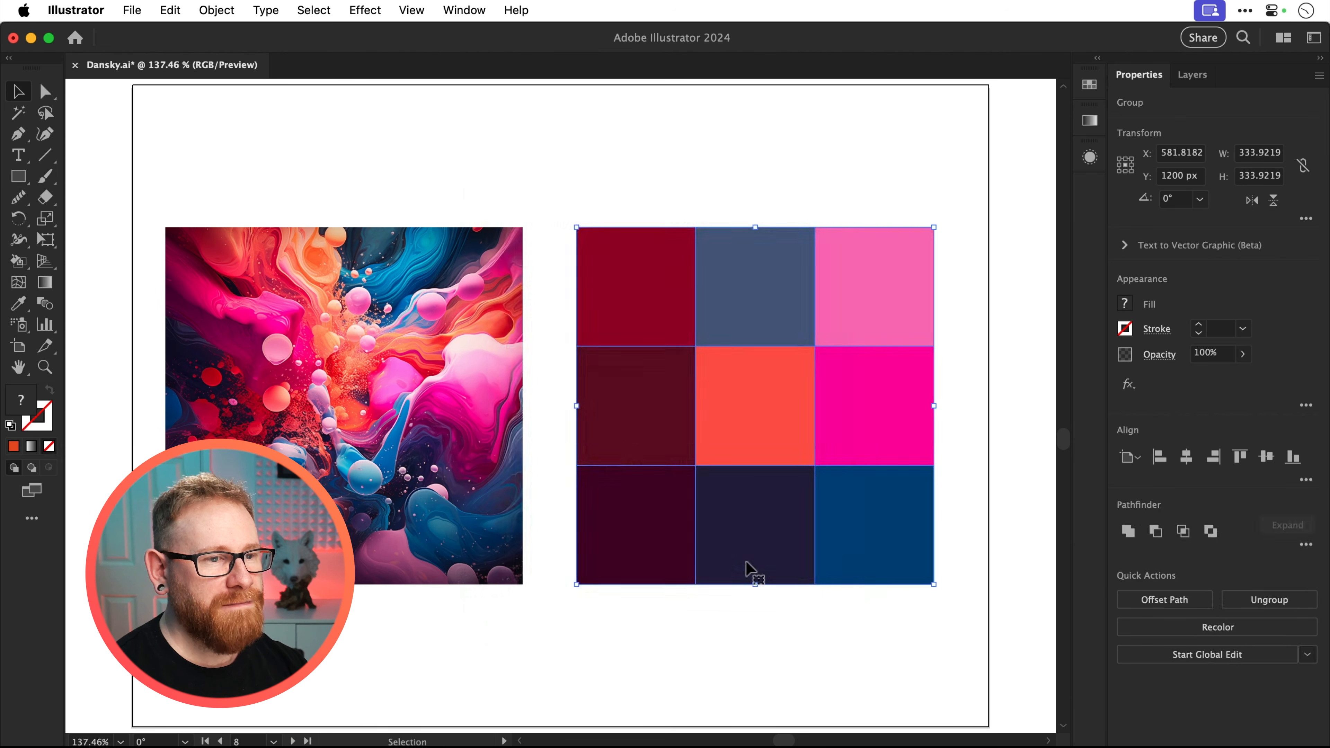
pyautogui.click(722, 623)
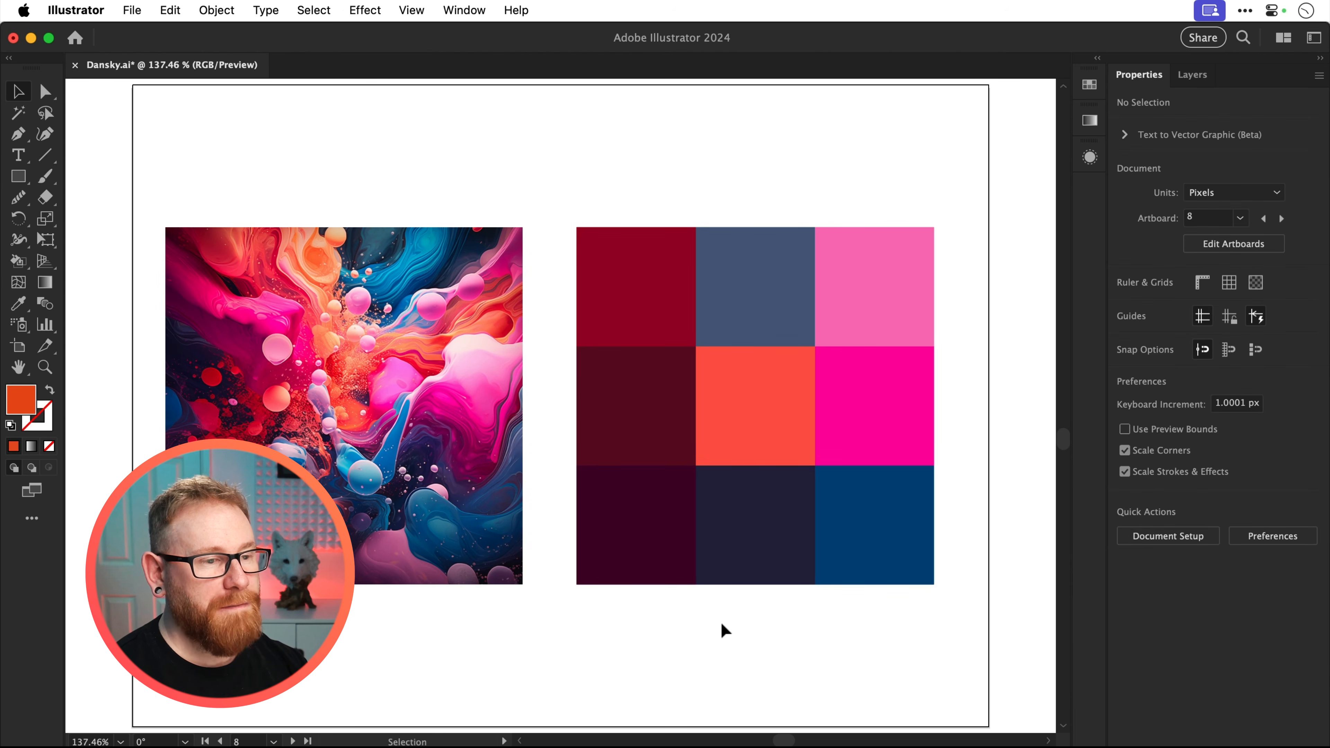
# Add the fill colors of the nine-tile mosaic to the document's swatches
pyautogui.click(756, 445)
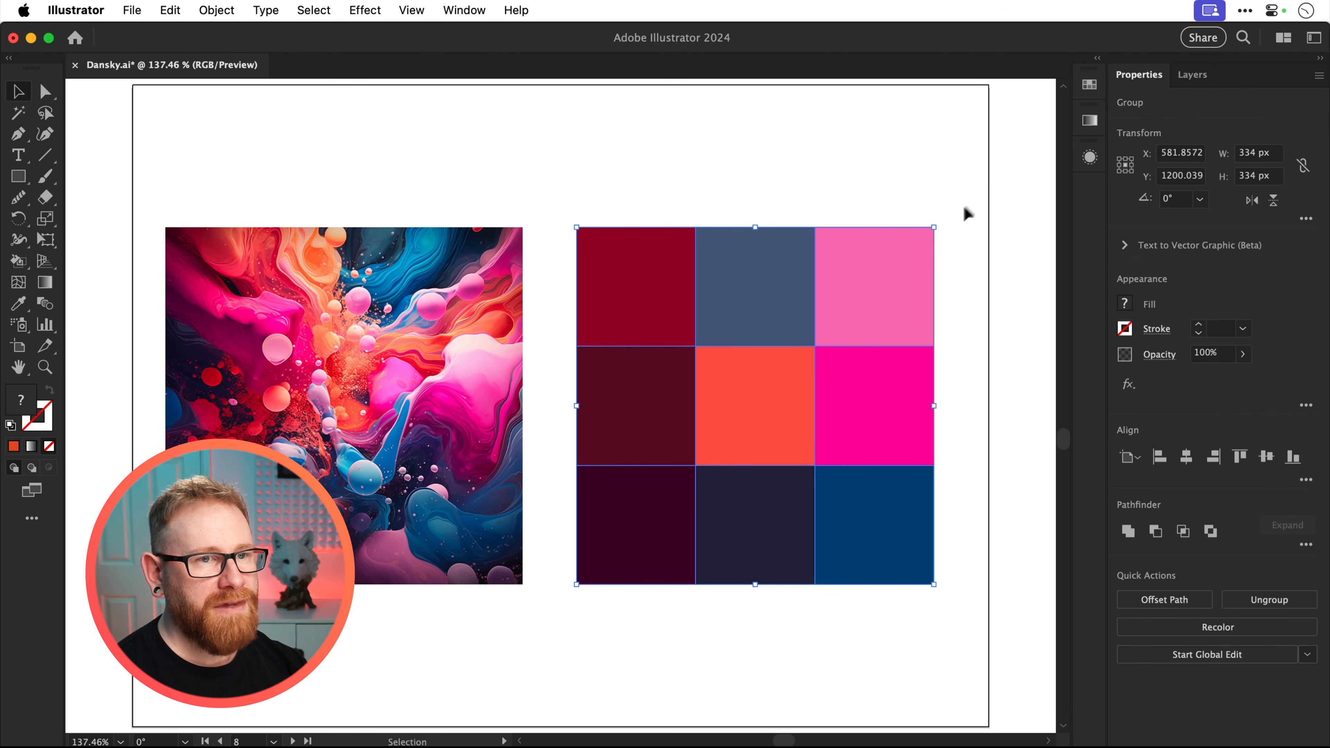
pyautogui.click(1090, 85)
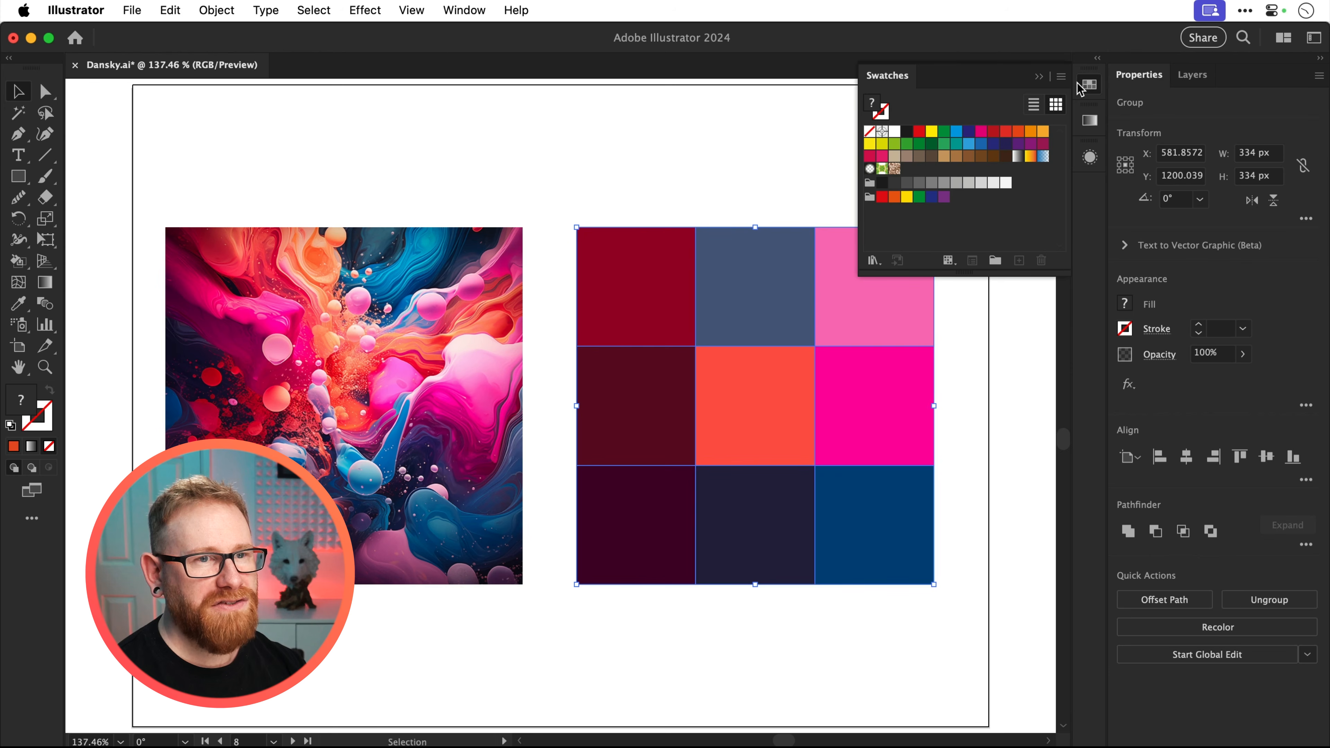
pyautogui.click(1061, 77)
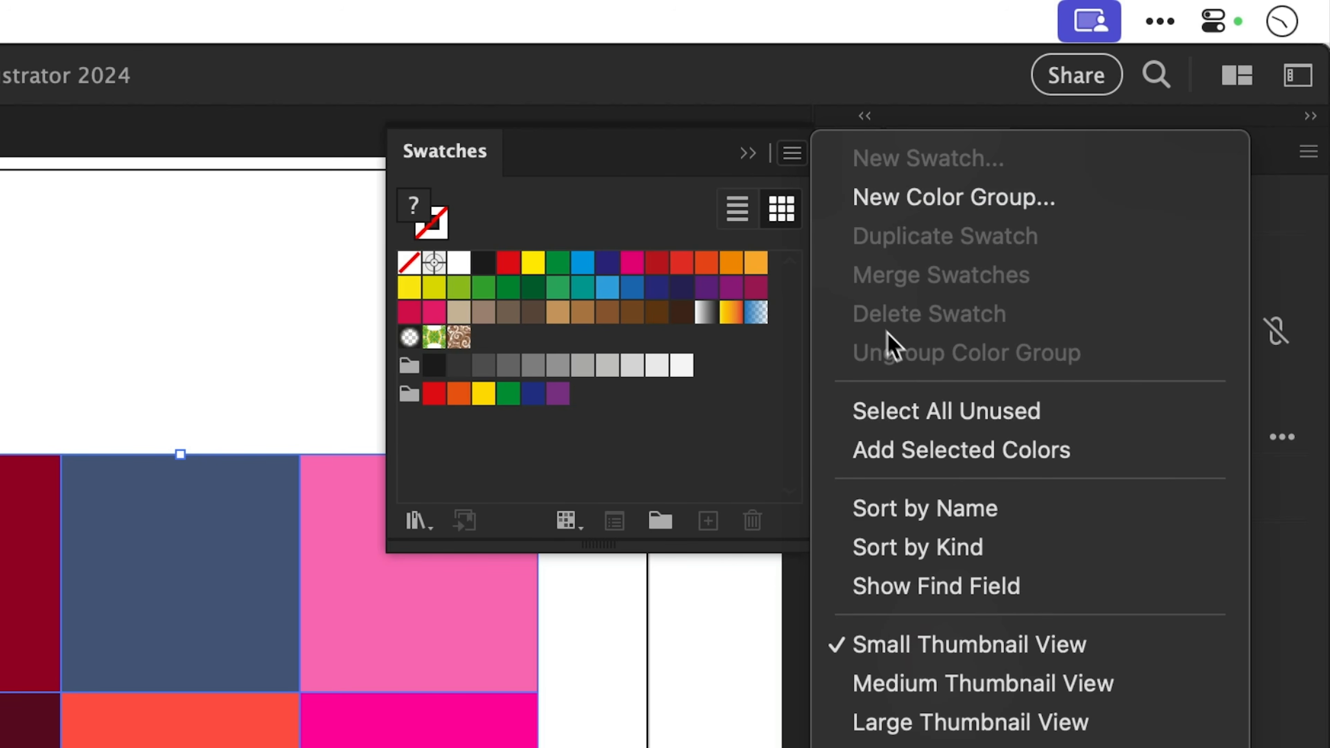
pyautogui.click(963, 451)
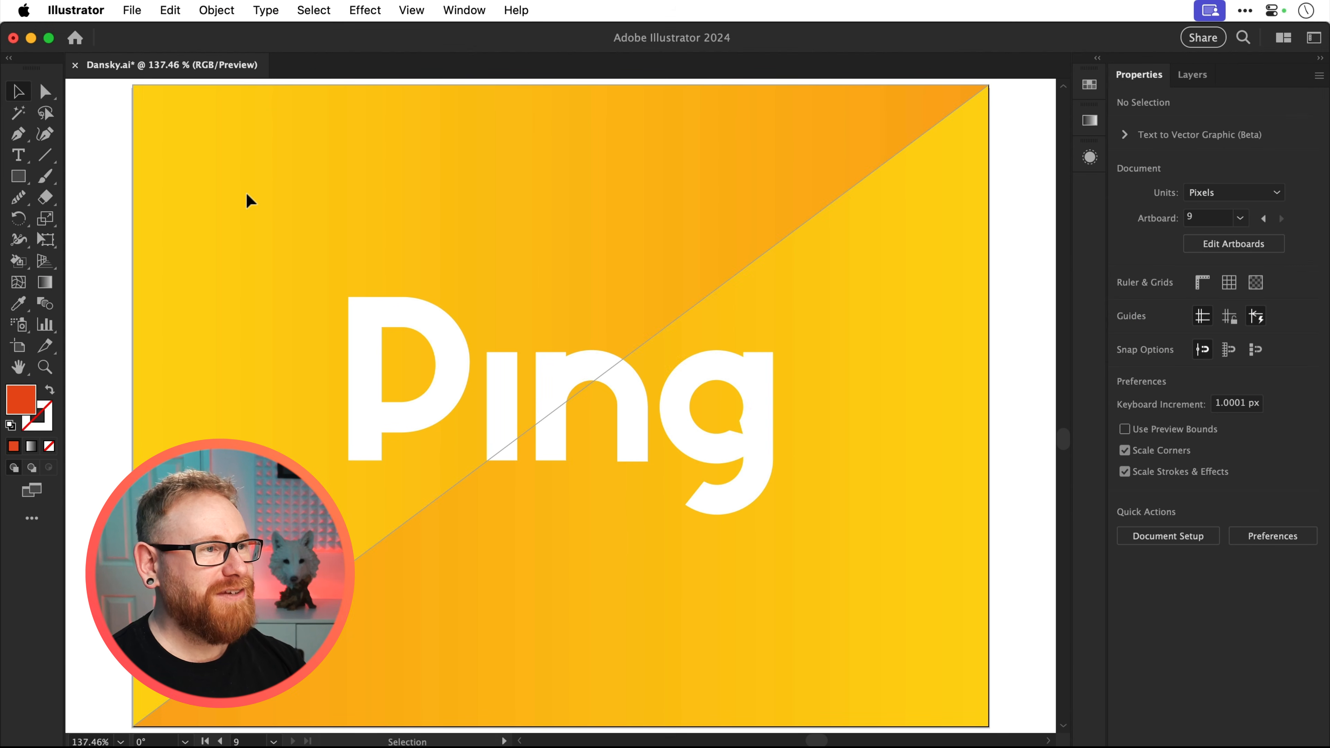
# Set the CMYK working space in the color settings to Coated FOGRA39 (ISO 12647-2:2004)
pyautogui.click(168, 11)
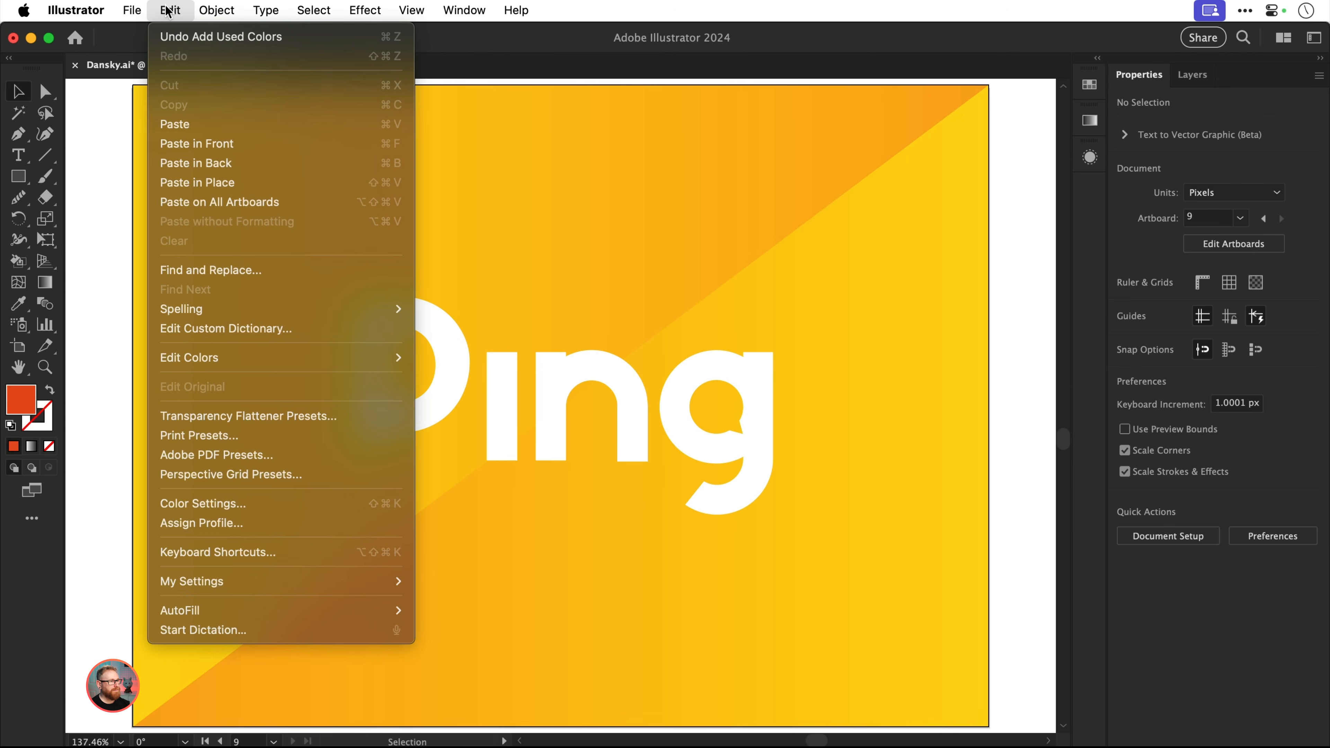
pyautogui.click(168, 502)
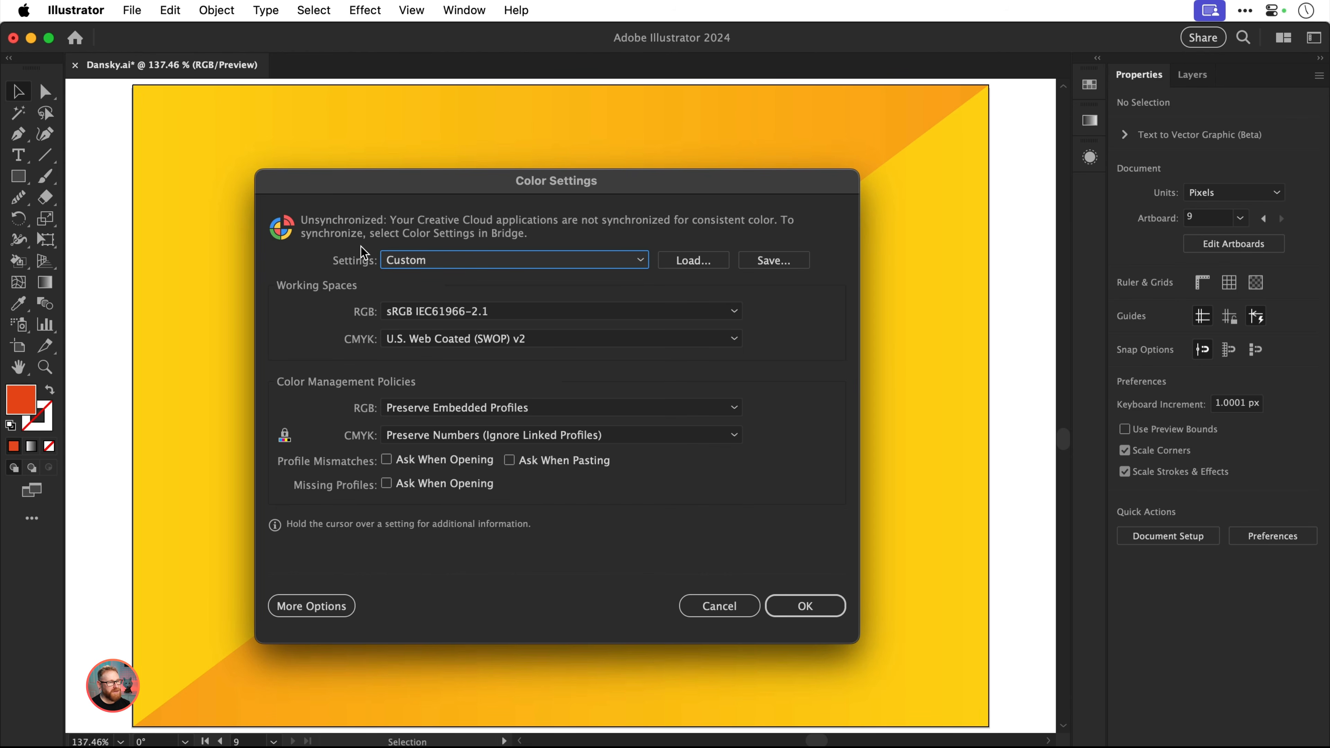
pyautogui.click(484, 341)
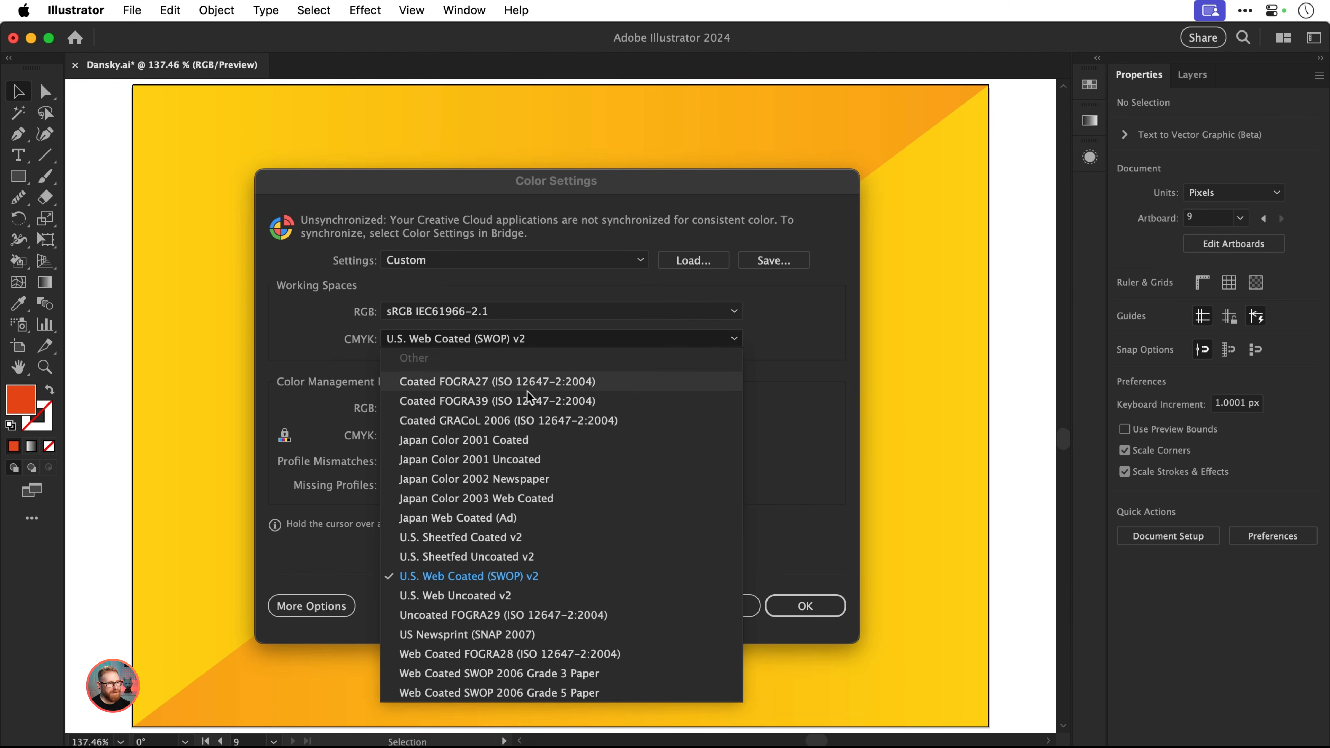
pyautogui.click(534, 401)
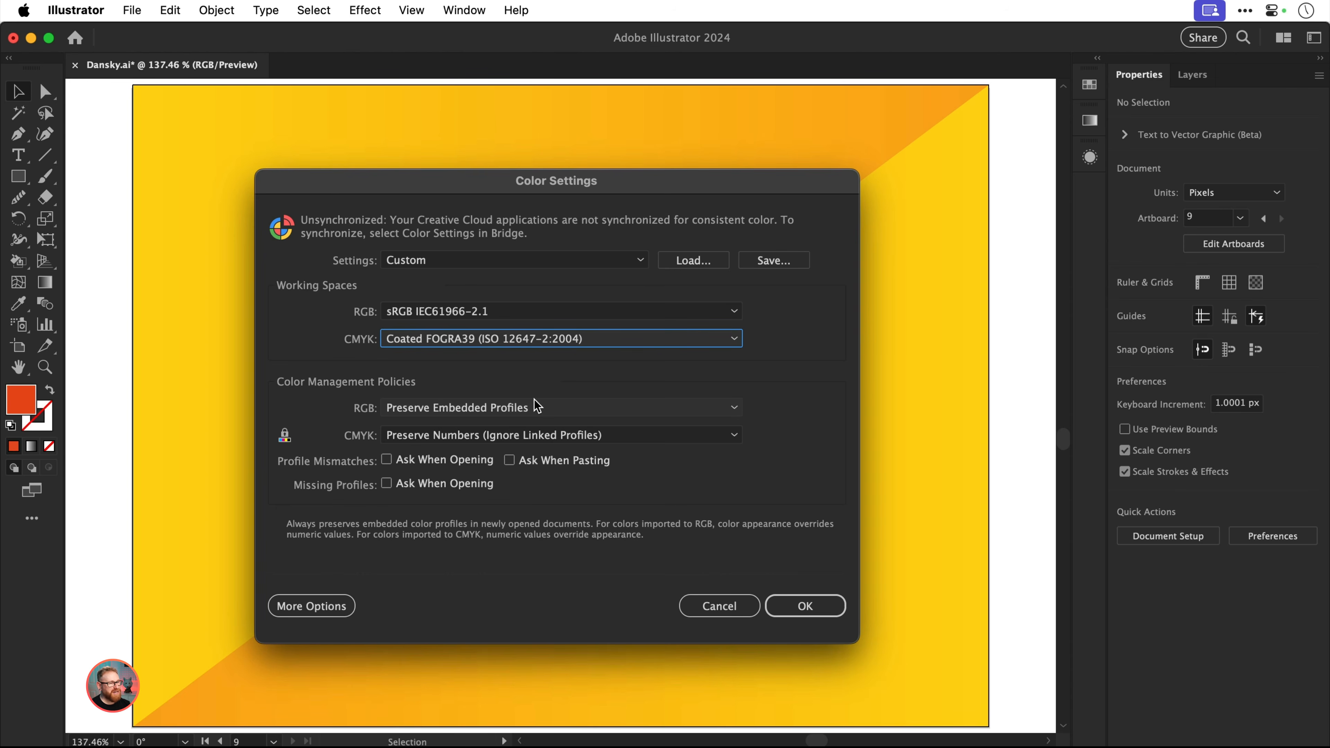
pyautogui.press('Return')
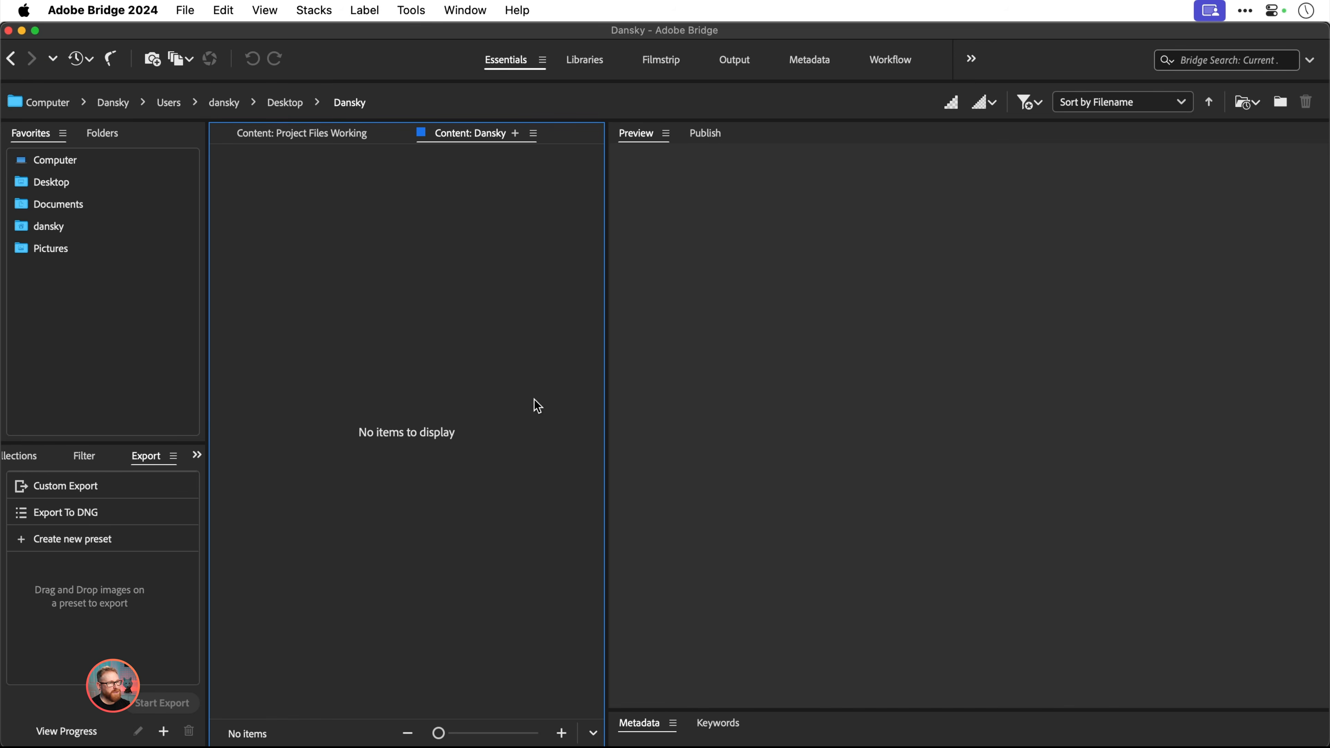
# In Adobe Bridge, apply the Europe General Purpose 3 color settings to synchronize all Creative Cloud applications
pyautogui.click(236, 12)
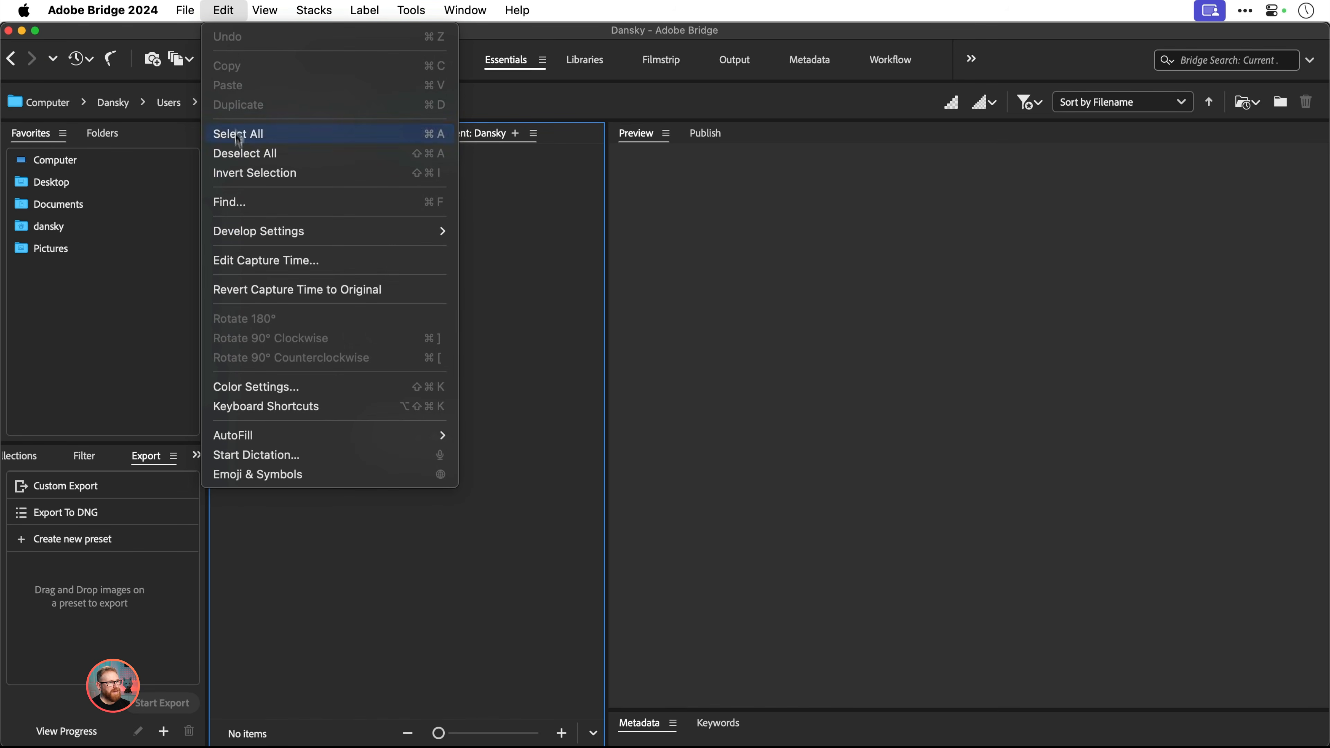
pyautogui.click(238, 388)
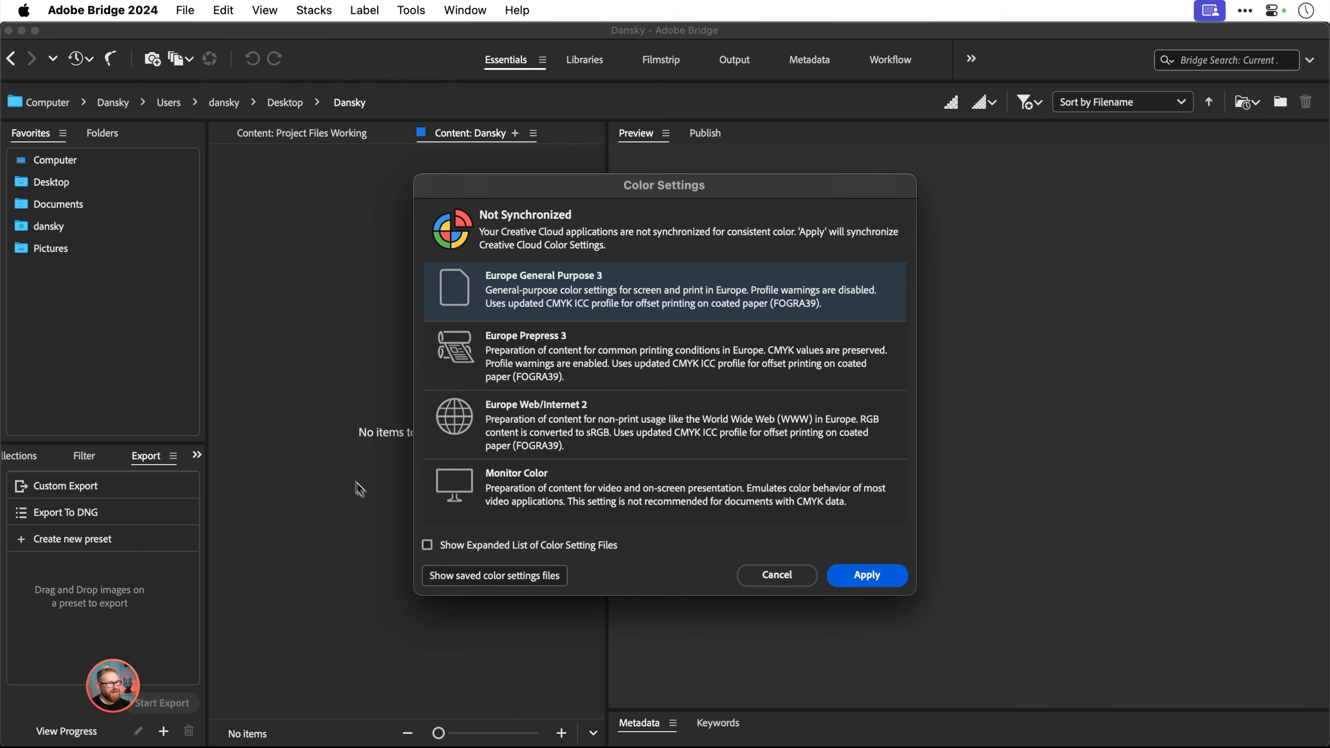
pyautogui.click(427, 545)
pyautogui.click(428, 545)
pyautogui.click(582, 367)
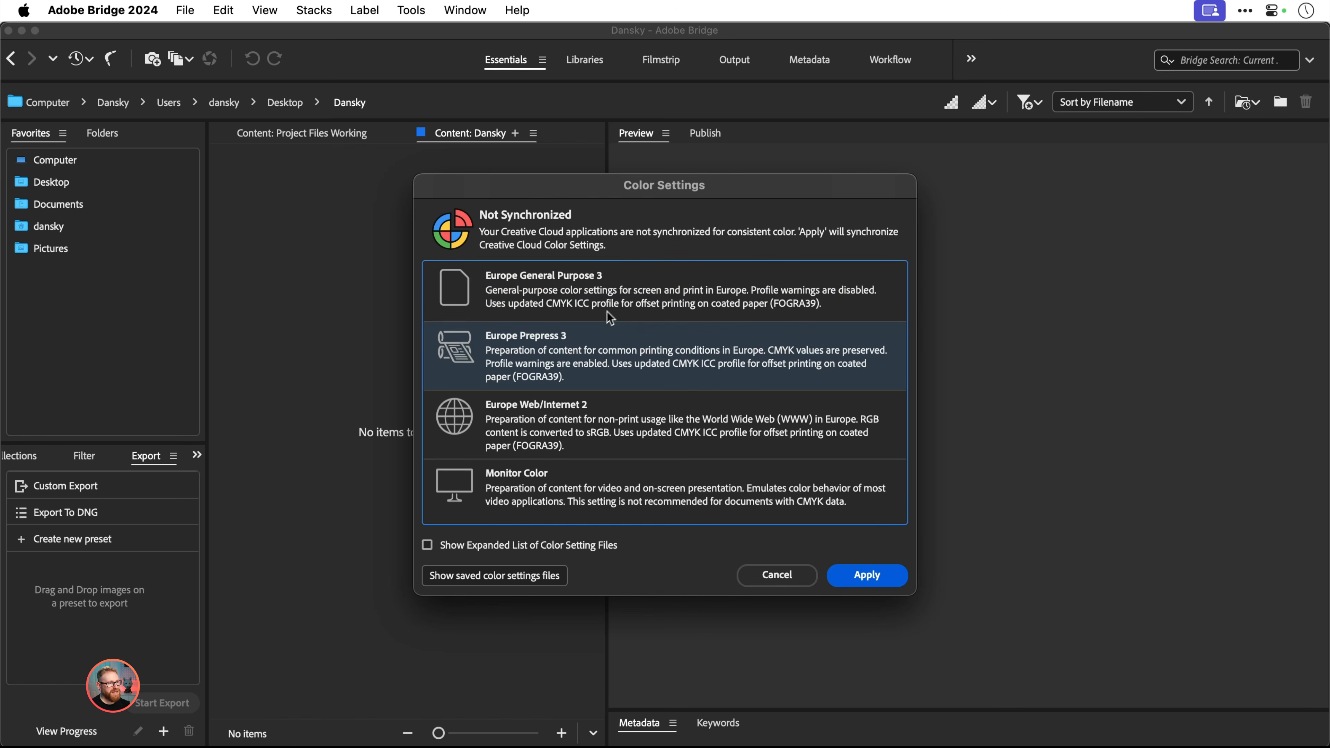
pyautogui.click(615, 294)
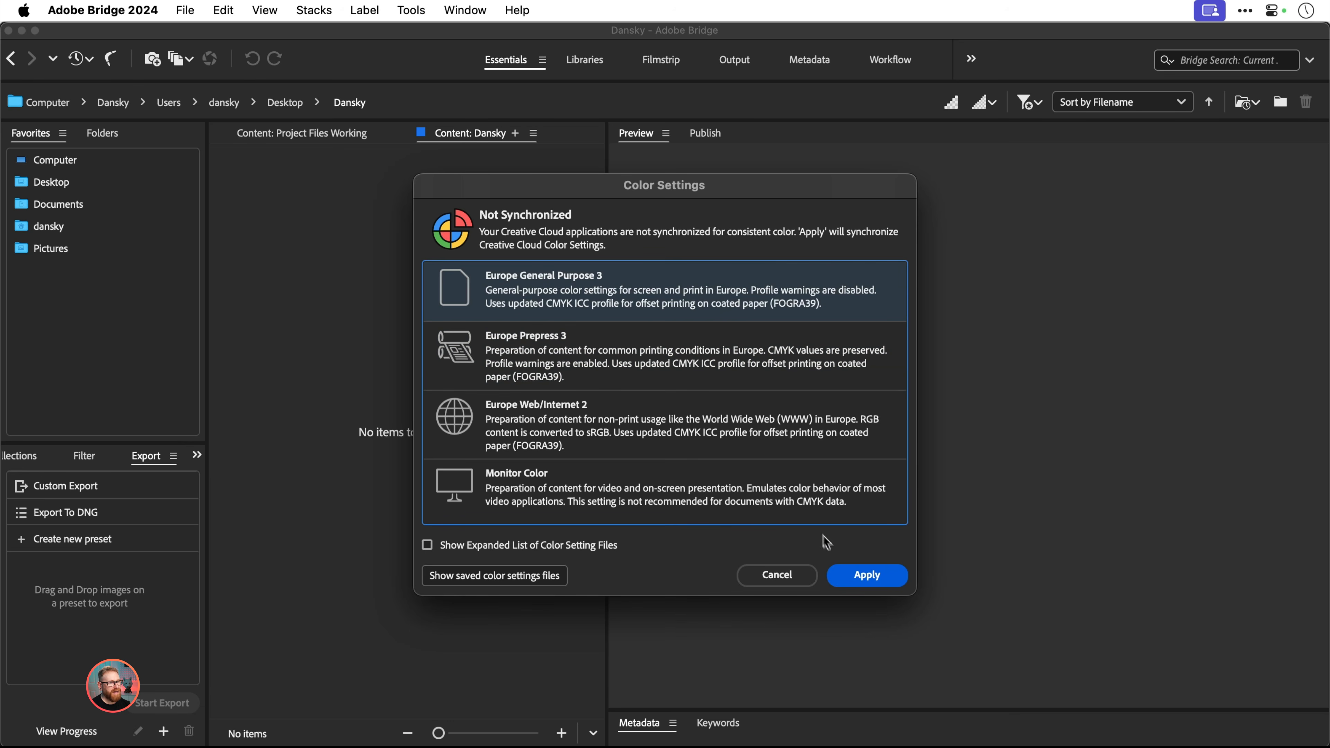
pyautogui.click(860, 575)
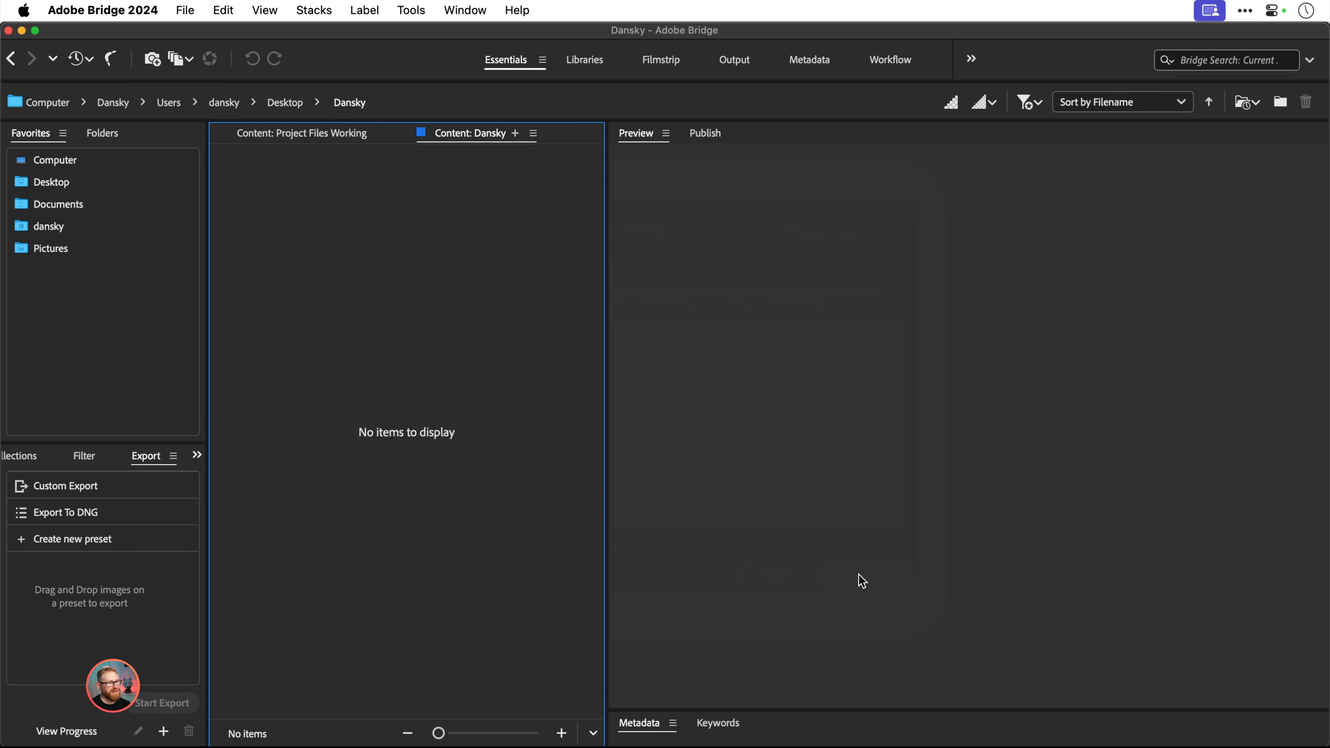
# Switch back to Illustrator and open its color settings to check the synchronization status and active preset
pyautogui.press('super+Tab')
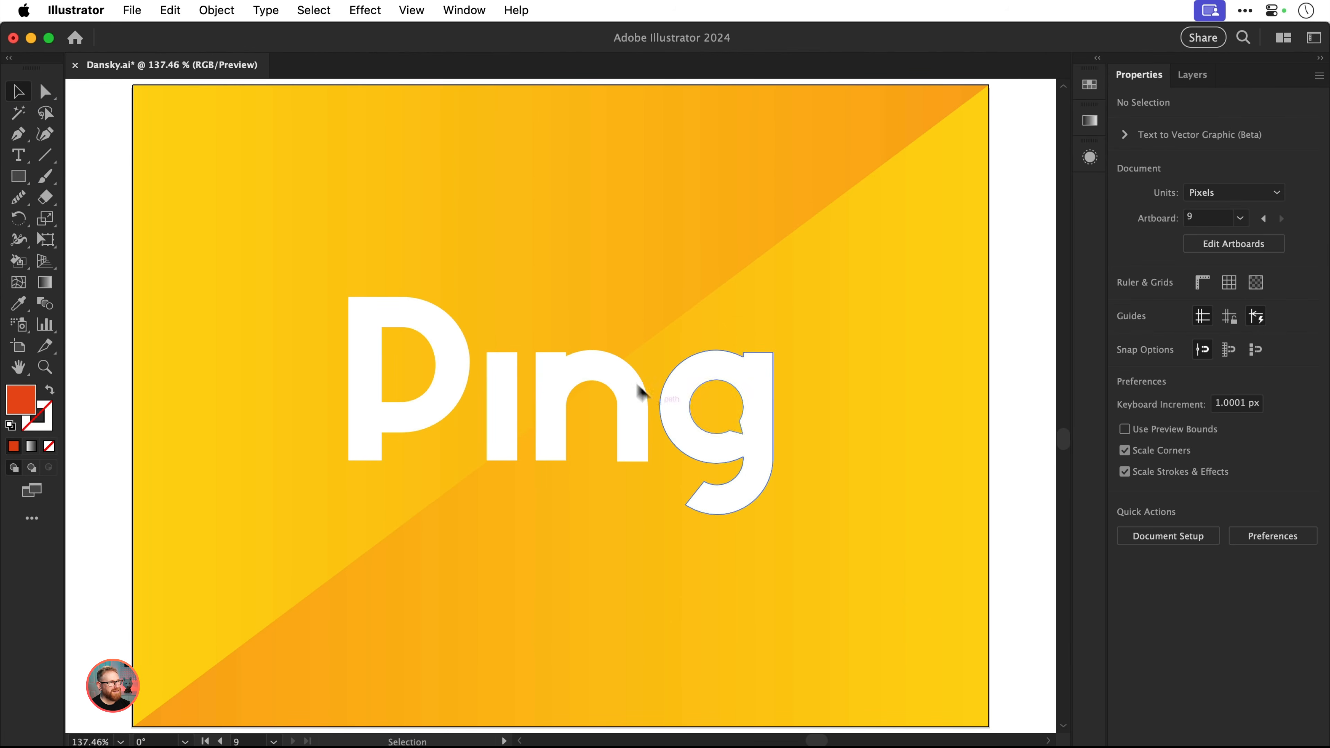
pyautogui.click(172, 13)
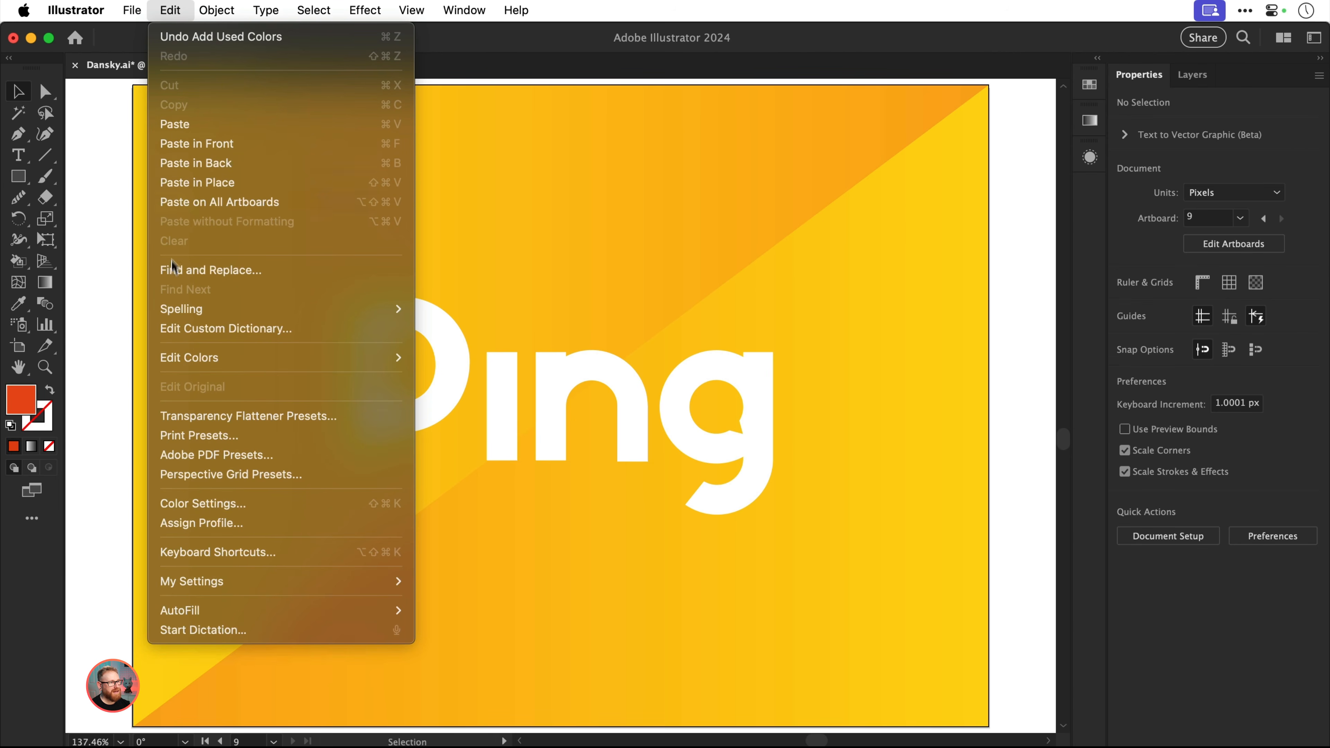
pyautogui.click(167, 504)
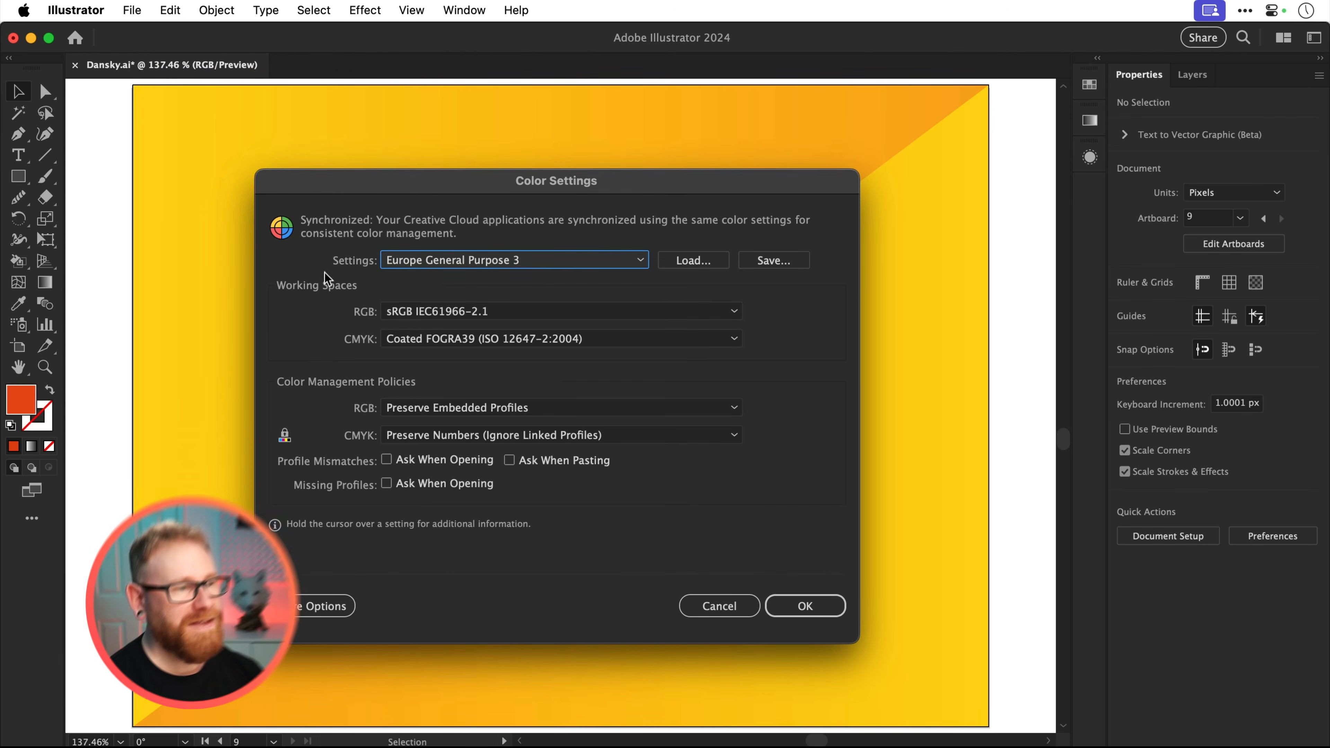